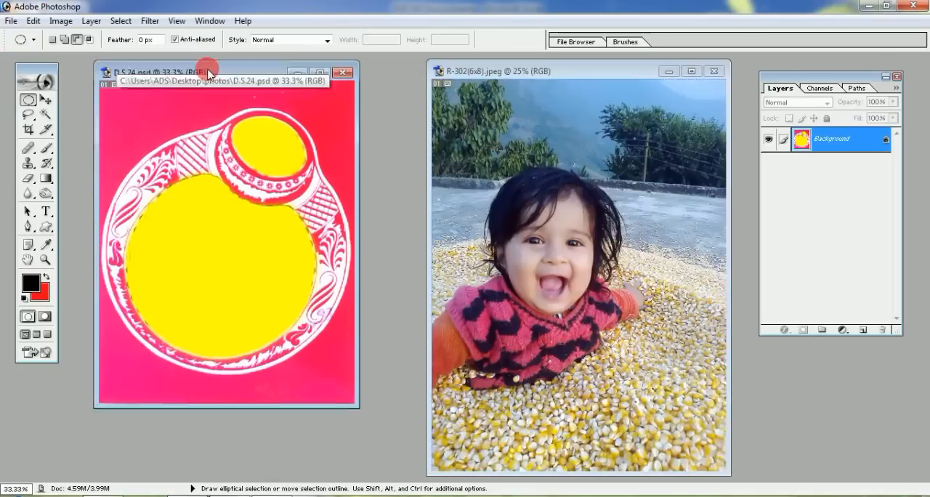
# Select the child's head with an elliptical marquee and move the cutout onto the large yellow circle in D.S.24.psd
pyautogui.click(534, 294)
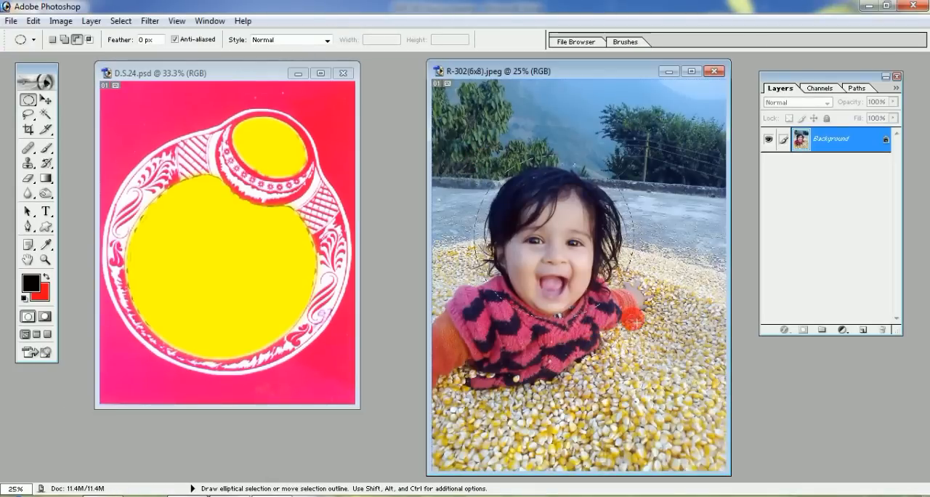
pyautogui.moveTo(636, 323); pyautogui.dragTo(634, 319)
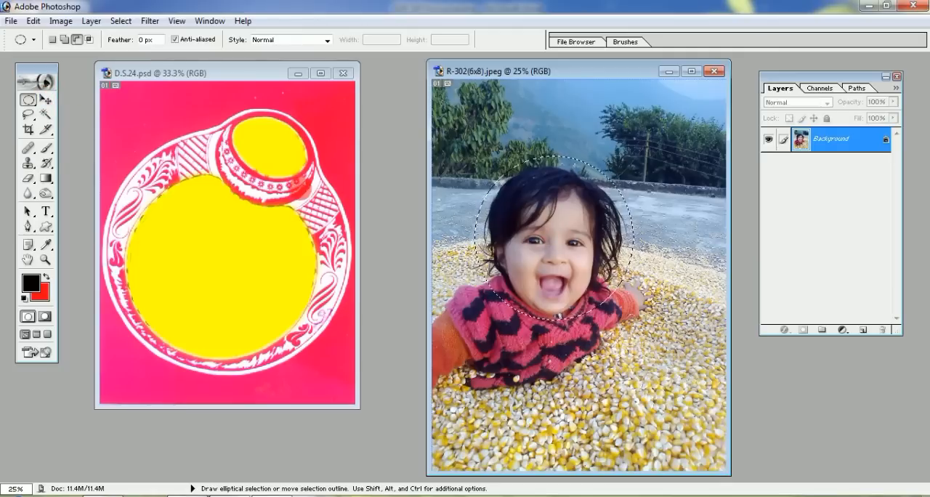
pyautogui.click(46, 102)
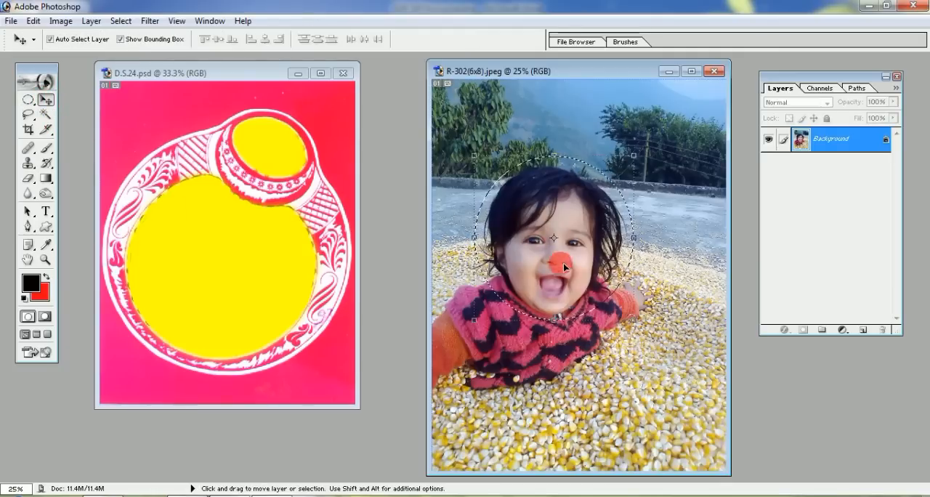
pyautogui.moveTo(560, 255); pyautogui.dragTo(242, 244)
# Scale and position the head cutout so it fills the large yellow circle, and apply the transformation
pyautogui.moveTo(337, 148); pyautogui.dragTo(283, 195)
pyautogui.moveTo(236, 242); pyautogui.dragTo(243, 228)
pyautogui.moveTo(292, 350); pyautogui.dragTo(303, 362)
pyautogui.moveTo(301, 178); pyautogui.dragTo(316, 165)
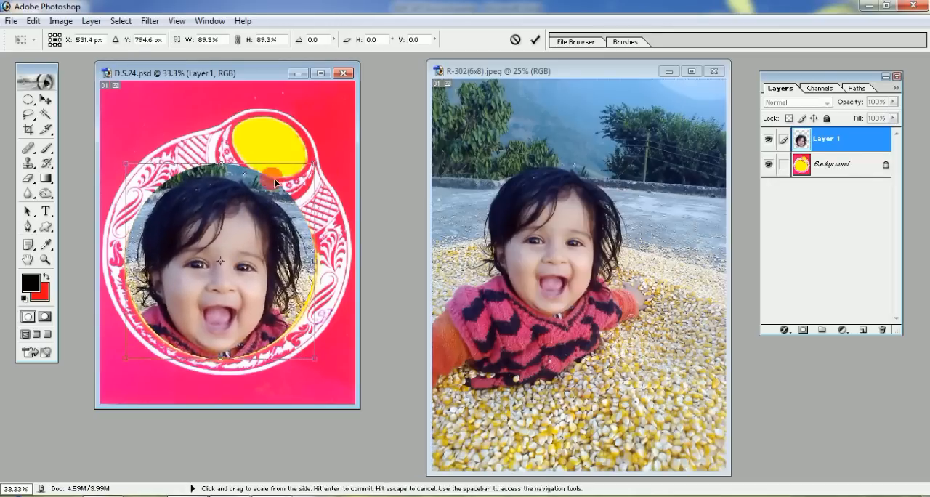
pyautogui.moveTo(126, 165); pyautogui.dragTo(130, 169)
pyautogui.doubleClick(229, 223)
# Move the head cutout to the small yellow circle, shrink it to fit there, and adjust its position
pyautogui.moveTo(230, 223); pyautogui.dragTo(263, 168)
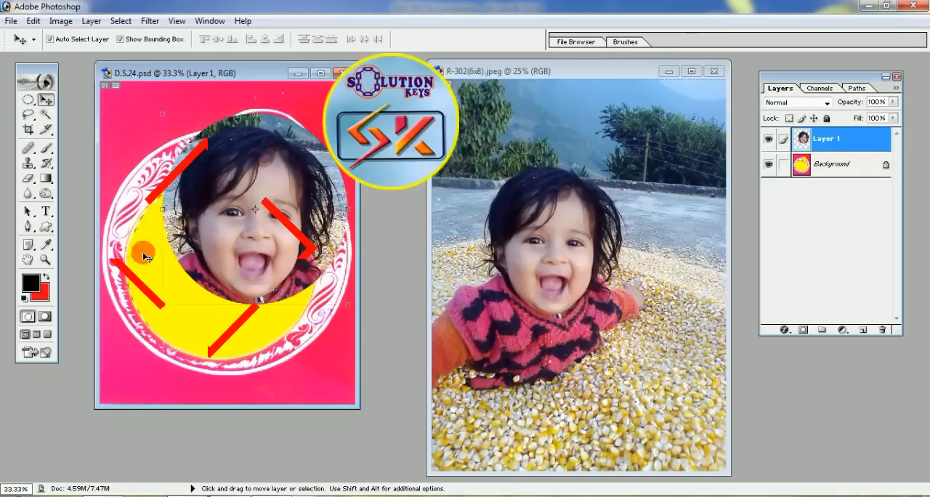
pyautogui.moveTo(162, 304); pyautogui.dragTo(250, 156)
pyautogui.doubleClick(328, 153)
pyautogui.moveTo(329, 152); pyautogui.dragTo(292, 146)
pyautogui.hotkey('ctrl', 't')
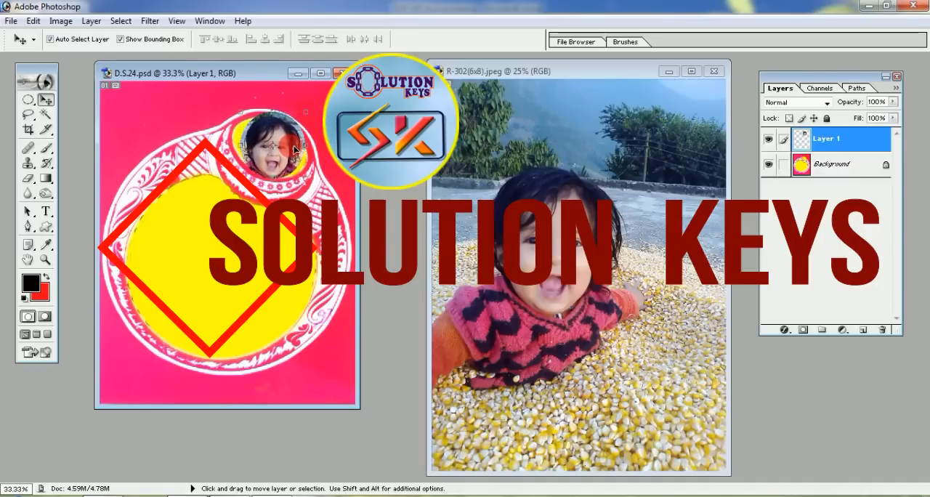
pyautogui.press('Return')
pyautogui.click(280, 191)
pyautogui.click(278, 117)
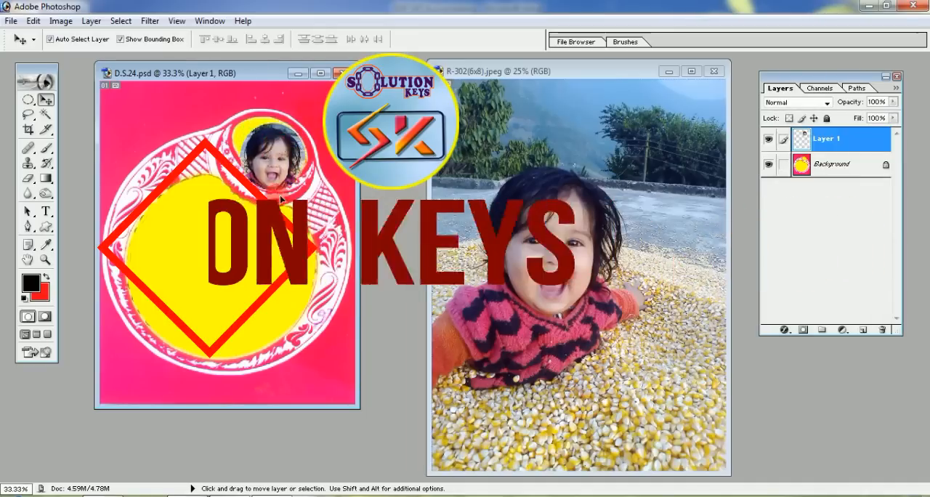
pyautogui.moveTo(278, 118); pyautogui.dragTo(234, 245)
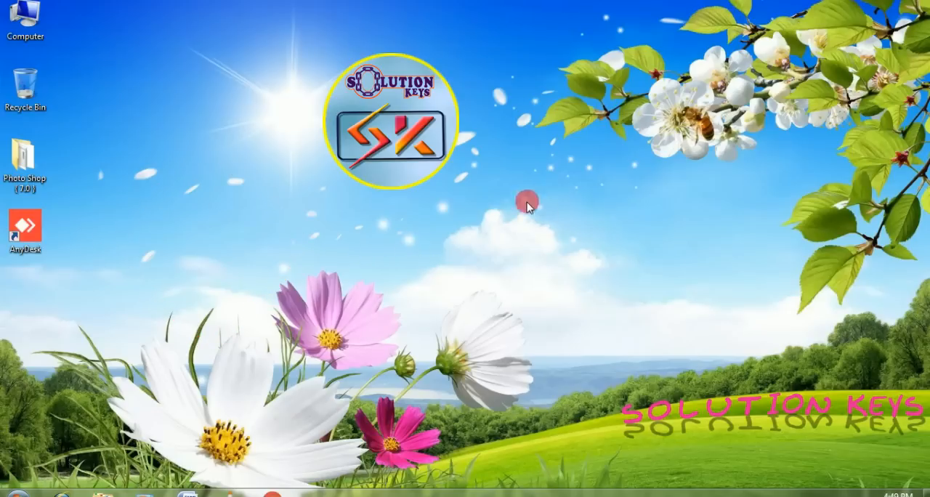
# Move the Photo Shop { 7.0 } folder away from the other desktop icons and open it
pyautogui.moveTo(20, 166); pyautogui.dragTo(123, 165)
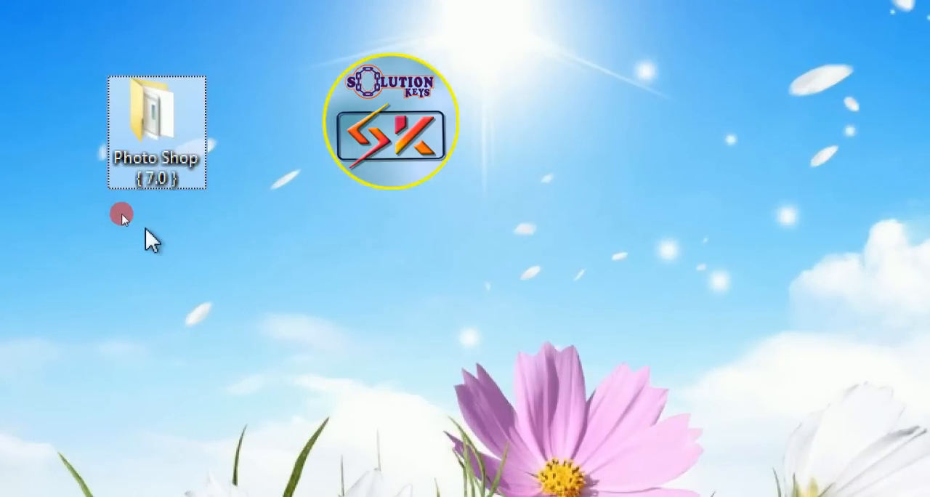
pyautogui.click(145, 230)
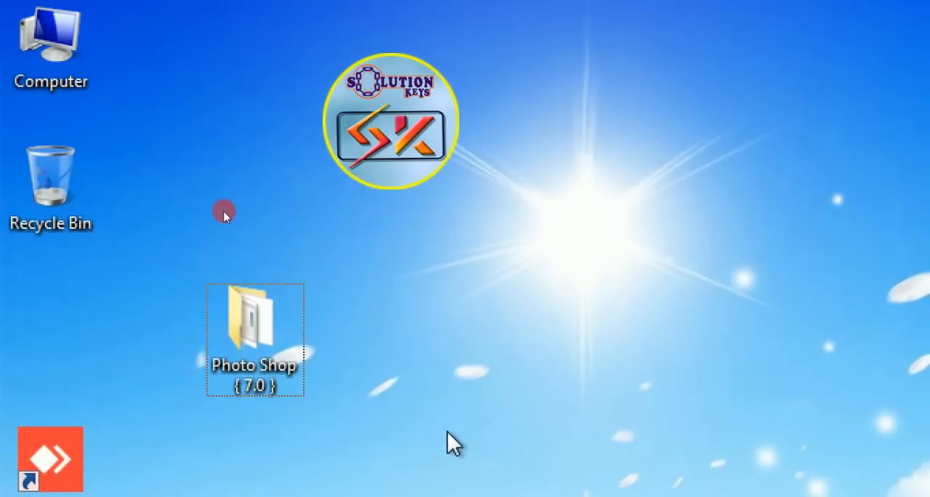
pyautogui.moveTo(170, 252)
pyautogui.mouseDown()
pyautogui.moveTo(402, 445)
pyautogui.moveTo(406, 438)
pyautogui.mouseUp()
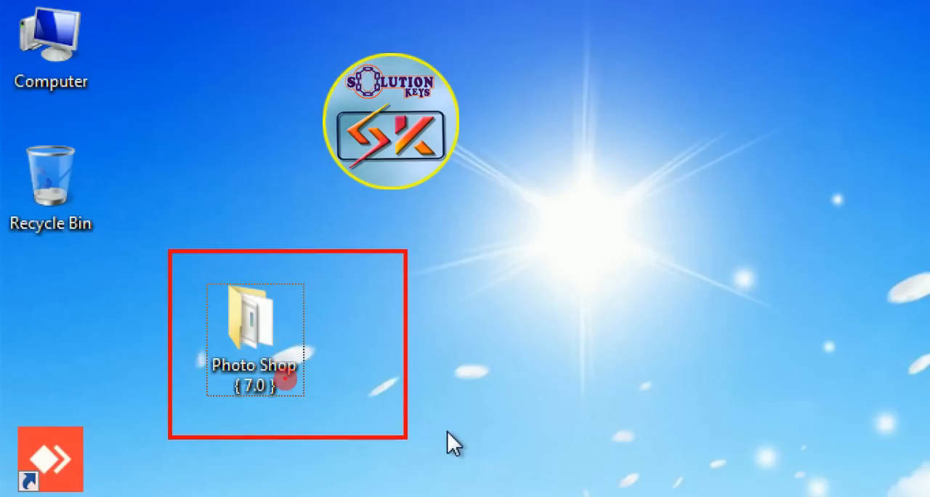
pyautogui.press('Escape')
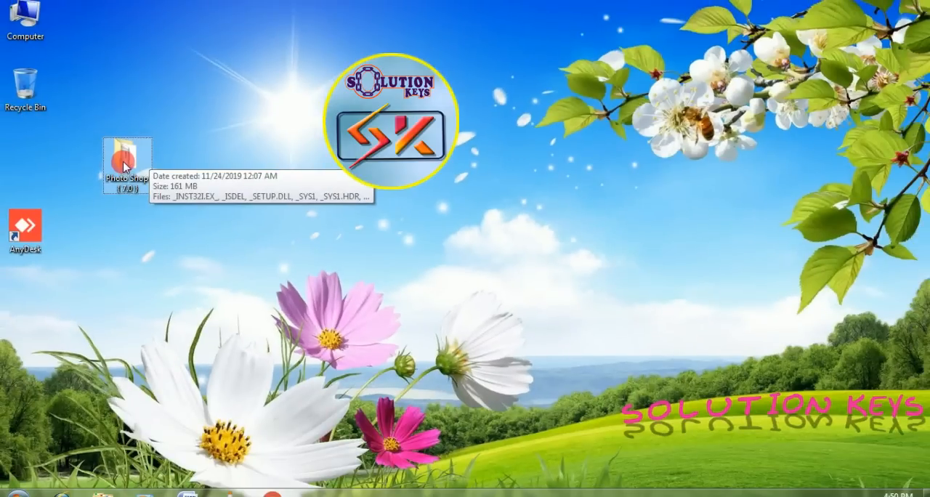
pyautogui.doubleClick(125, 163)
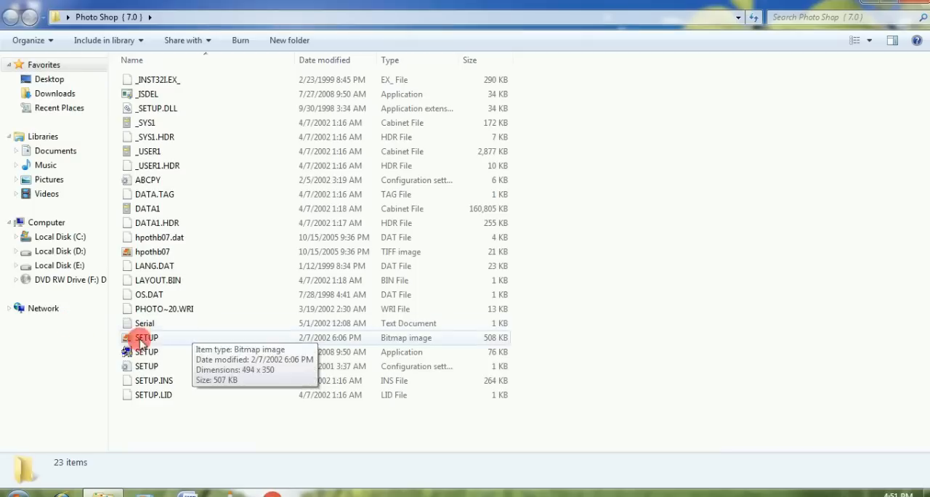
# Open the Serial text document, copy the serial number from it, and close the document
pyautogui.click(281, 295)
pyautogui.doubleClick(141, 327)
pyautogui.moveTo(104, 82); pyautogui.dragTo(226, 85)
pyautogui.rightClick(222, 81)
pyautogui.click(252, 125)
pyautogui.click(730, 49)
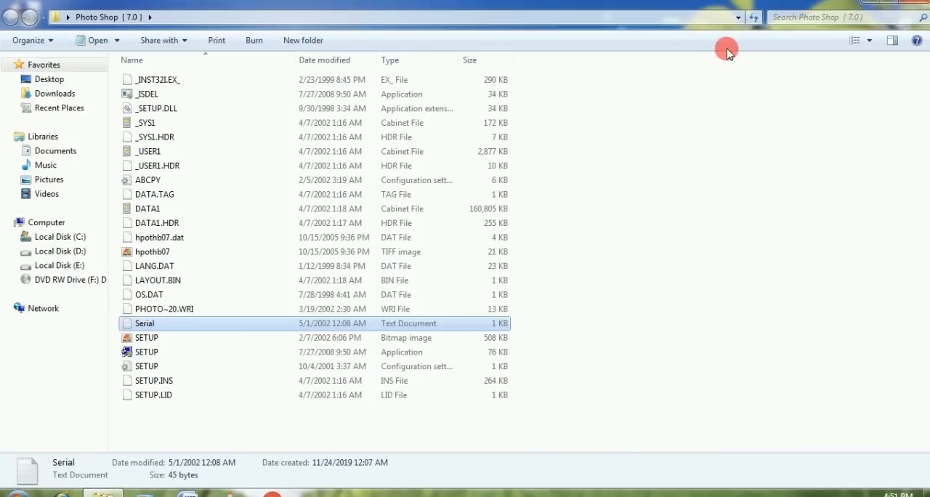
# Run the SETUP application as administrator and proceed through its opening pages with US English as the licence agreement language
pyautogui.rightClick(143, 355)
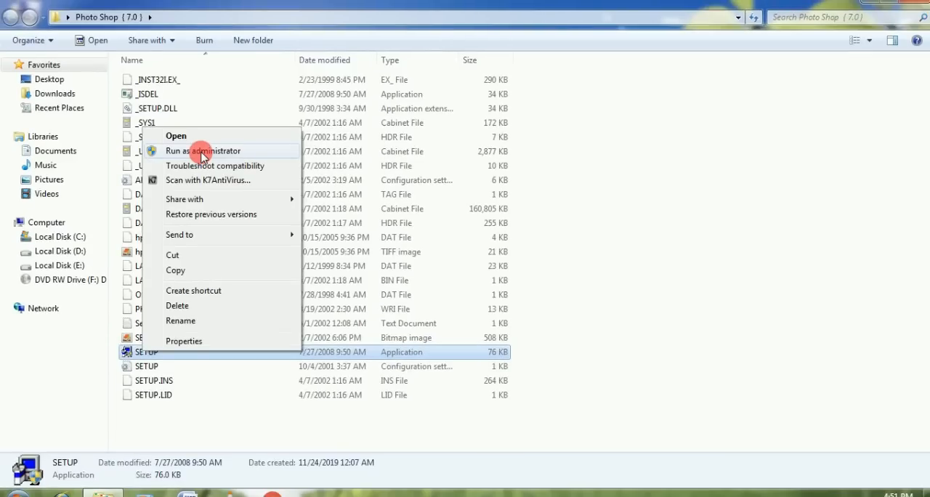
pyautogui.click(202, 153)
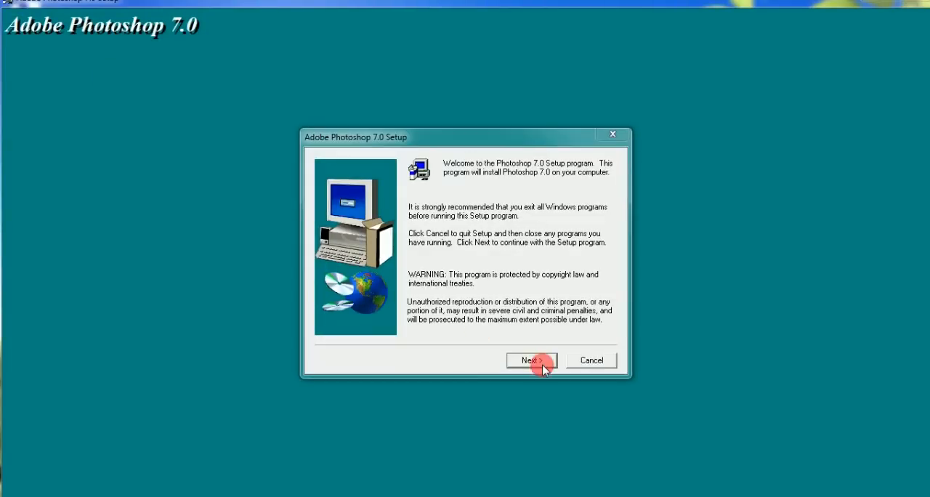
pyautogui.click(532, 361)
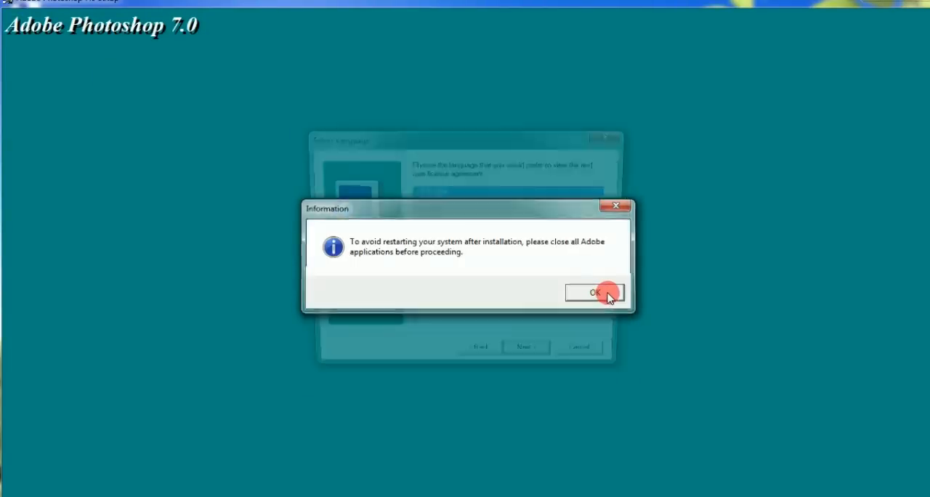
pyautogui.click(596, 293)
pyautogui.click(534, 361)
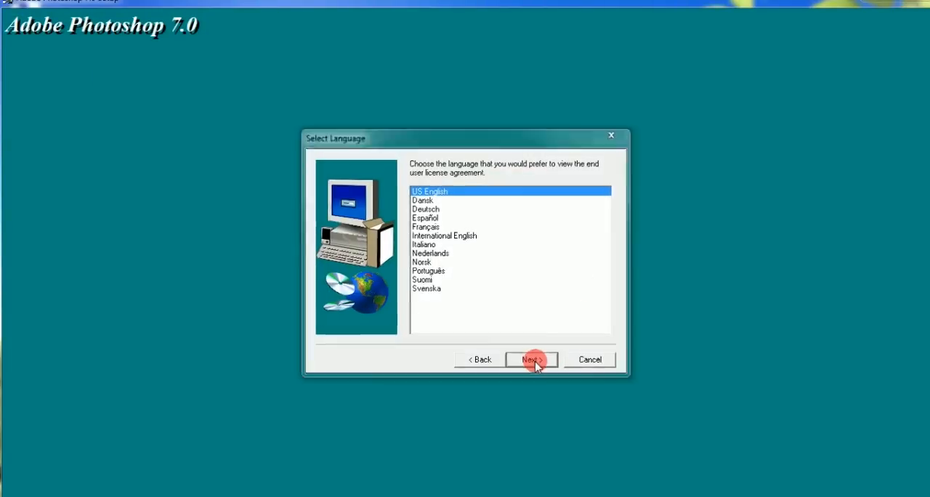
pyautogui.click(533, 360)
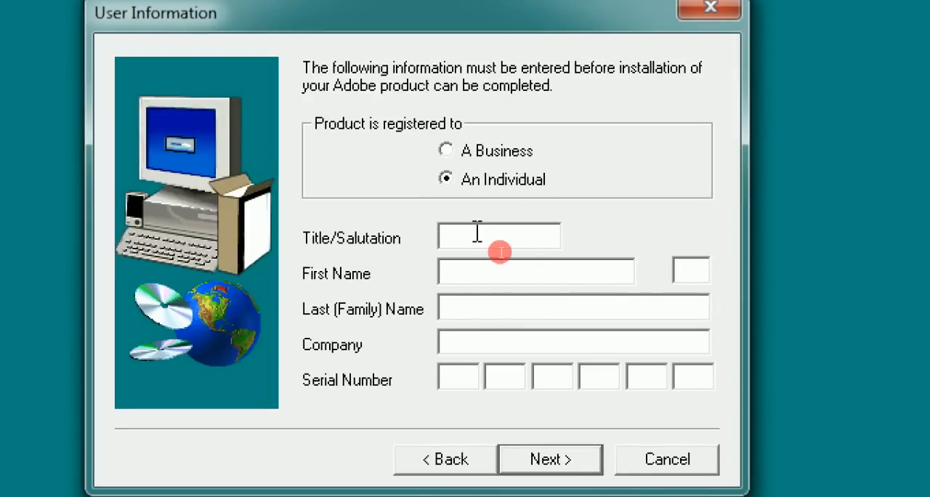
# Fill in the individual registration with title A, the full name, company ADS and the copied serial number, and confirm the details
pyautogui.write('A')
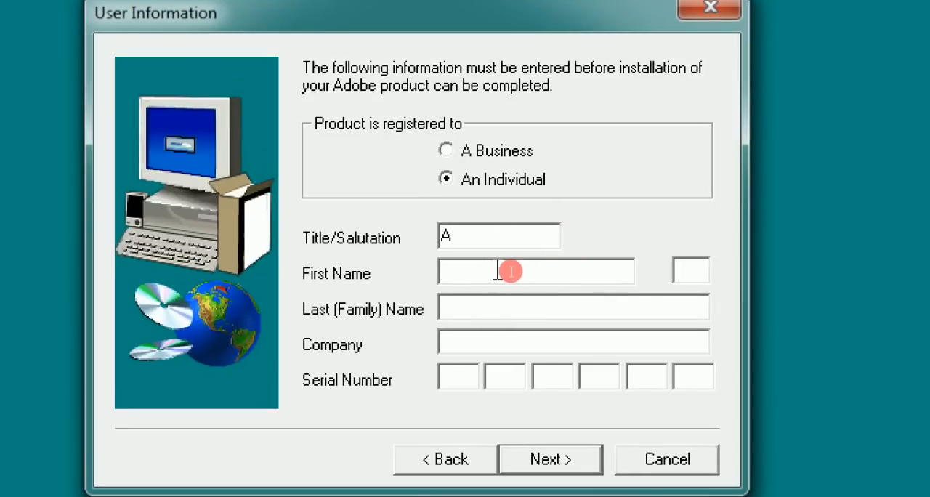
pyautogui.click(696, 270)
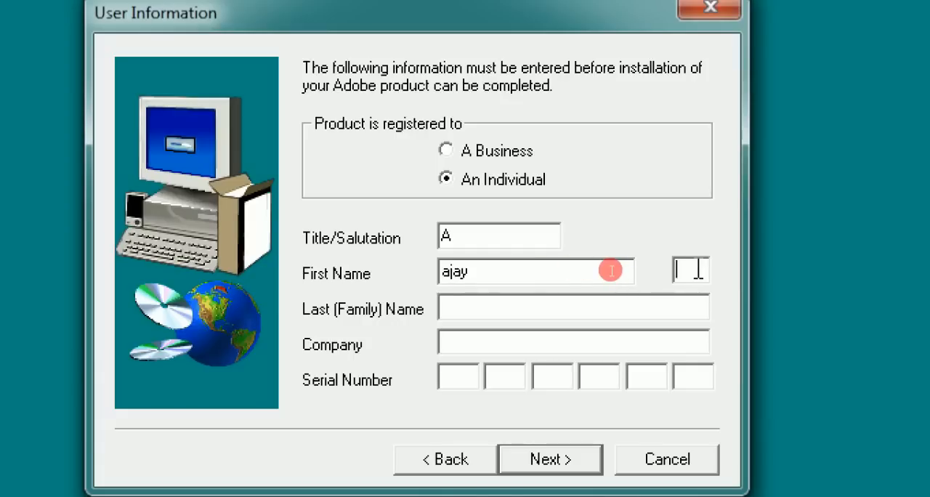
pyautogui.write('rathore')
pyautogui.click(497, 341)
pyautogui.write('ADS')
pyautogui.rightClick(442, 378)
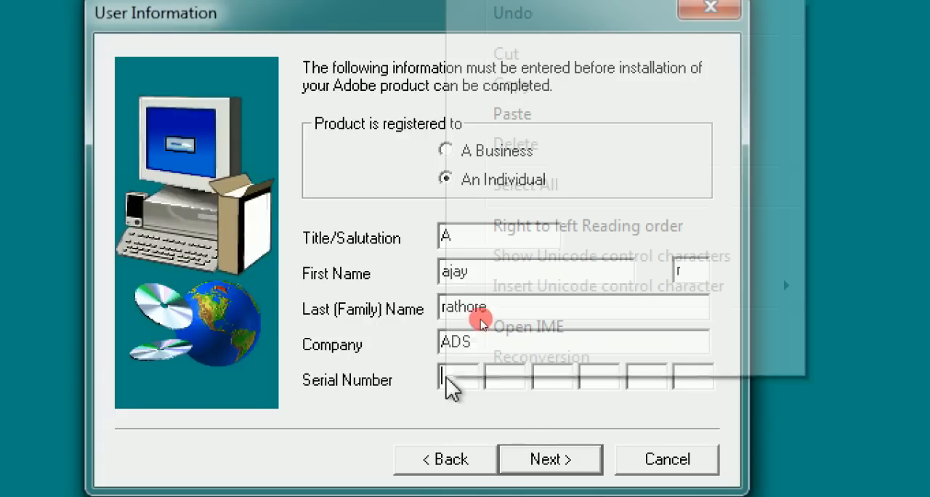
pyautogui.click(603, 120)
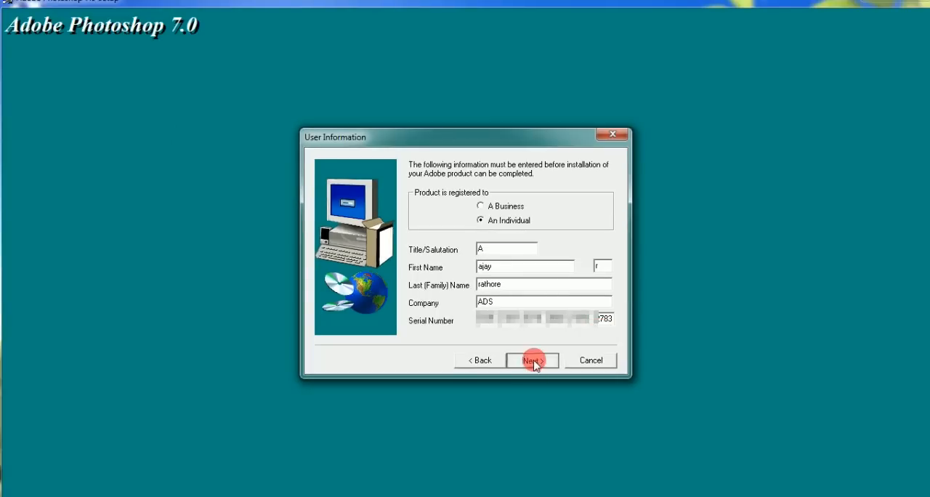
pyautogui.click(533, 361)
pyautogui.click(428, 309)
# Proceed through the remaining installation pages and finish the setup without displaying the Photoshop ReadMe file
pyautogui.click(531, 360)
pyautogui.click(533, 358)
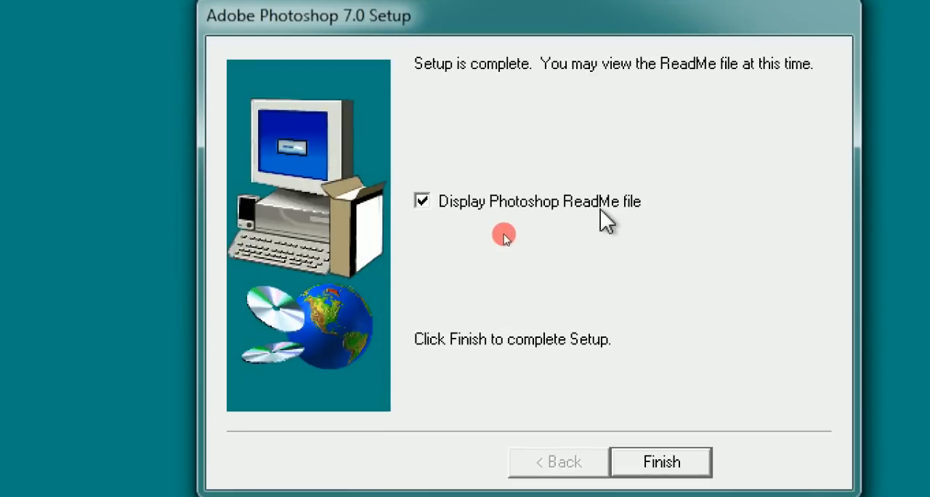
pyautogui.click(421, 202)
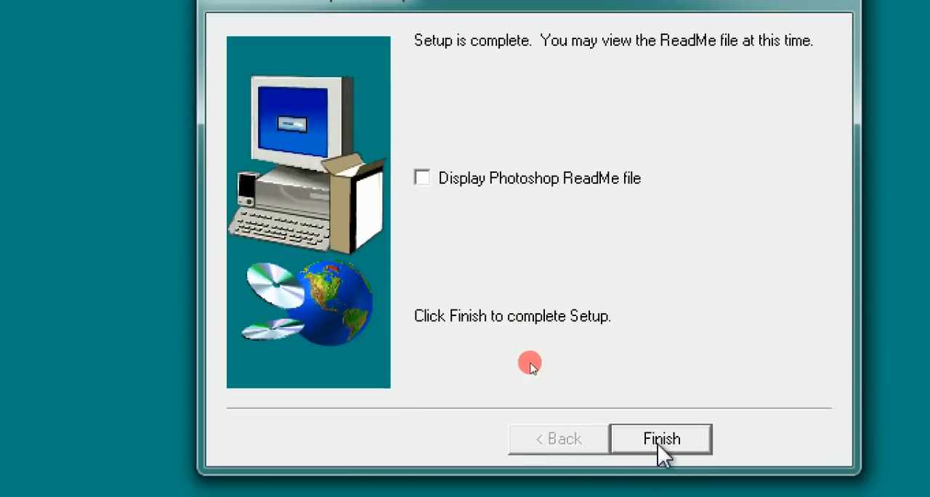
pyautogui.click(531, 362)
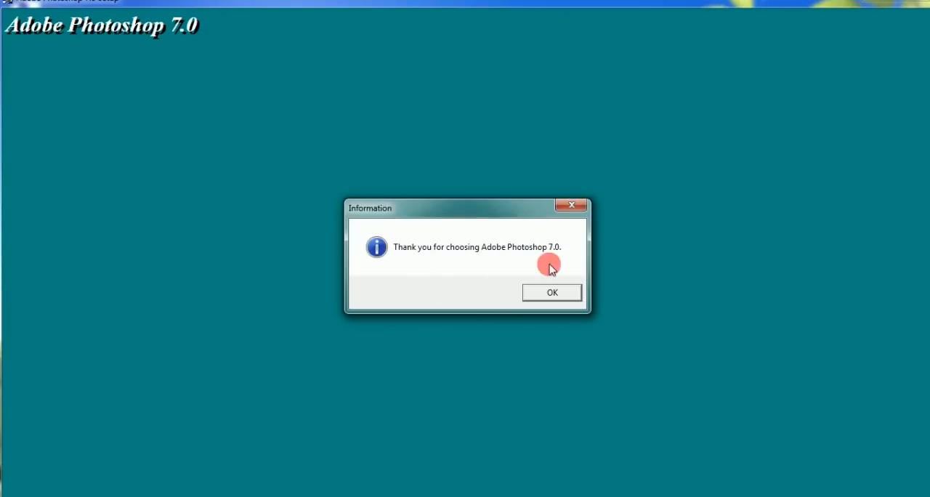
pyautogui.click(554, 293)
# Find Adobe Photoshop 7.0 among the installed programs and pin it to the taskbar
pyautogui.click(16, 494)
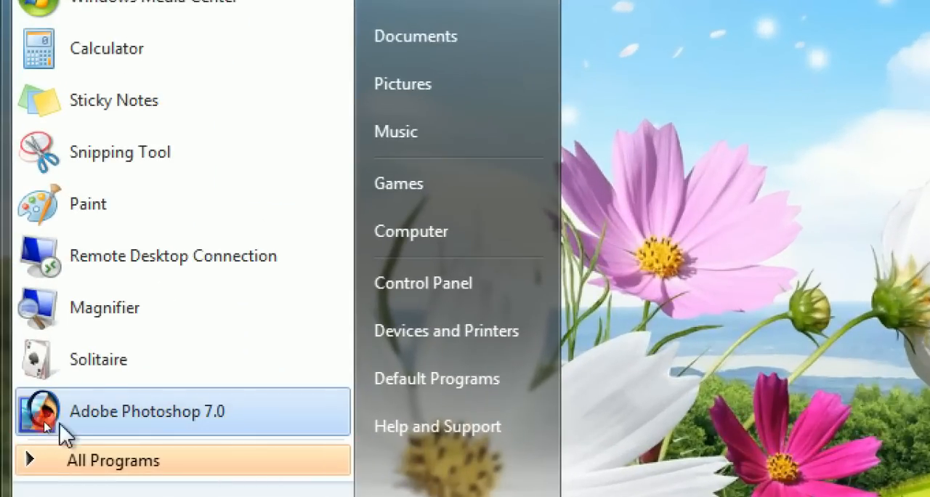
pyautogui.click(135, 420)
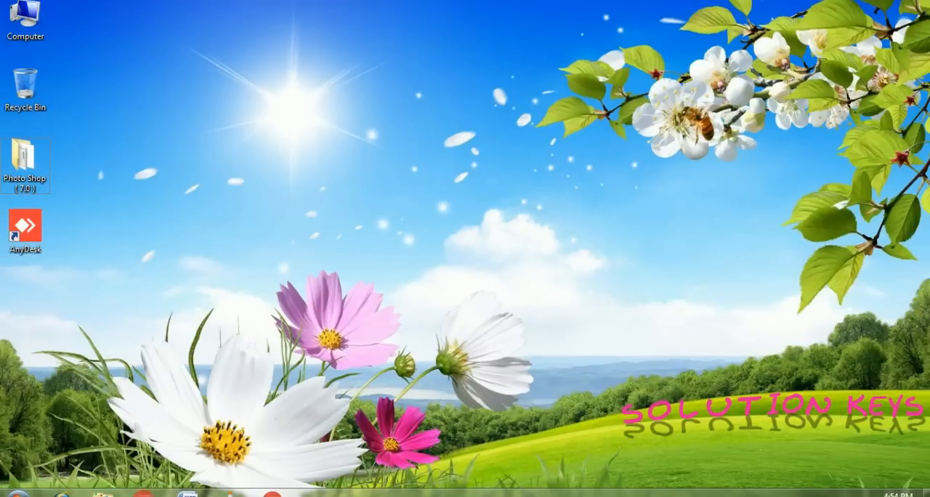
pyautogui.click(16, 493)
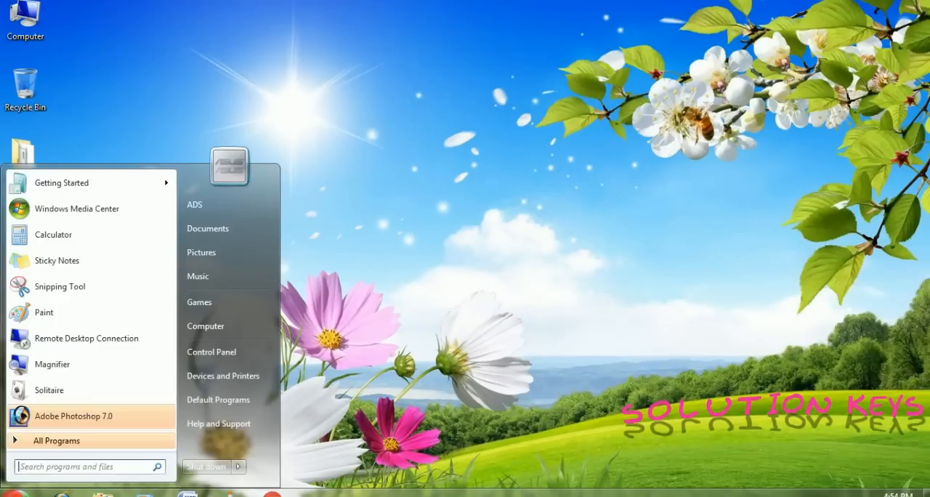
pyautogui.rightClick(50, 420)
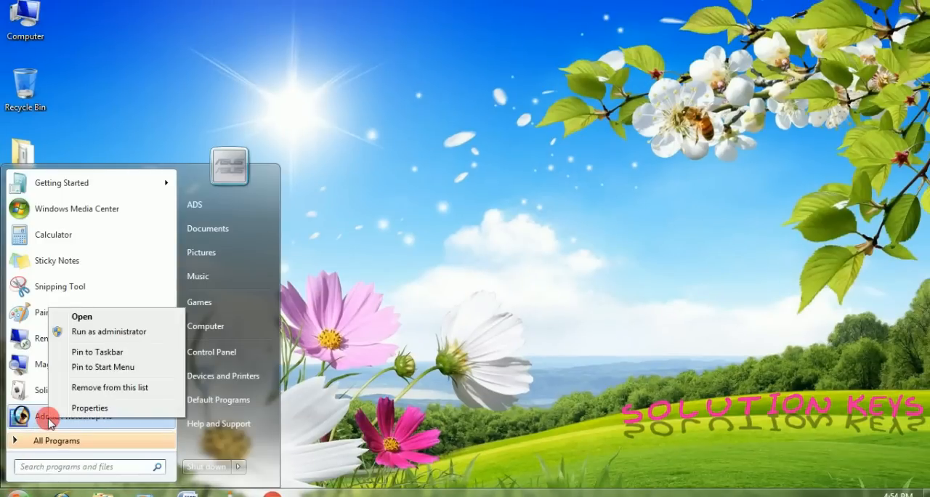
pyautogui.click(134, 354)
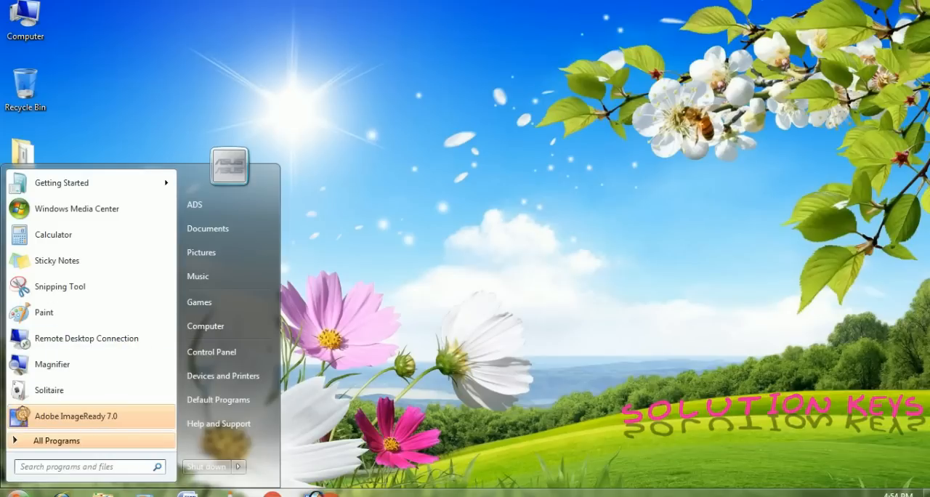
pyautogui.click(363, 494)
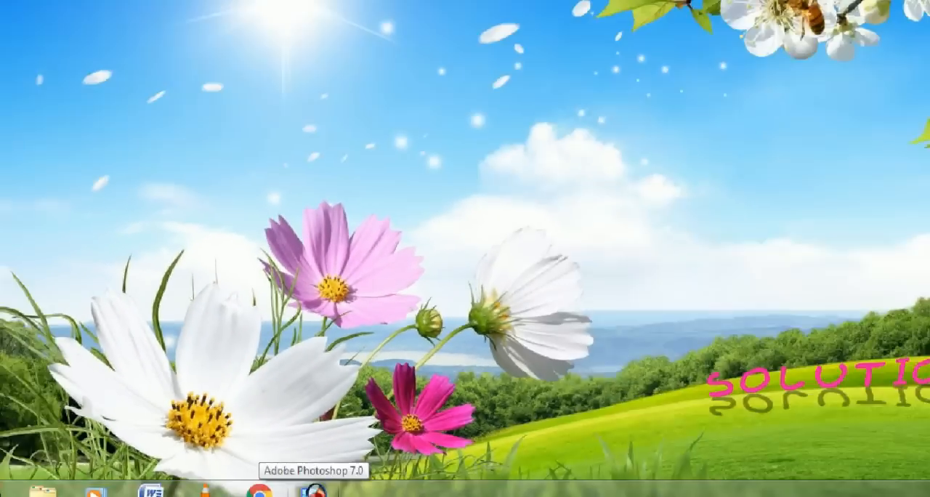
# Launch Adobe Photoshop 7.0, dismiss the scratch disk notice, and continue past registration with "Do not display this dialog again"
pyautogui.click(623, 485)
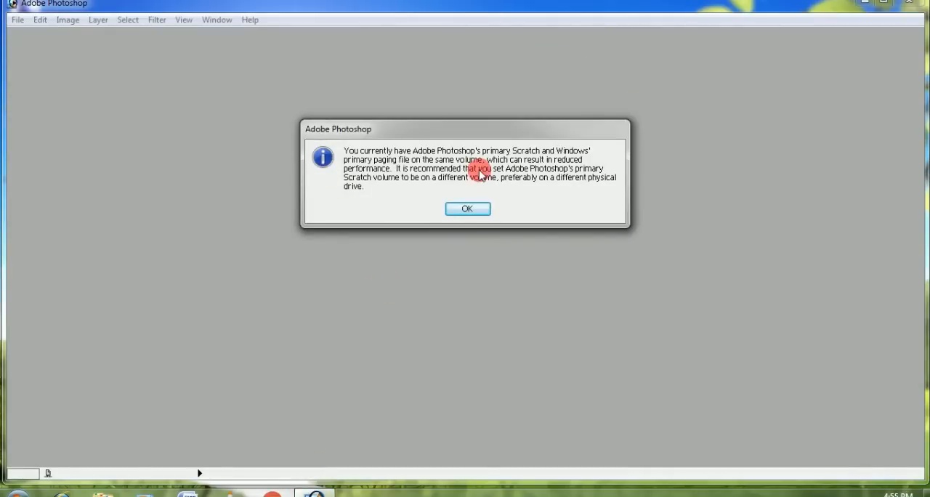
pyautogui.click(469, 209)
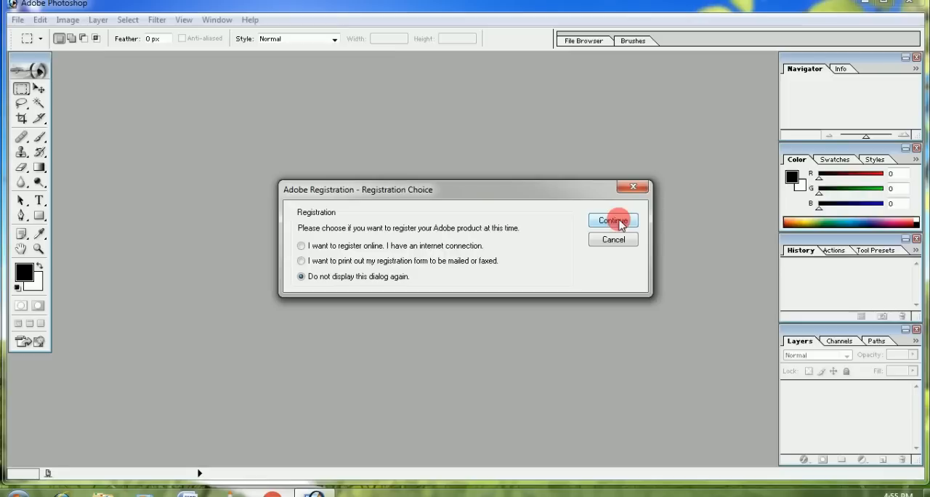
pyautogui.click(832, 146)
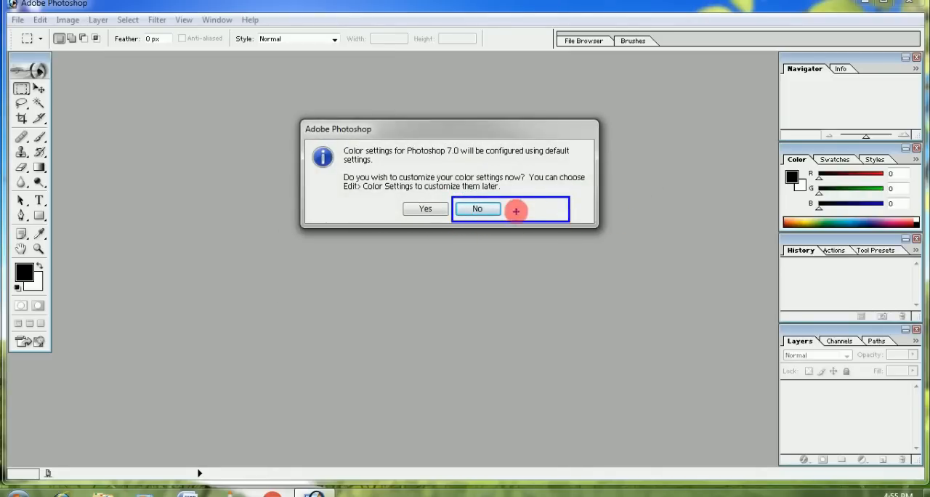
# Keep the default color settings and clear the maximized workspace by closing the Layers, History, Color and Navigator palette groups
pyautogui.click(480, 210)
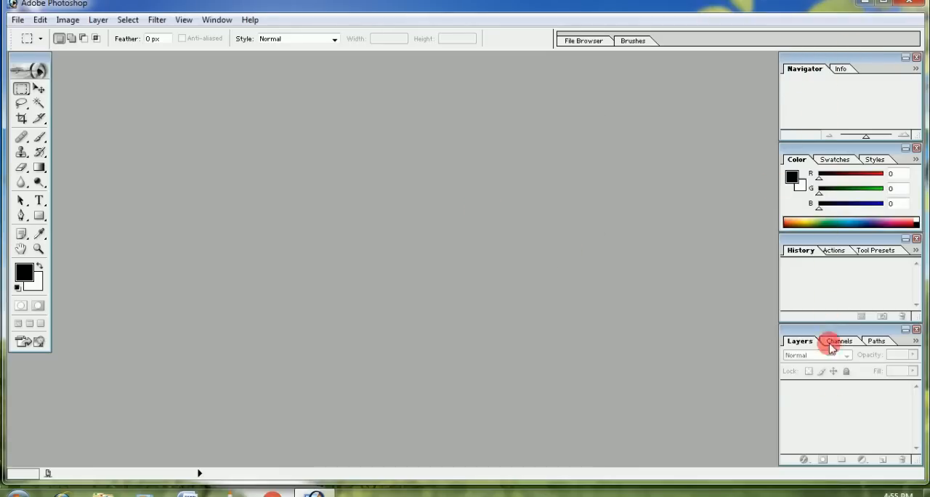
pyautogui.click(917, 330)
pyautogui.click(918, 240)
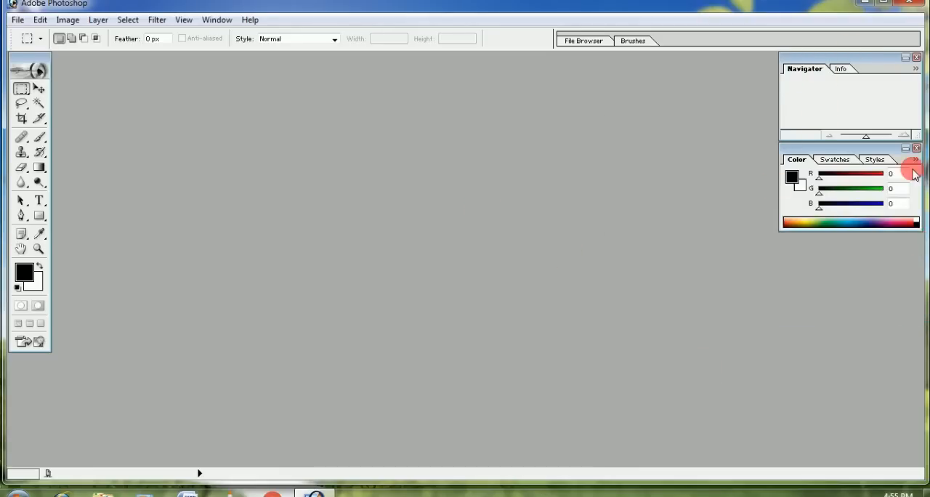
pyautogui.click(917, 148)
pyautogui.click(918, 57)
pyautogui.click(885, 5)
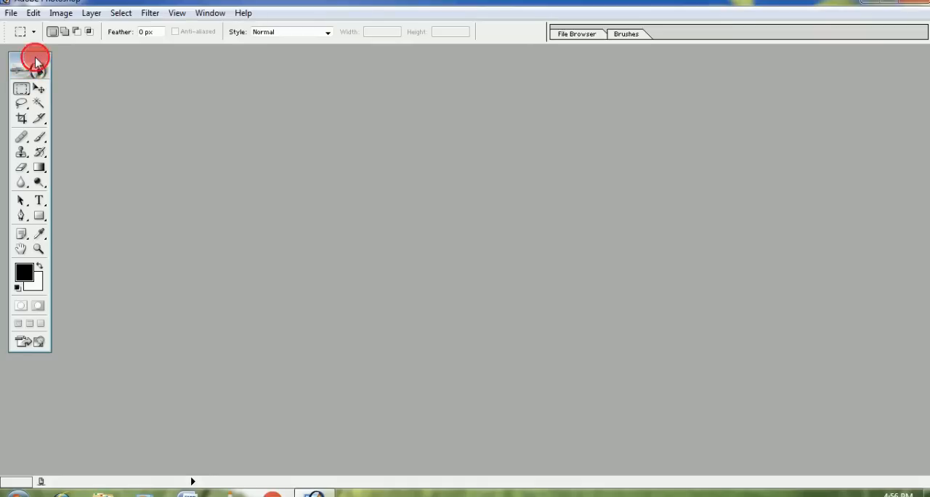
pyautogui.moveTo(38, 72); pyautogui.dragTo(31, 86)
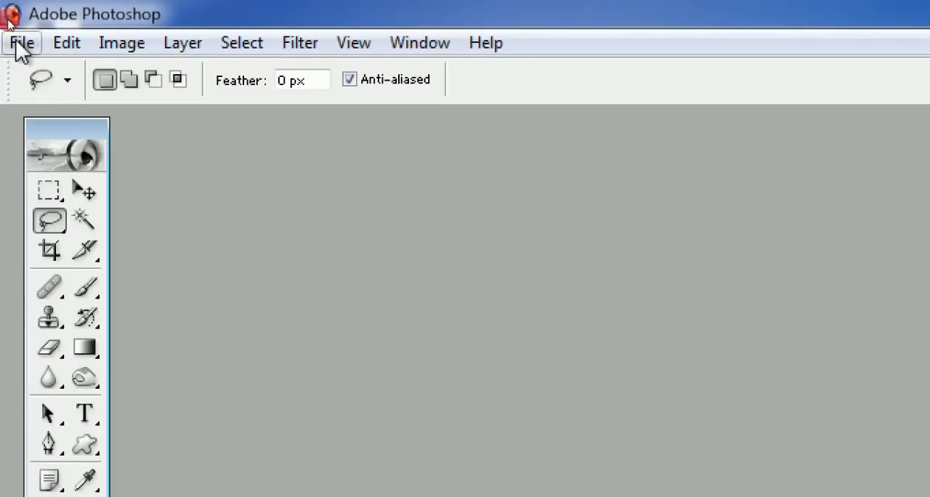
# Start opening an image and browse through Desktop and Computer to the photos folder on the Desktop
pyautogui.click(21, 44)
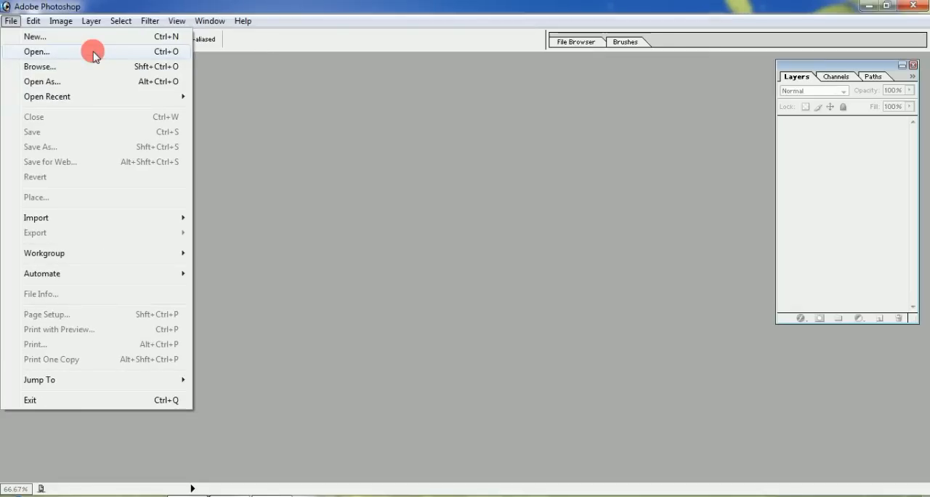
pyautogui.click(93, 51)
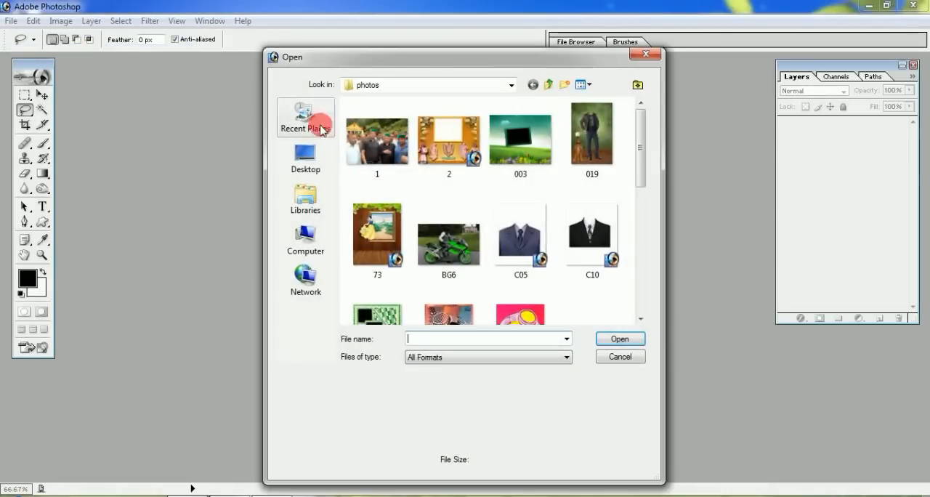
pyautogui.click(306, 154)
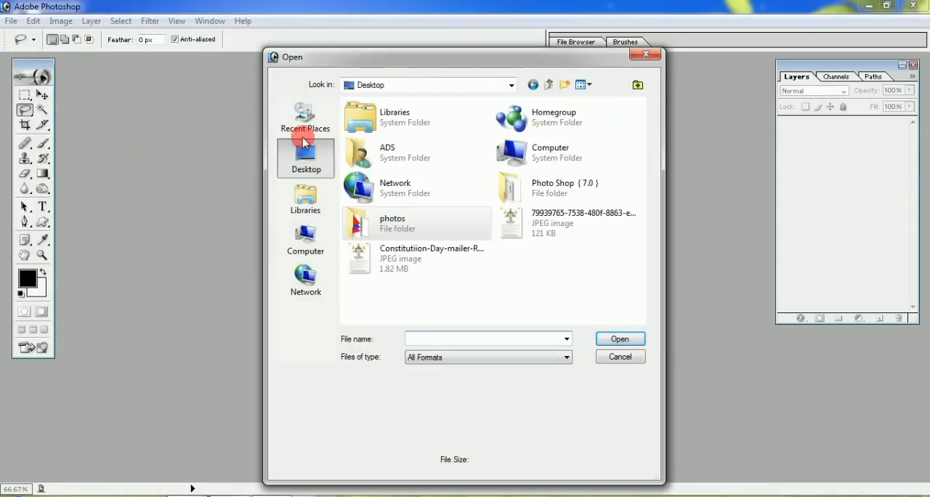
pyautogui.click(309, 243)
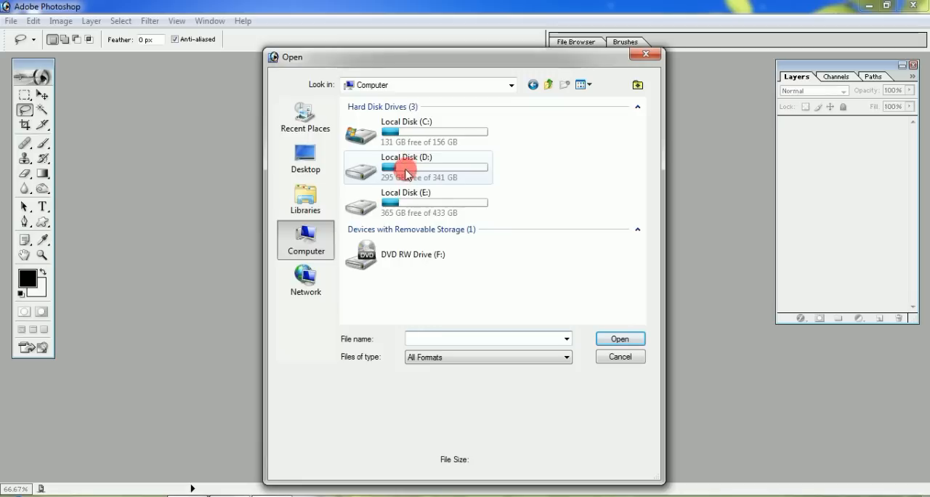
pyautogui.click(511, 85)
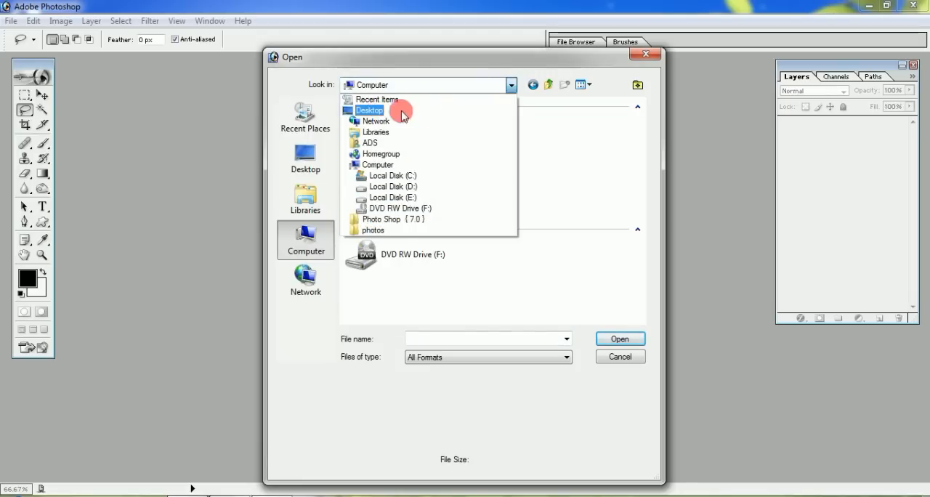
pyautogui.click(378, 110)
pyautogui.click(387, 230)
pyautogui.doubleClick(357, 225)
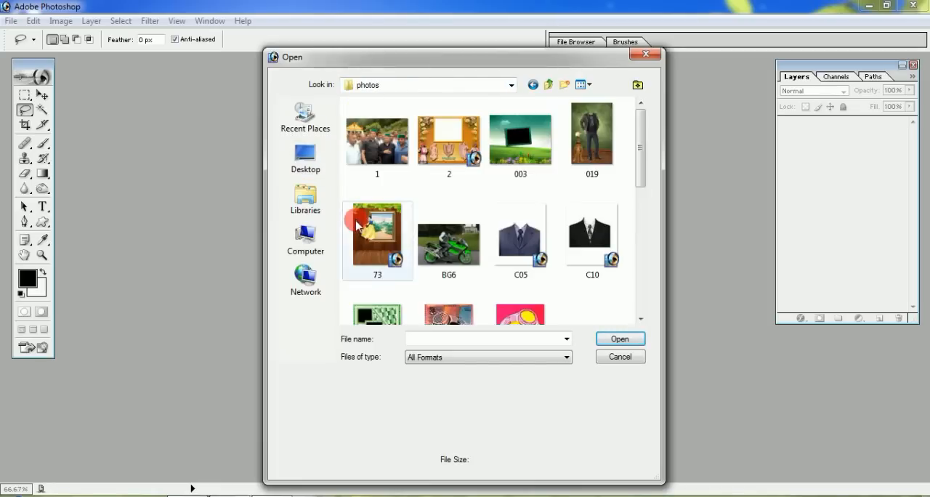
# Open image 1 from the photos folder, move its window clear of the toolbox, and close it
pyautogui.click(374, 145)
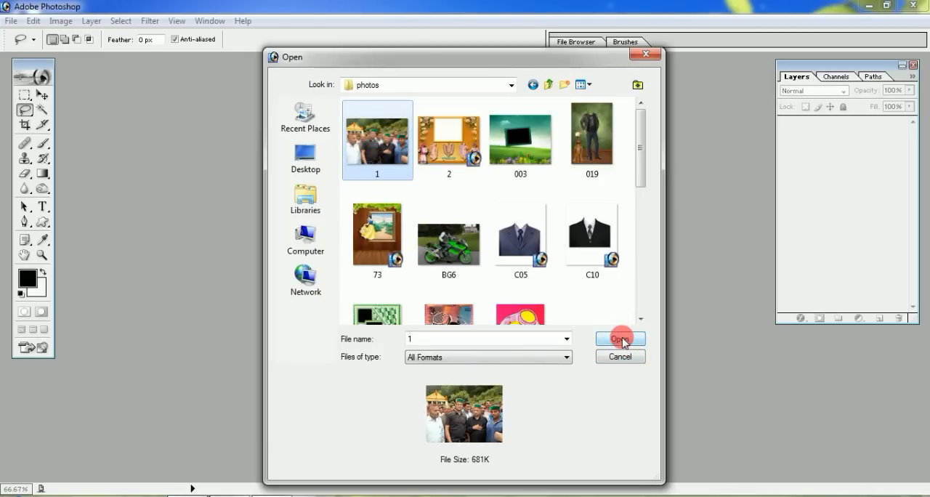
pyautogui.doubleClick(380, 143)
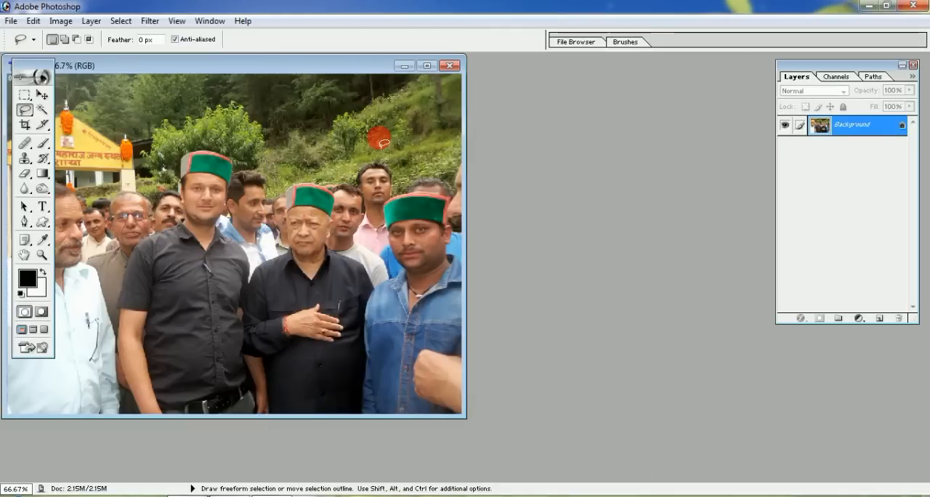
pyautogui.moveTo(243, 70); pyautogui.dragTo(378, 75)
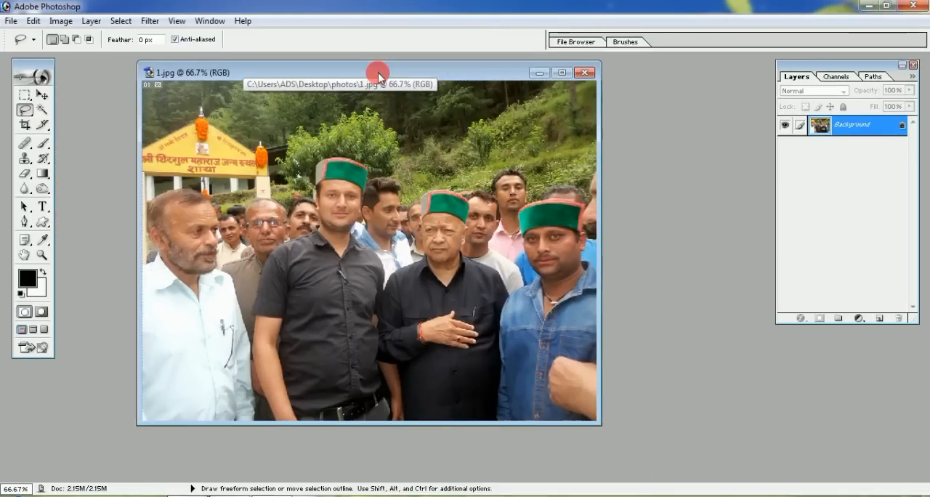
pyautogui.click(583, 73)
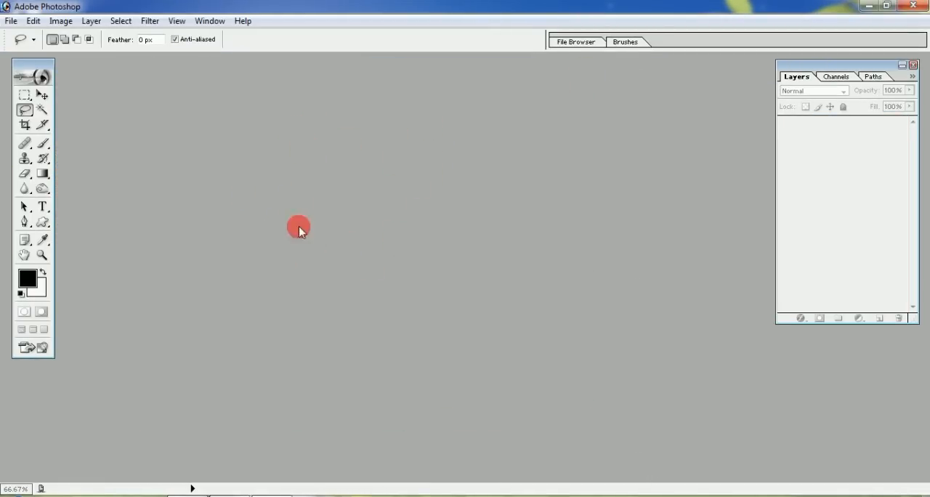
# Bring up the Open dialog from the empty workspace, open image 1 again, and close it
pyautogui.doubleClick(306, 166)
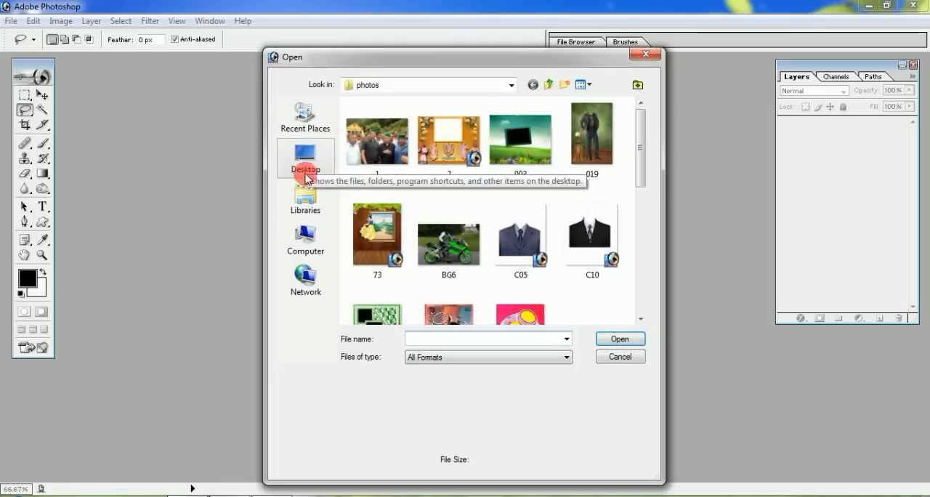
pyautogui.click(375, 142)
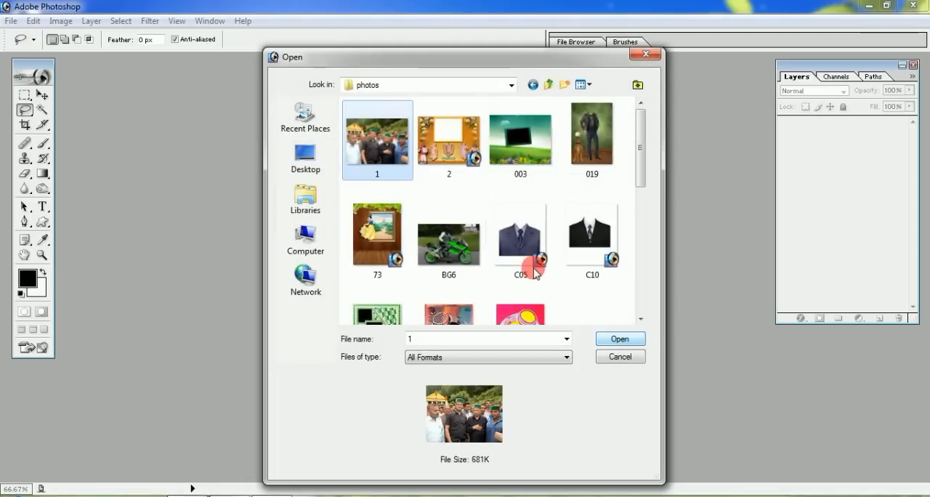
pyautogui.doubleClick(387, 148)
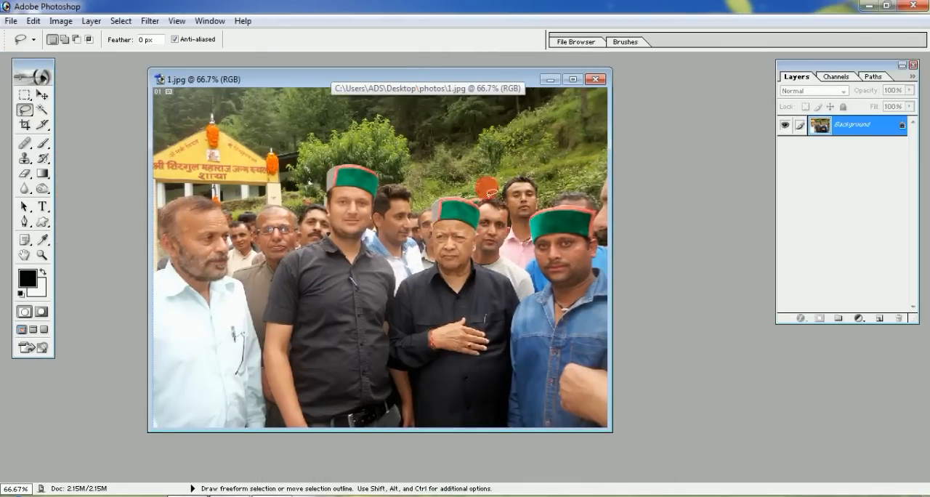
pyautogui.click(596, 79)
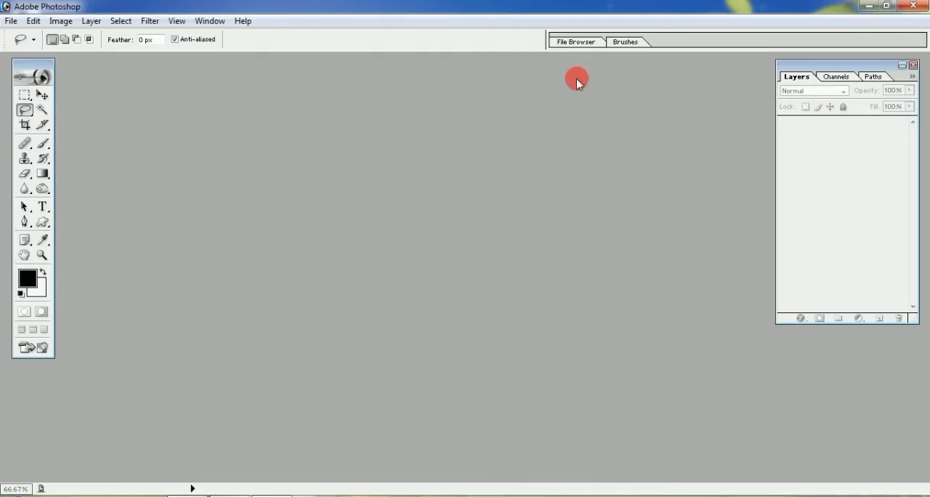
# Open image 1 by transferring it from the desktop's photos folder into the minimized Photoshop, reposition its window, and close it
pyautogui.click(868, 7)
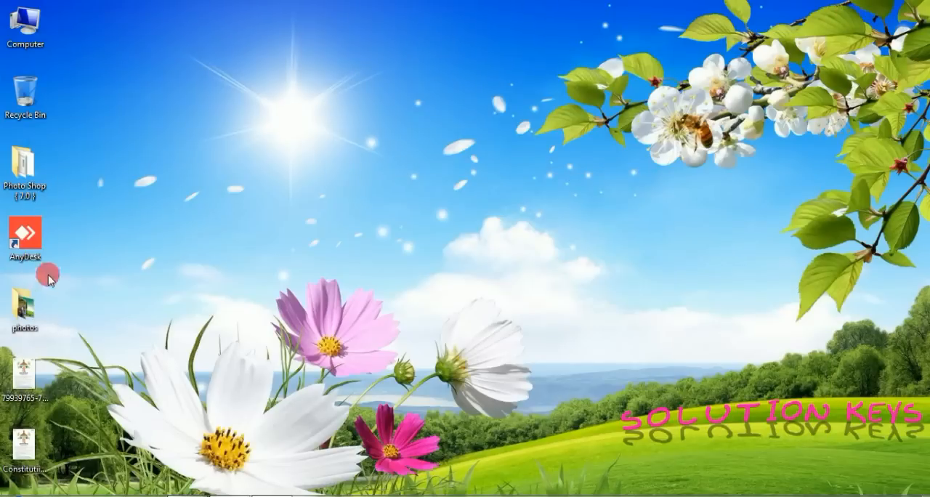
pyautogui.doubleClick(21, 306)
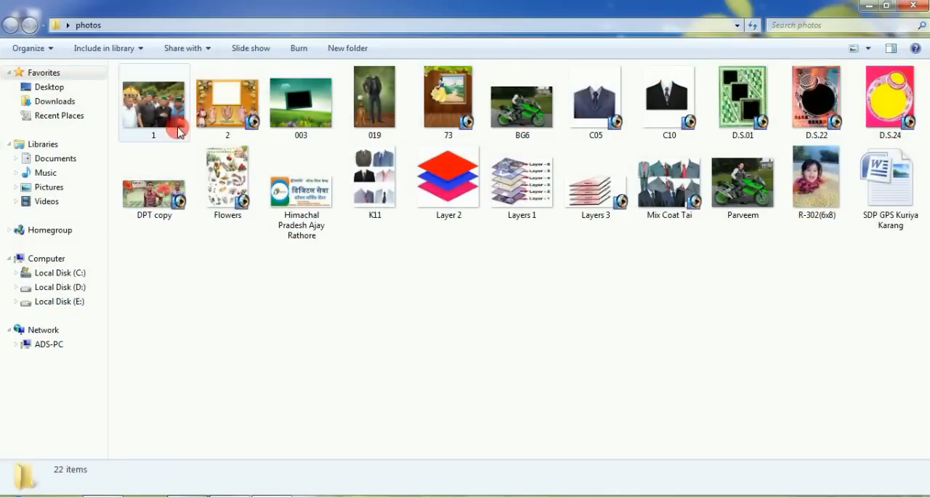
pyautogui.click(157, 112)
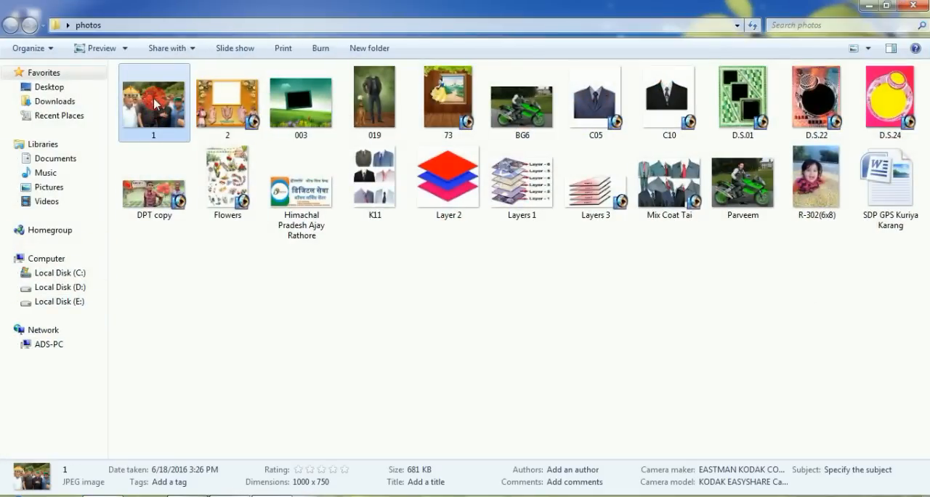
pyautogui.moveTo(151, 104); pyautogui.dragTo(255, 251)
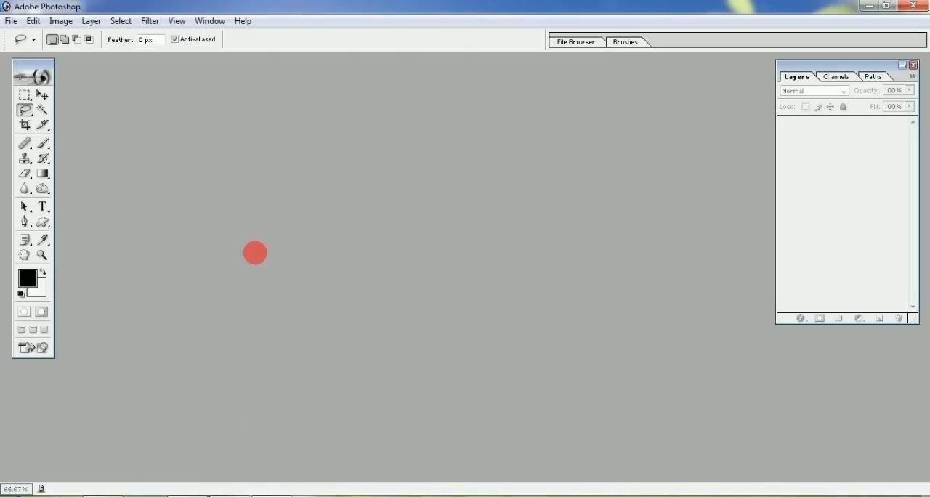
pyautogui.moveTo(200, 64); pyautogui.dragTo(367, 75)
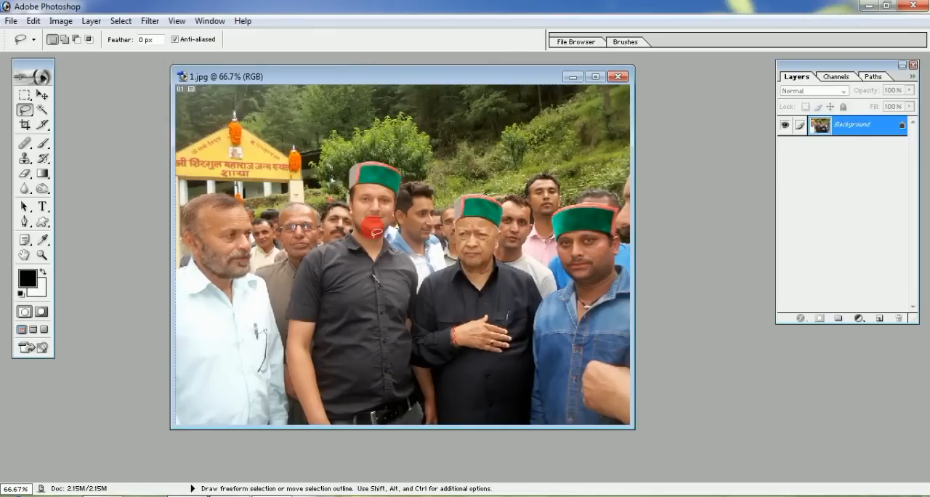
pyautogui.click(617, 76)
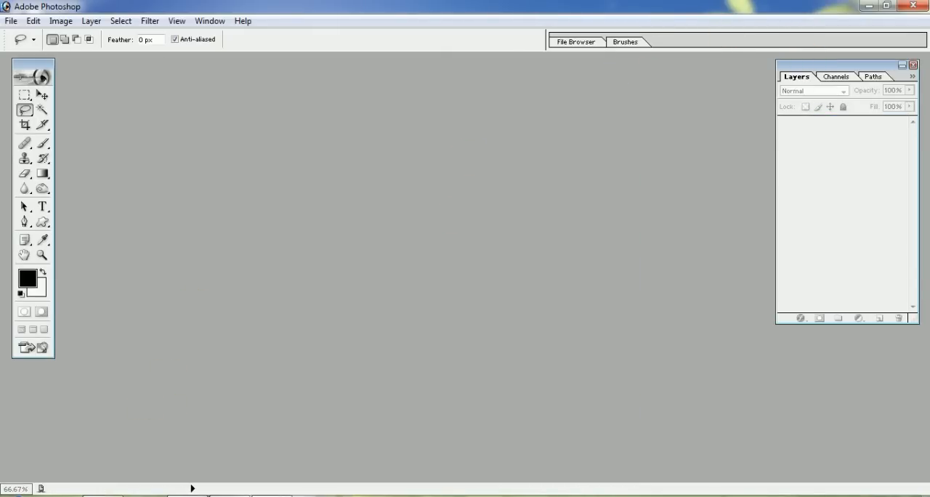
# Shrink the photos folder window over Photoshop, drop image 1 into the empty workspace, reposition the image window, and close it
pyautogui.click(100, 495)
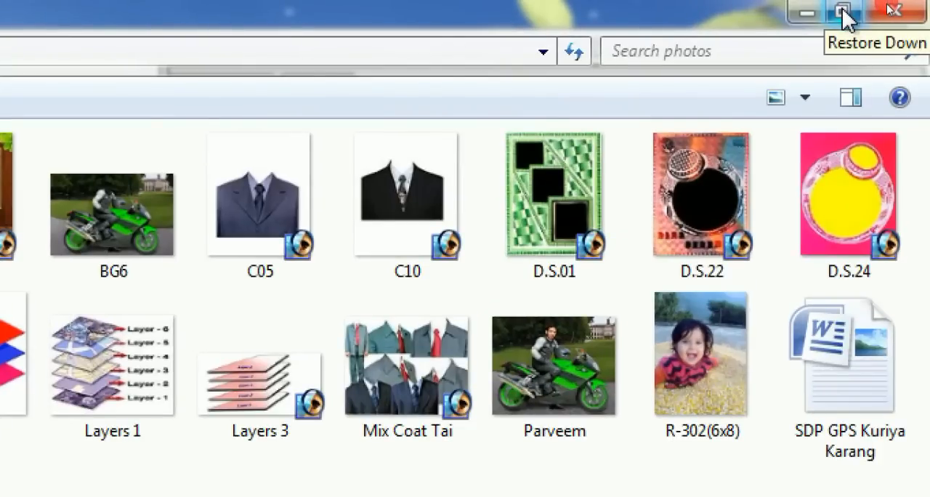
pyautogui.click(845, 15)
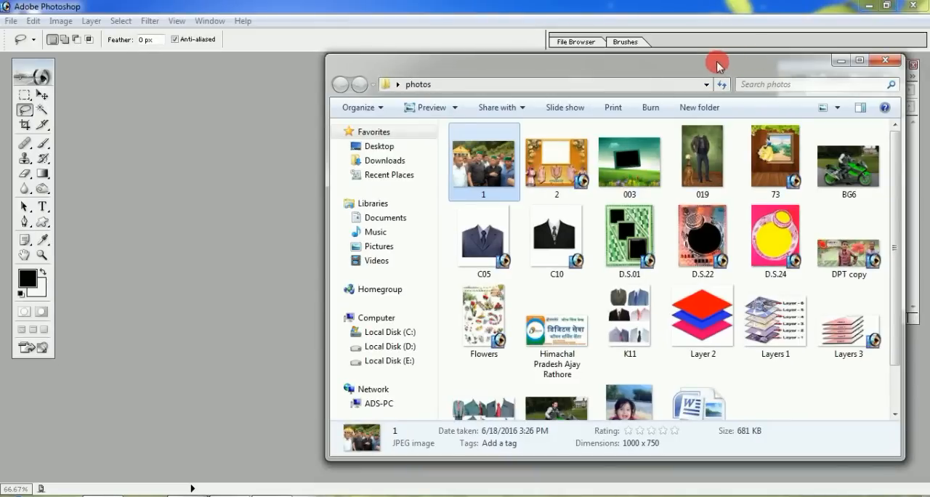
pyautogui.moveTo(493, 127); pyautogui.dragTo(131, 125)
pyautogui.moveTo(533, 63); pyautogui.dragTo(701, 58)
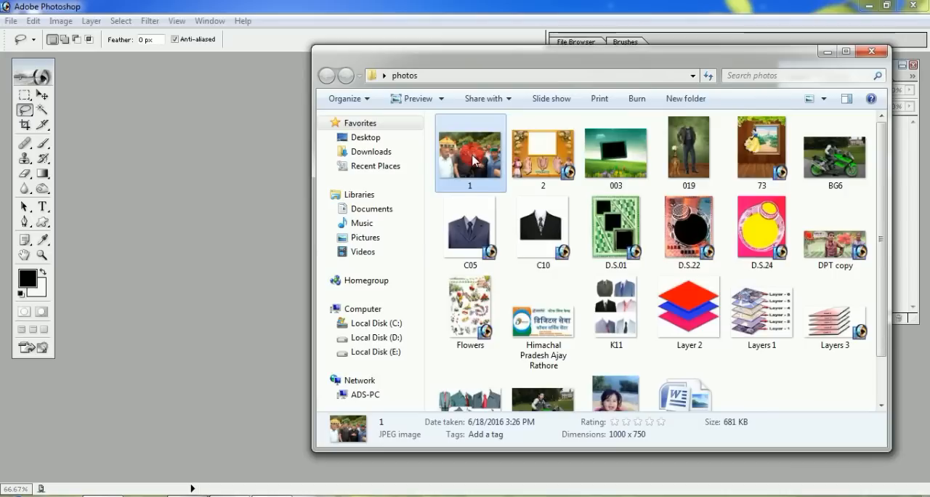
pyautogui.moveTo(473, 160); pyautogui.dragTo(237, 158)
pyautogui.moveTo(169, 70); pyautogui.dragTo(295, 71)
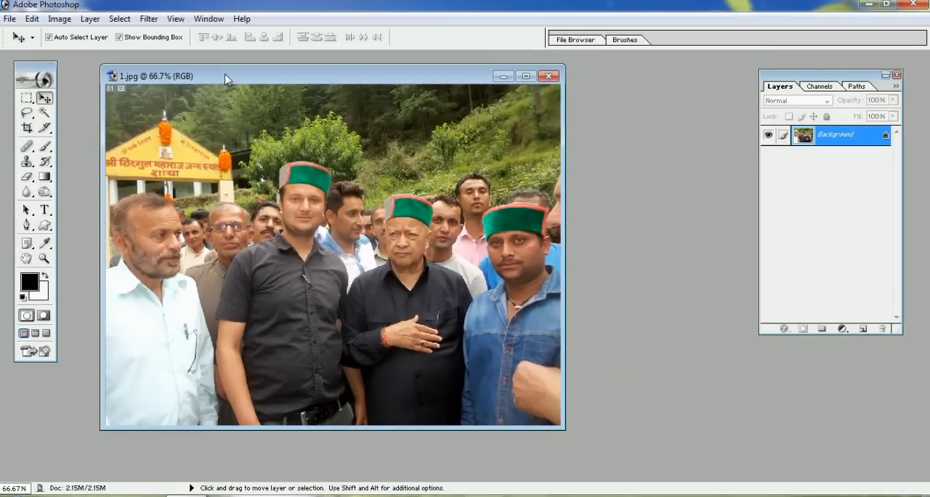
pyautogui.moveTo(226, 78); pyautogui.dragTo(371, 77)
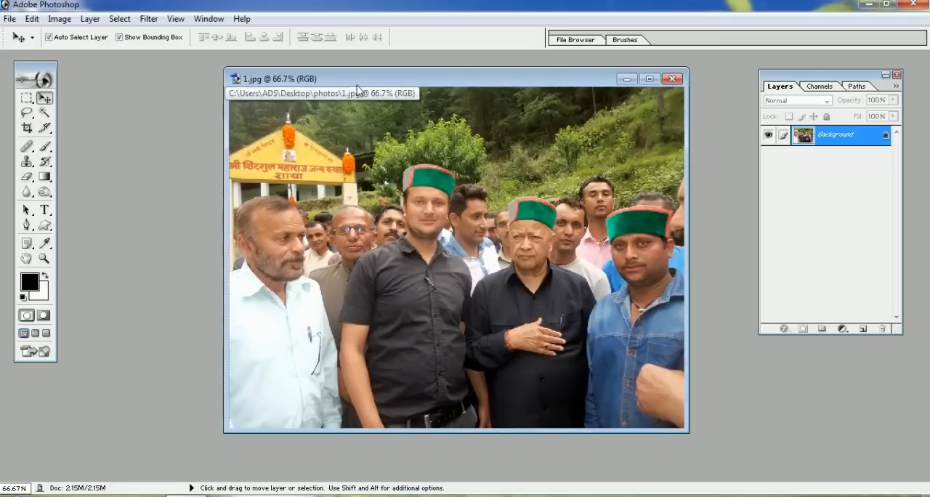
pyautogui.click(672, 78)
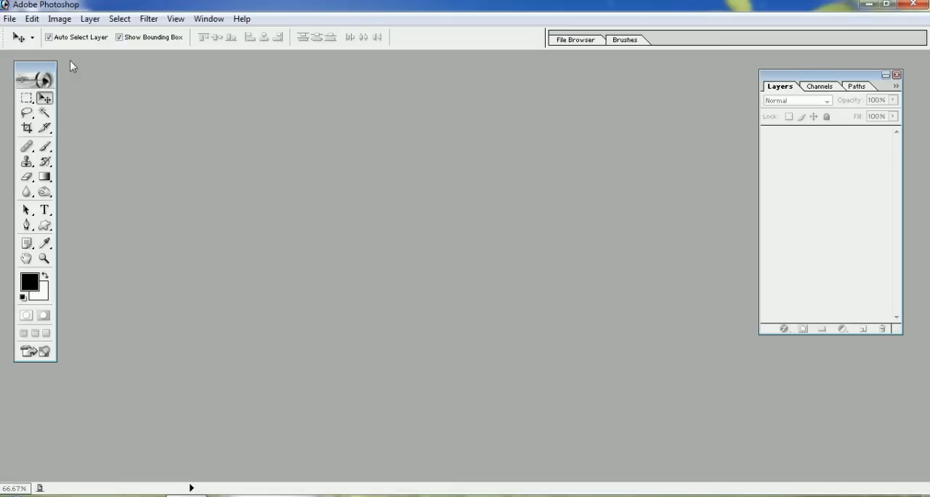
# Move the toolbox into the empty workspace to examine its selection tools, and return it to its original place
pyautogui.moveTo(31, 73); pyautogui.dragTo(193, 78)
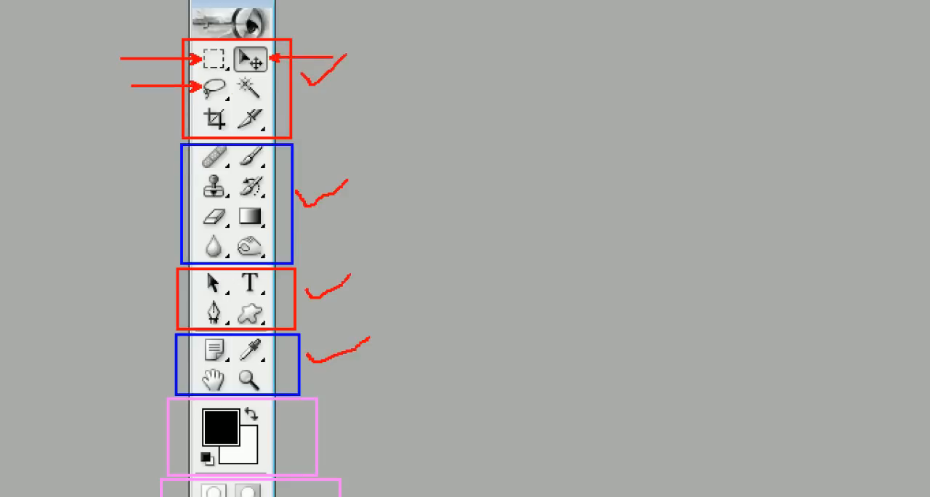
pyautogui.moveTo(444, 87); pyautogui.dragTo(255, 88)
pyautogui.moveTo(118, 119); pyautogui.dragTo(207, 118)
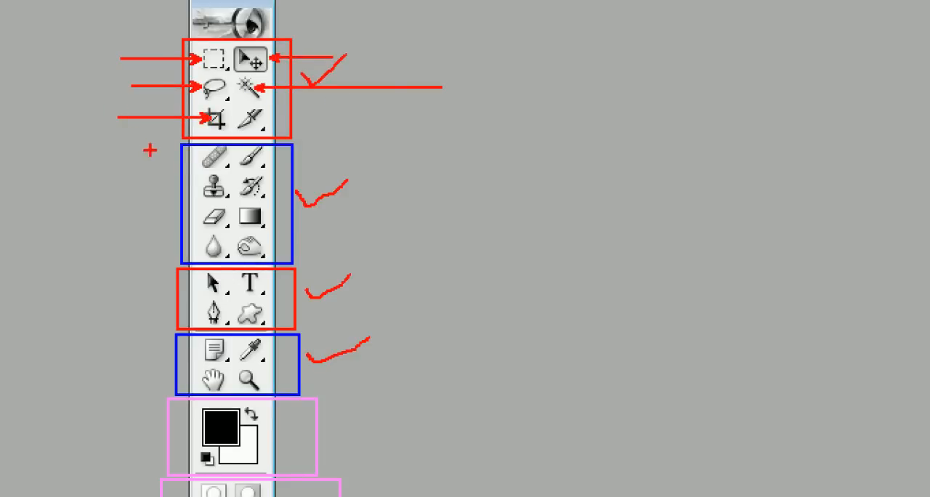
pyautogui.press('Escape')
pyautogui.moveTo(195, 69)
pyautogui.mouseDown()
pyautogui.moveTo(34, 67)
pyautogui.moveTo(47, 58)
pyautogui.mouseUp()
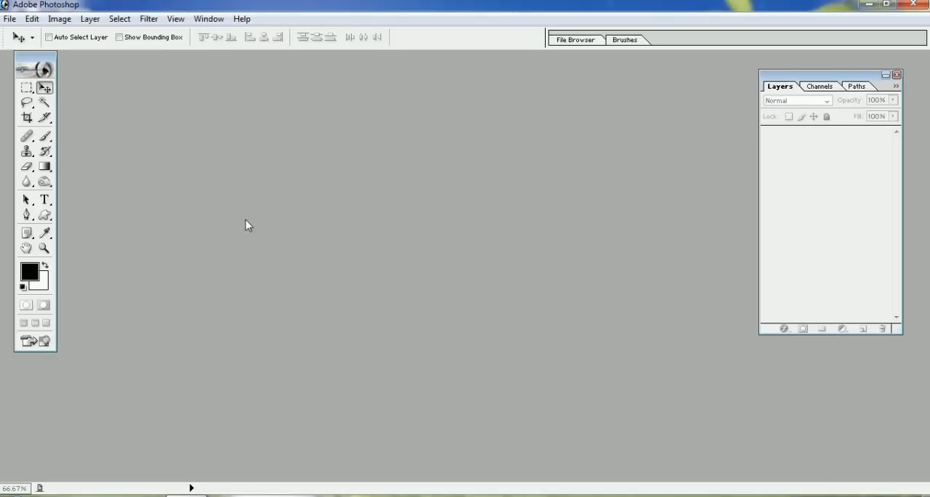
# Open image 1 from the photos folder through the Open dialog
pyautogui.doubleClick(241, 199)
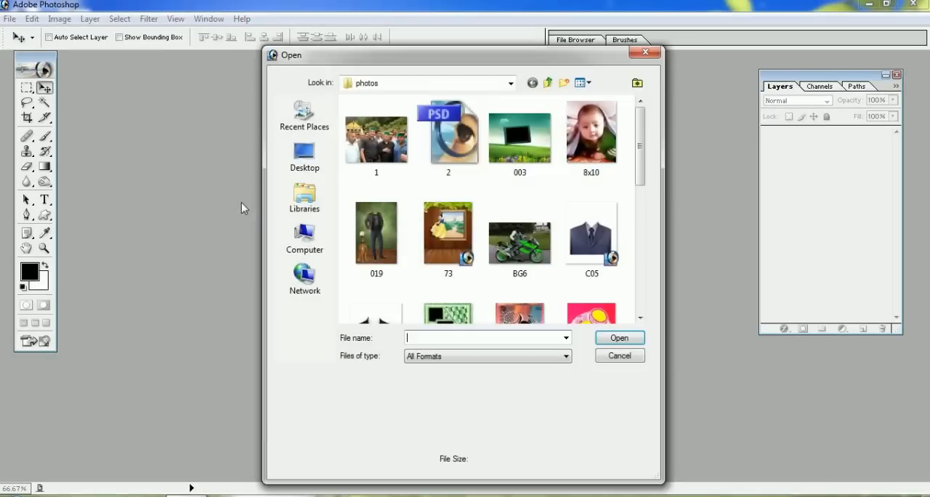
pyautogui.doubleClick(384, 147)
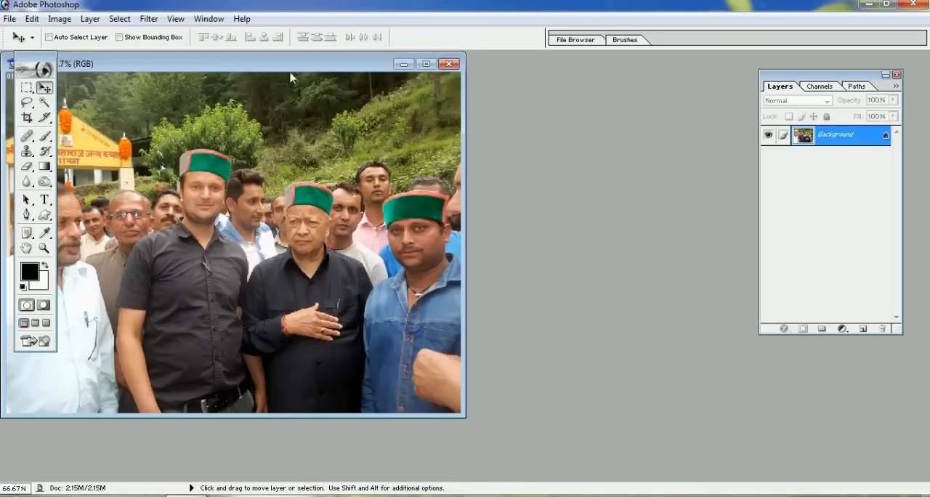
# Move the image 1 window clear of the toolbox and practise zooming the photo out and back in to 66.7%
pyautogui.moveTo(275, 69); pyautogui.dragTo(379, 81)
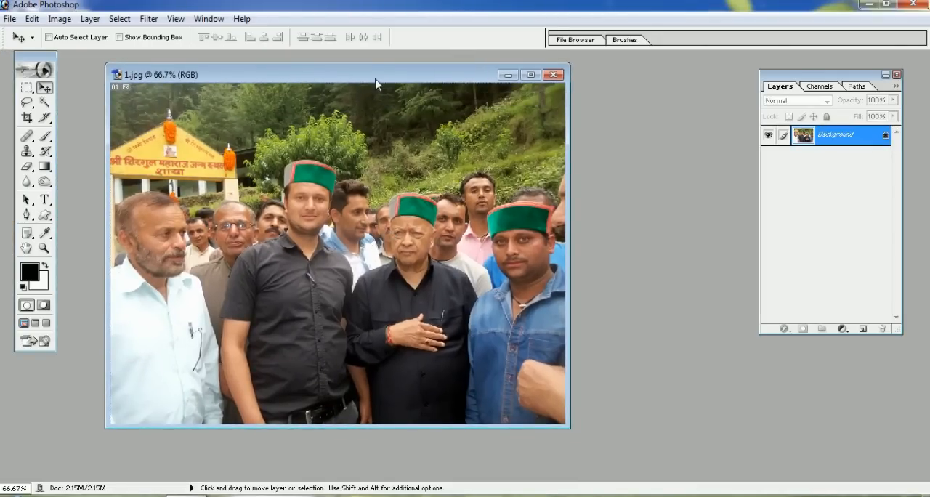
pyautogui.moveTo(375, 80); pyautogui.dragTo(361, 79)
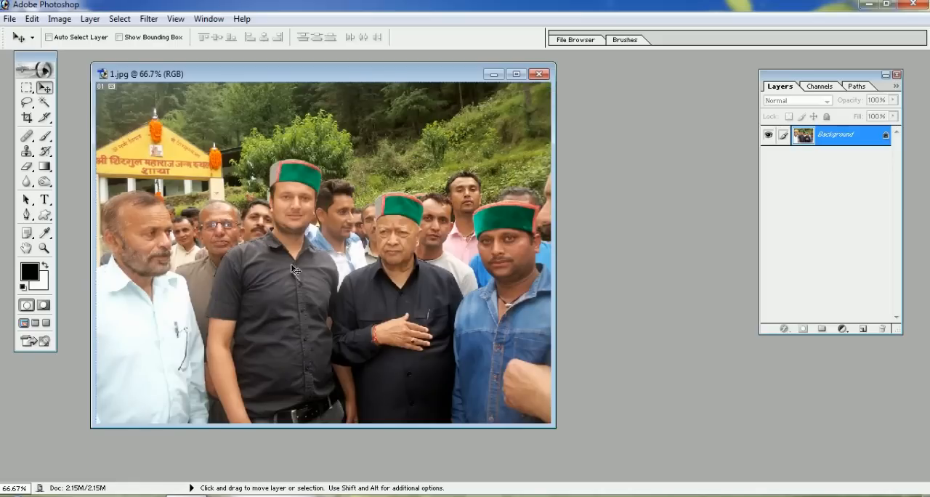
pyautogui.scroll(-4, 317, 270)
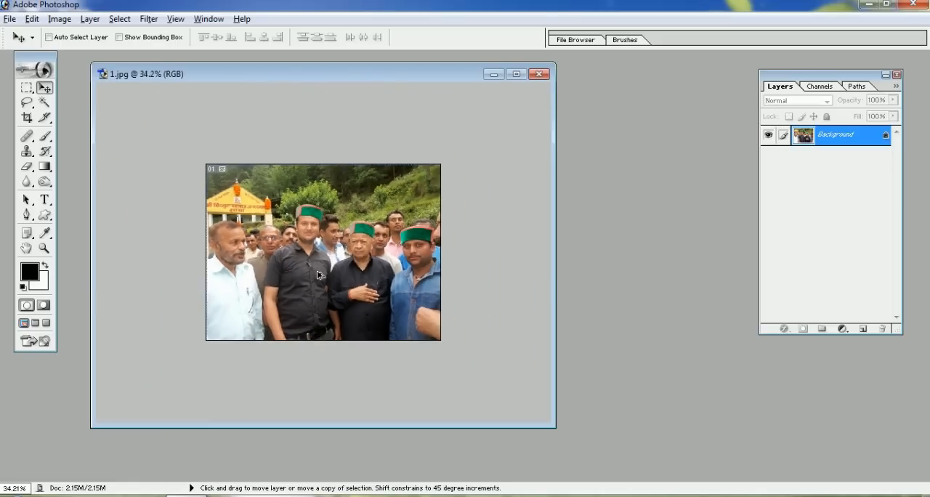
pyautogui.scroll(-3, 317, 275)
pyautogui.scroll(3, 317, 275)
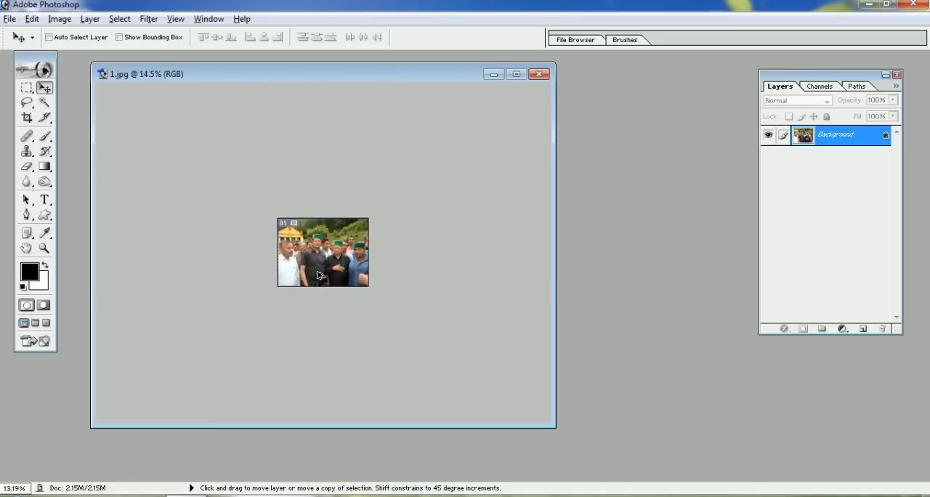
pyautogui.scroll(4, 318, 275)
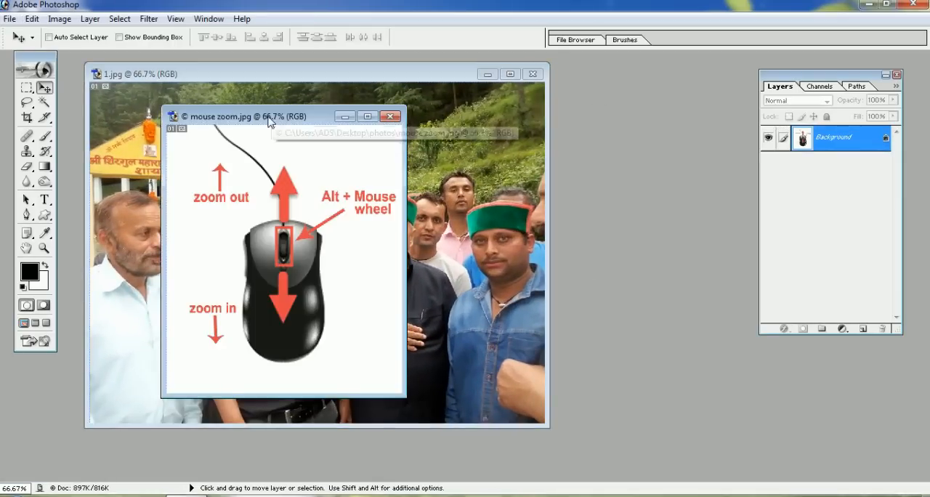
# Place the mouse zoom image window beside image 1 and practise zooming it out and in, ending at 55.1%
pyautogui.moveTo(272, 110); pyautogui.dragTo(571, 113)
pyautogui.moveTo(571, 112); pyautogui.dragTo(692, 92)
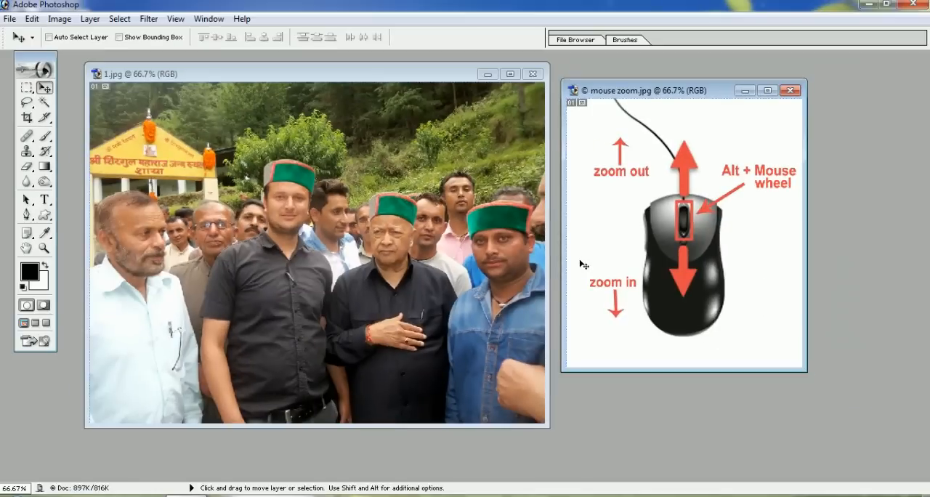
pyautogui.scroll(7, 468, 267)
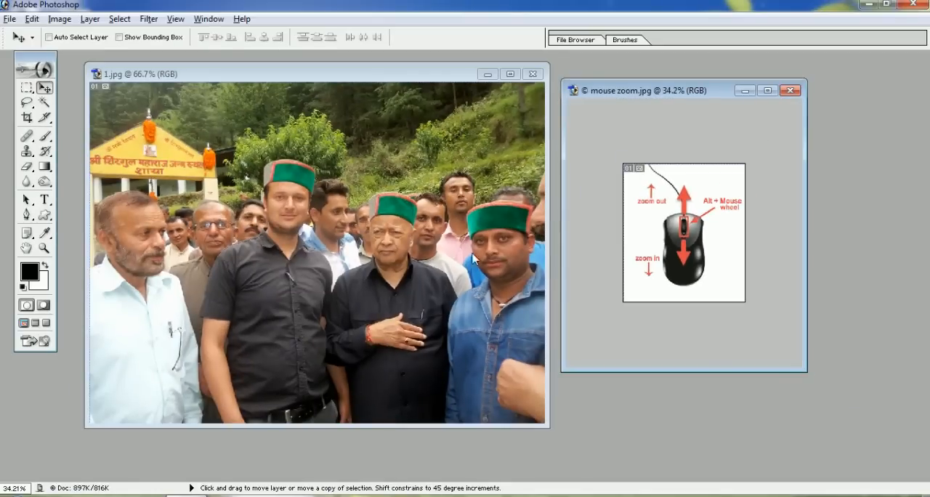
pyautogui.scroll(-4, 644, 262)
pyautogui.scroll(4, 675, 275)
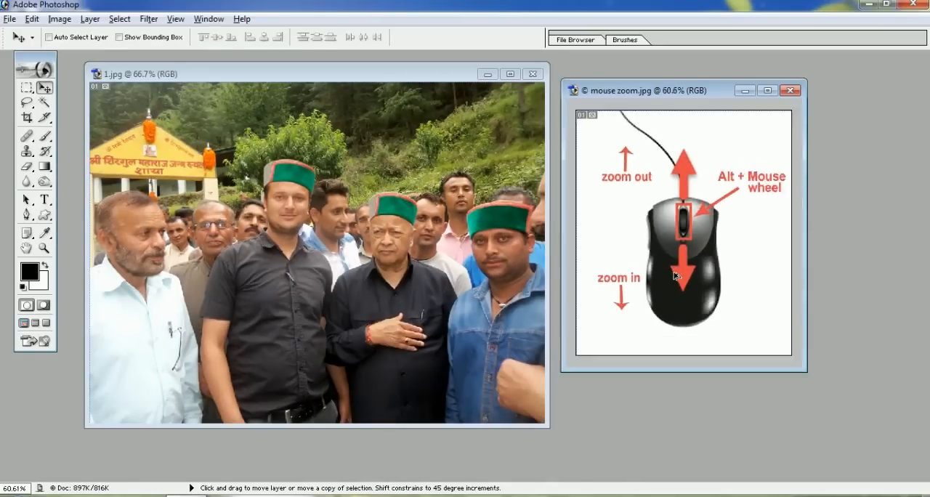
pyautogui.scroll(-2, 676, 276)
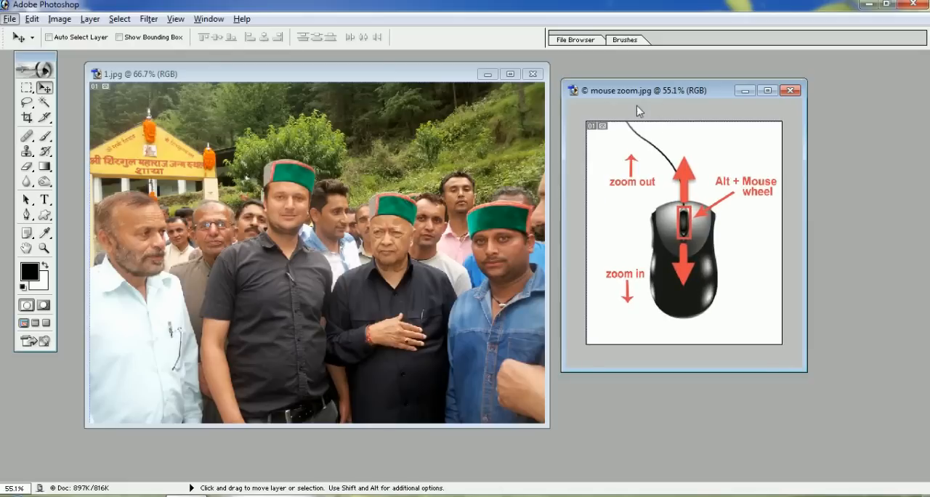
# Practise zooming image 1 out and in around its current view, and close the mouse zoom image
pyautogui.click(350, 79)
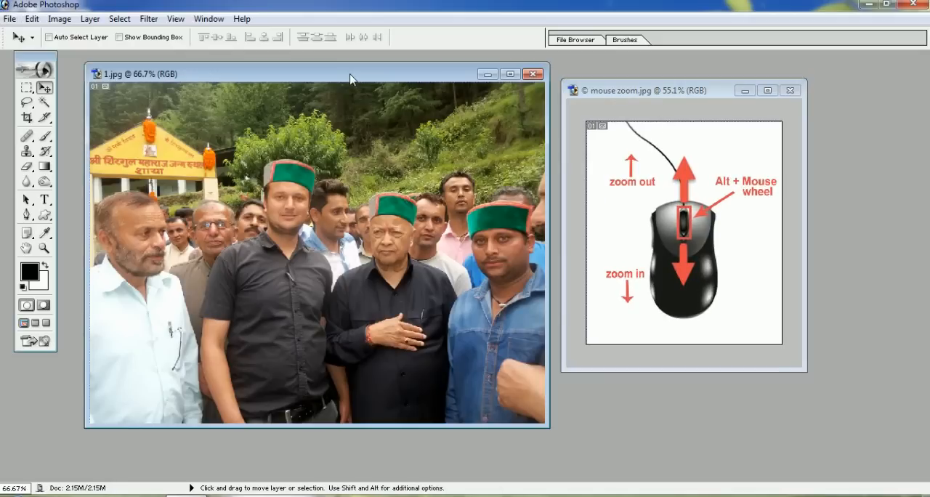
pyautogui.scroll(5, 309, 266)
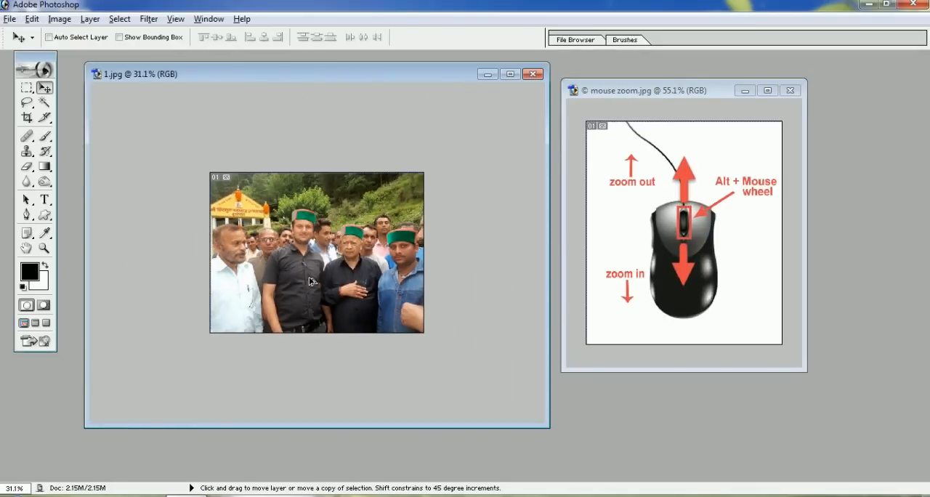
pyautogui.scroll(-8, 309, 282)
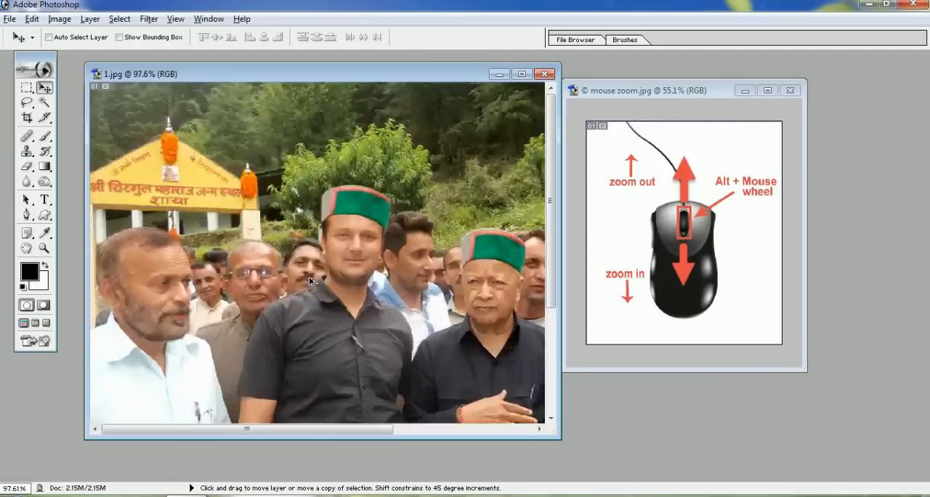
pyautogui.scroll(7, 310, 282)
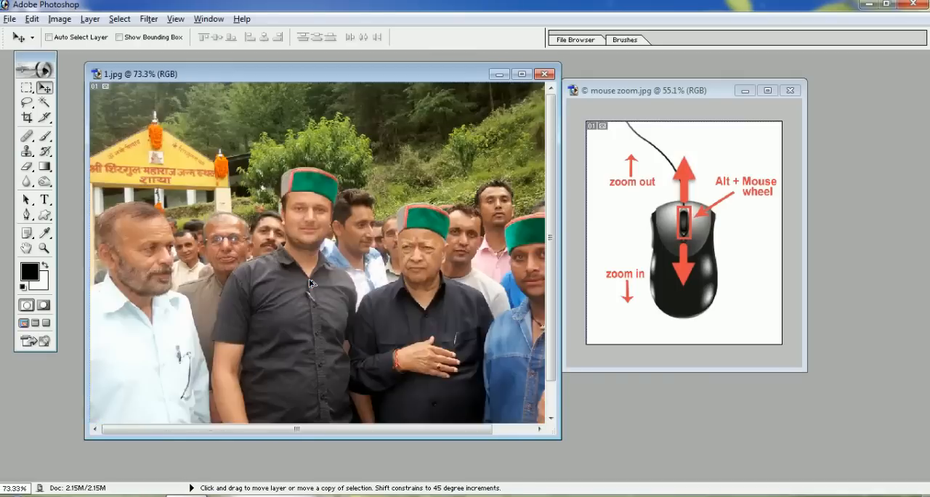
pyautogui.scroll(1, 310, 282)
pyautogui.scroll(-3, 313, 282)
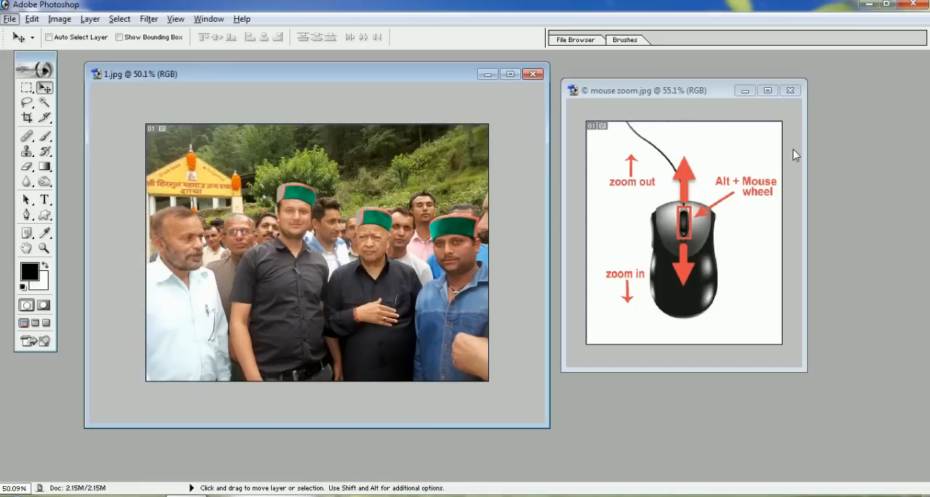
pyautogui.click(791, 91)
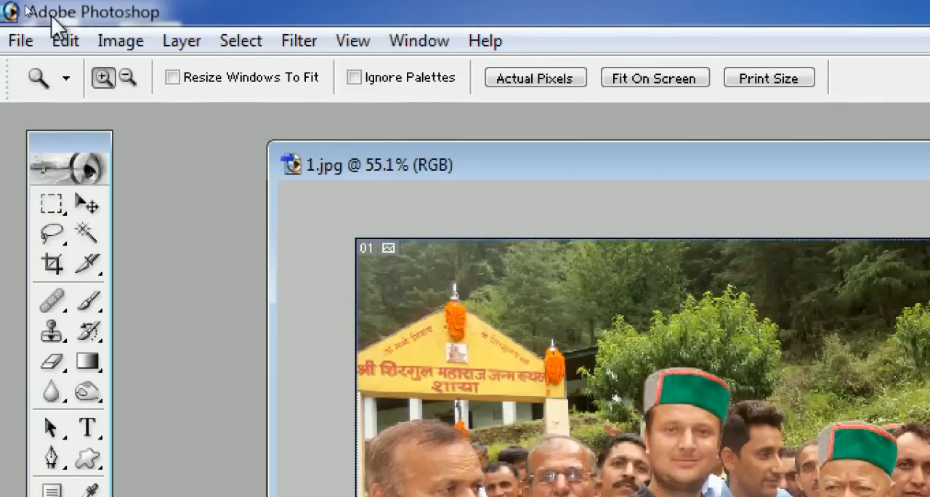
# Draw a selection over the middle of the photo with the Rectangular Marquee tool and deselect it
pyautogui.click(52, 205)
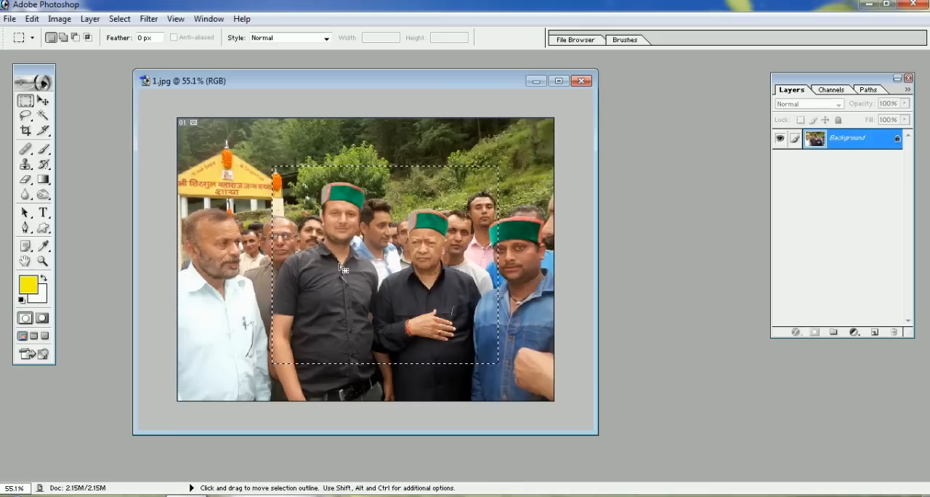
pyautogui.rightClick(341, 192)
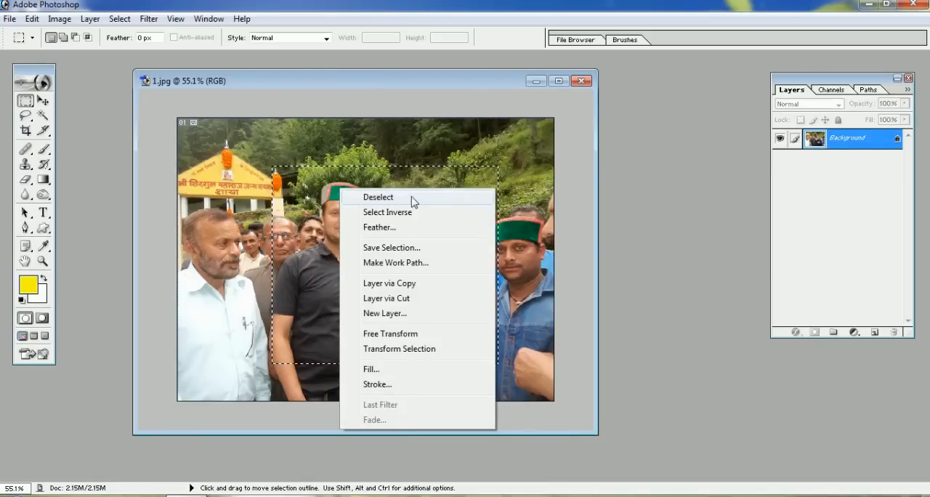
pyautogui.click(417, 200)
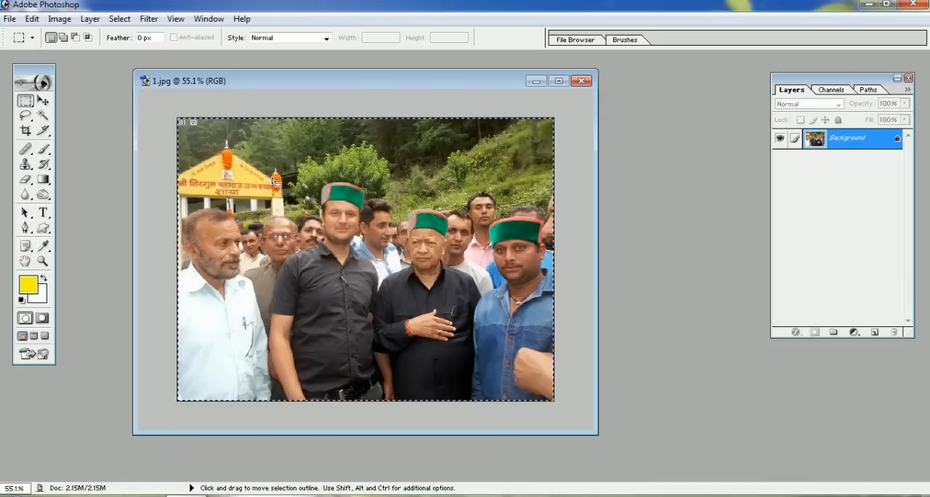
# Maximize the image 1 window and deselect the selection around the whole photo
pyautogui.doubleClick(290, 82)
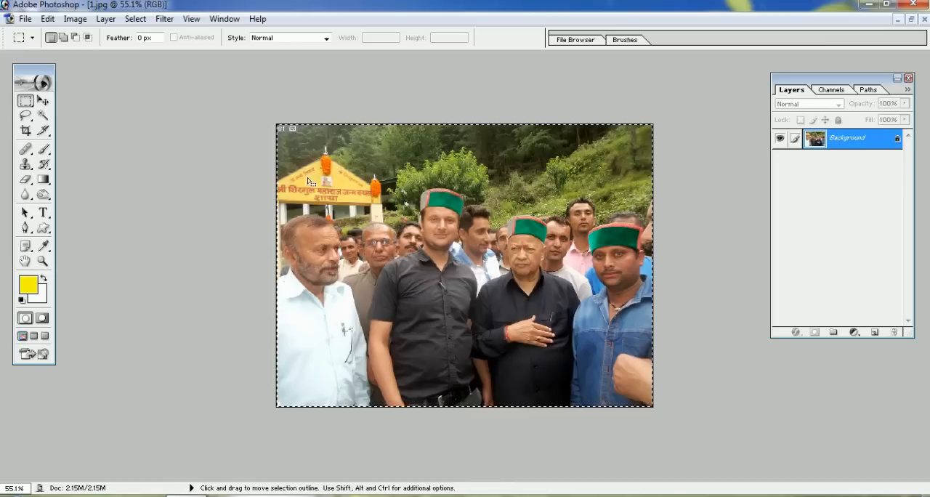
pyautogui.hotkey('ctrl', '+')
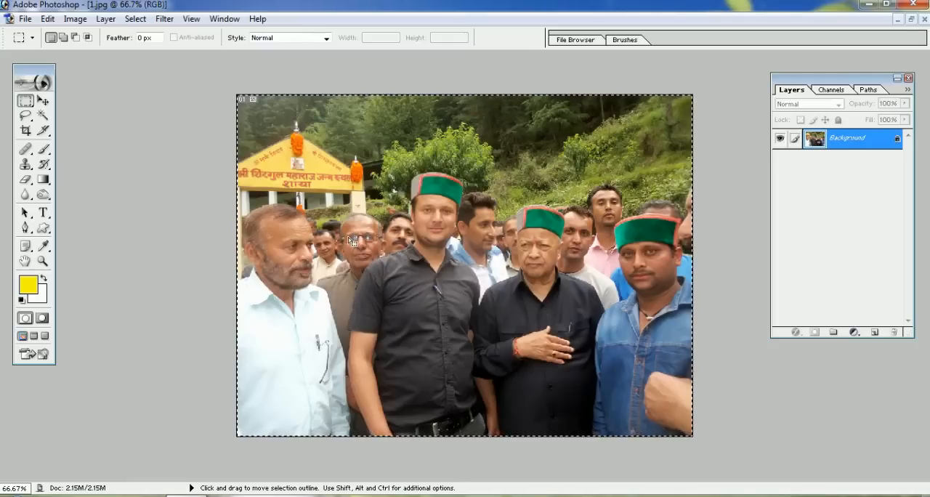
pyautogui.rightClick(347, 221)
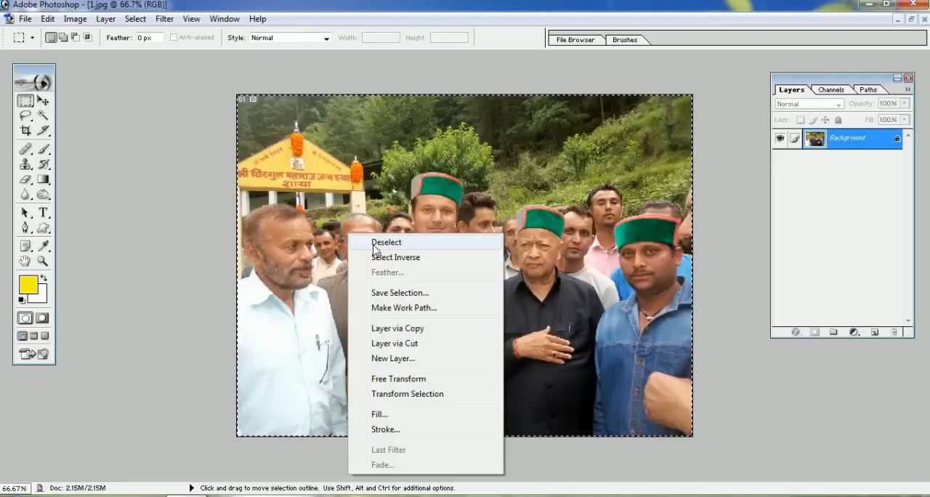
pyautogui.click(375, 244)
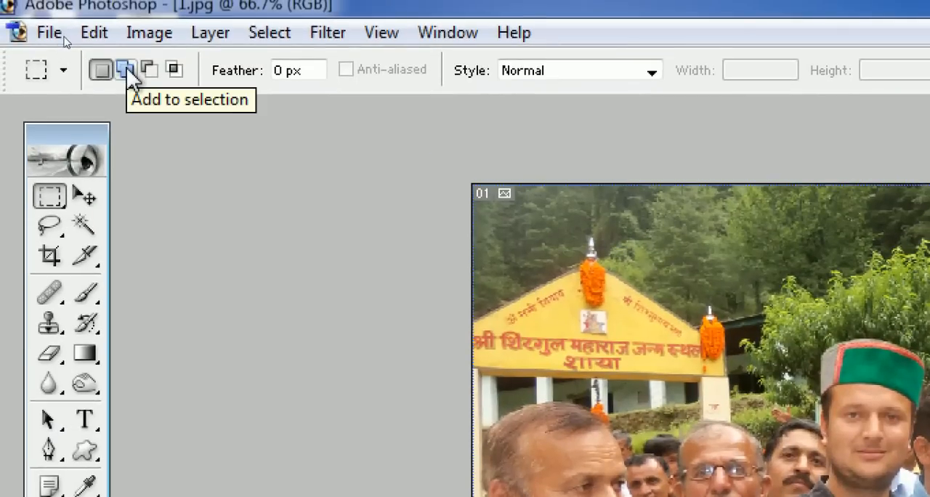
# In Add to Selection mode, marquee the black-shirted man in the centre and extend the selection right over the older man beside him
pyautogui.click(128, 70)
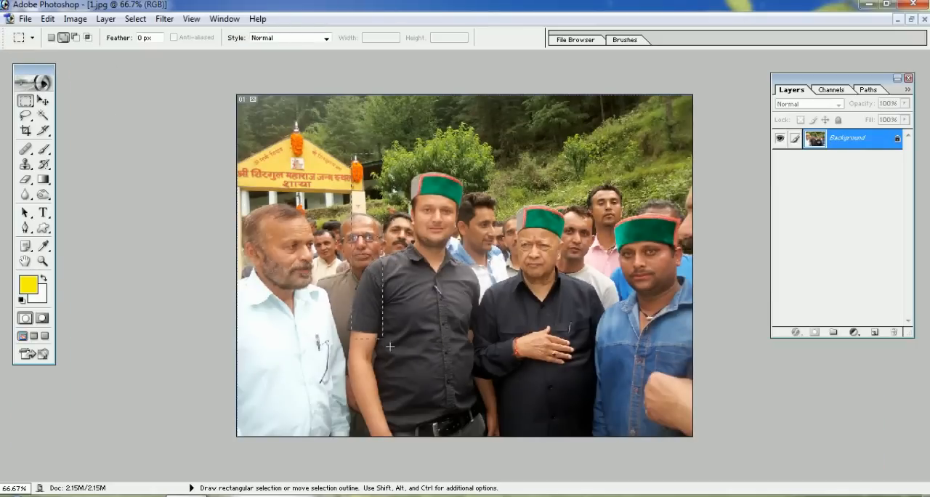
pyautogui.moveTo(487, 397); pyautogui.dragTo(488, 397)
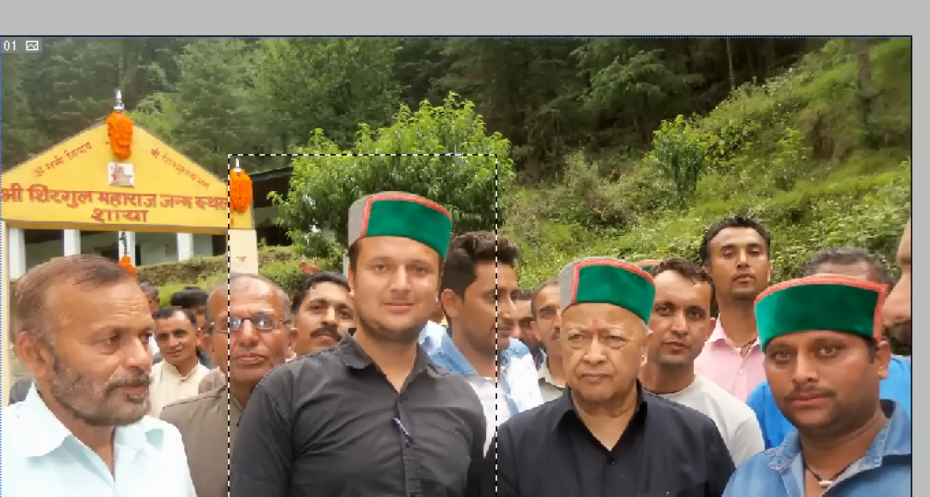
pyautogui.click(479, 156)
pyautogui.moveTo(670, 273); pyautogui.dragTo(762, 449)
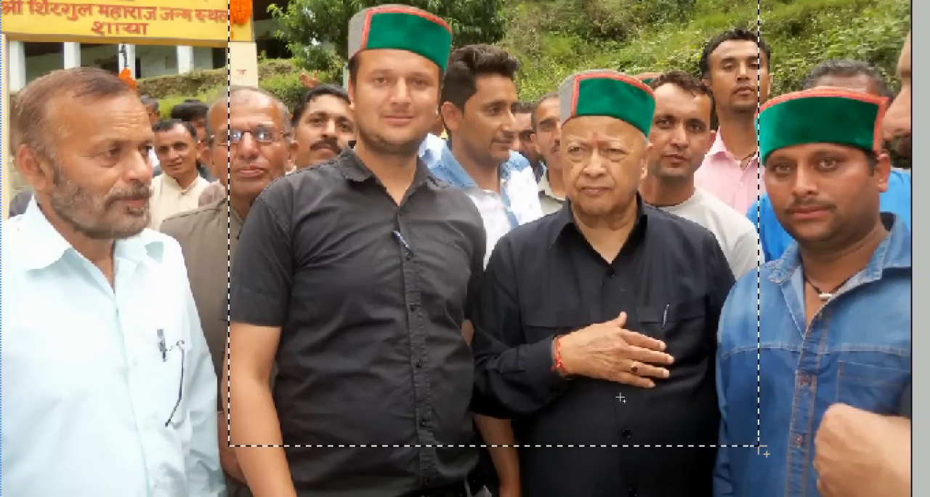
pyautogui.hotkey('ctrl', '-')
pyautogui.hotkey('ctrl', '-')
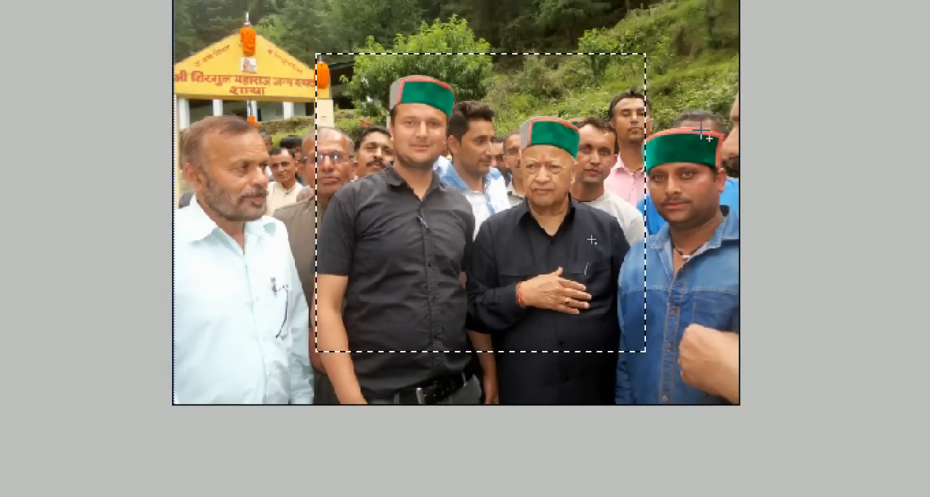
# Add rectangles that extend the selection to the photo's right and left edges and up towards its top edge
pyautogui.scroll(3, 523, 116)
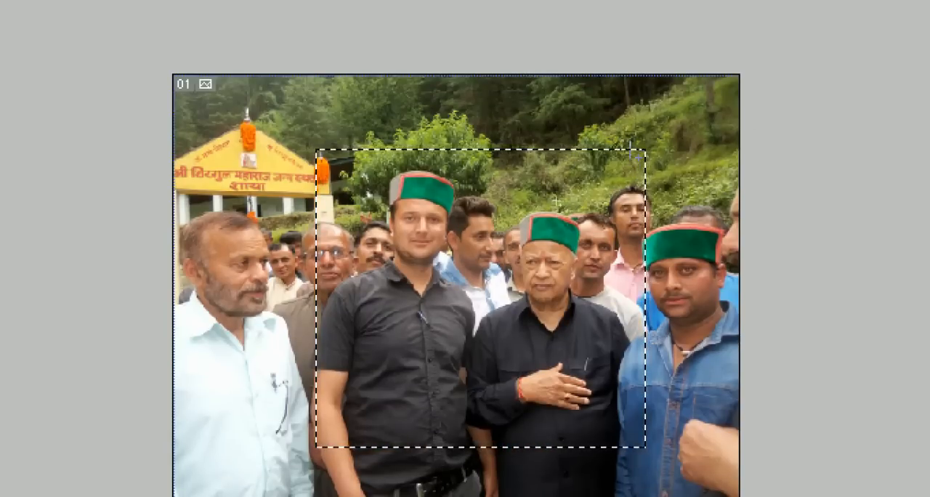
pyautogui.moveTo(751, 337); pyautogui.dragTo(754, 439)
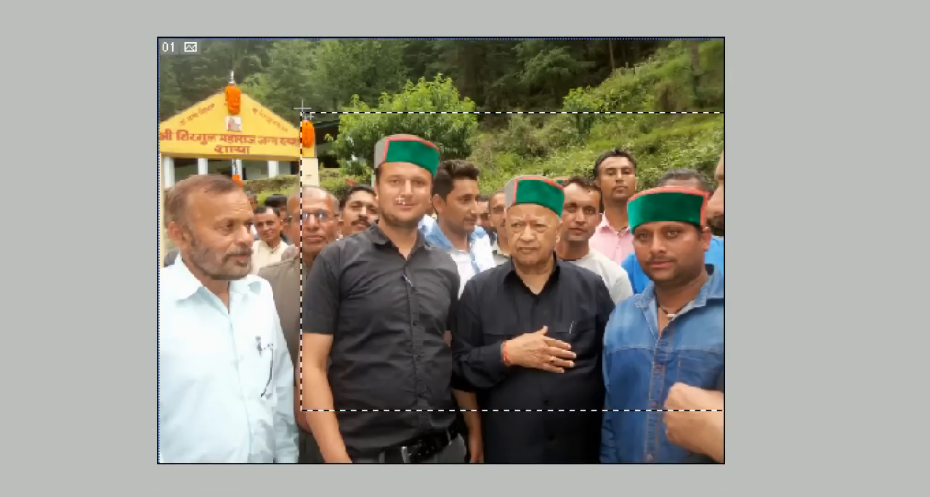
pyautogui.moveTo(303, 113); pyautogui.dragTo(173, 282)
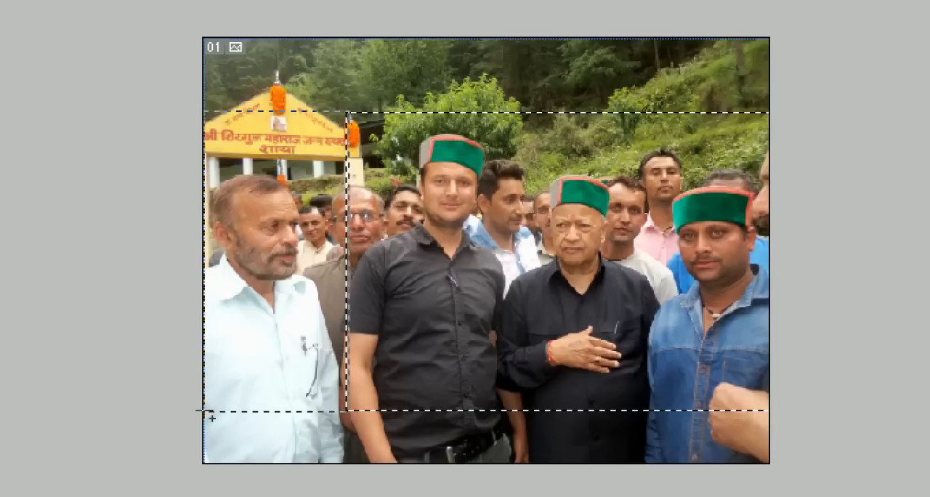
pyautogui.moveTo(207, 410); pyautogui.dragTo(207, 410)
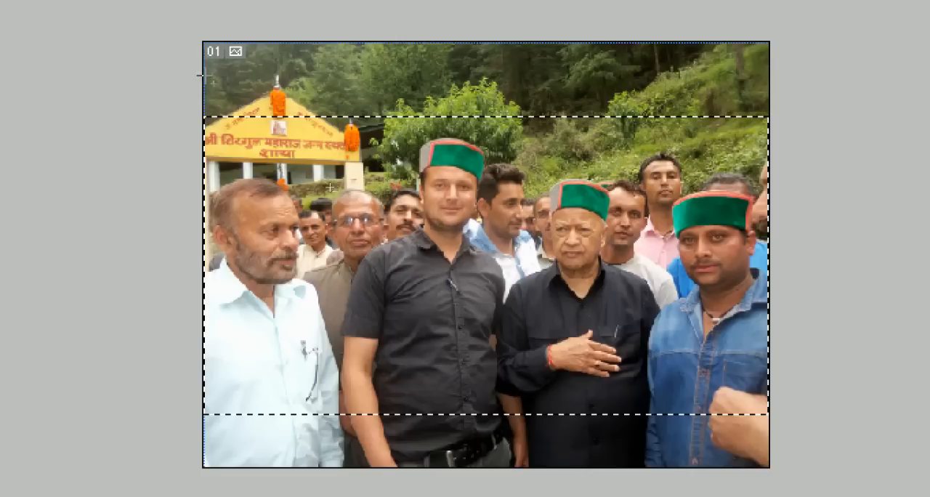
pyautogui.moveTo(305, 149); pyautogui.dragTo(772, 120)
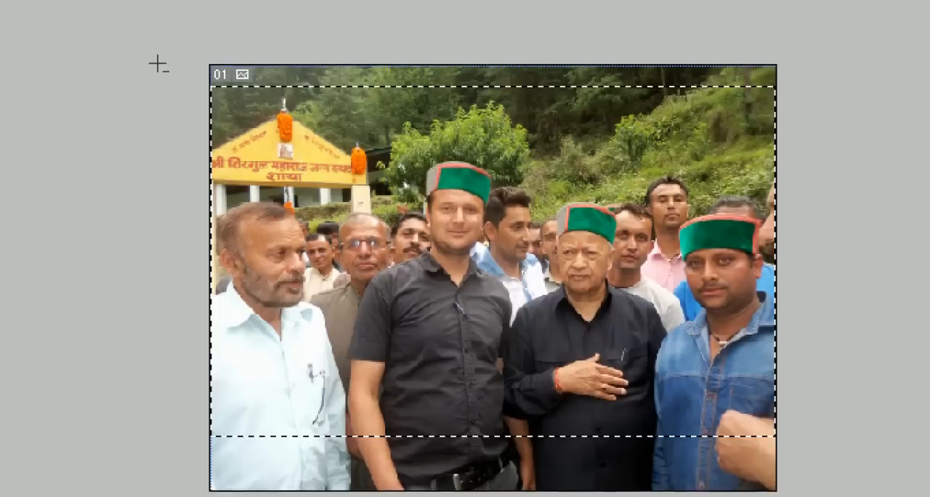
# In Subtract from Selection mode, remove the strip over the man at the photo's far left from the selection
pyautogui.scroll(1, 157, 63)
pyautogui.click(157, 69)
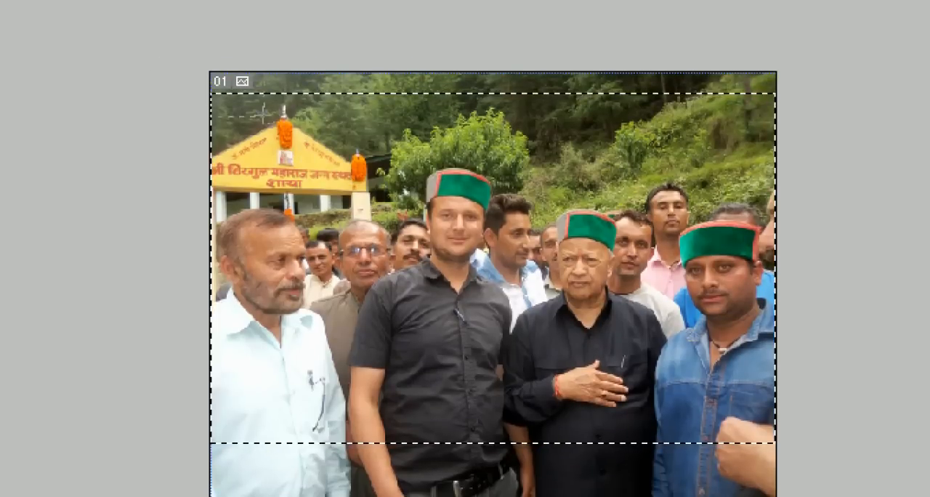
pyautogui.moveTo(294, 236); pyautogui.dragTo(312, 414)
pyautogui.moveTo(344, 383); pyautogui.dragTo(347, 382)
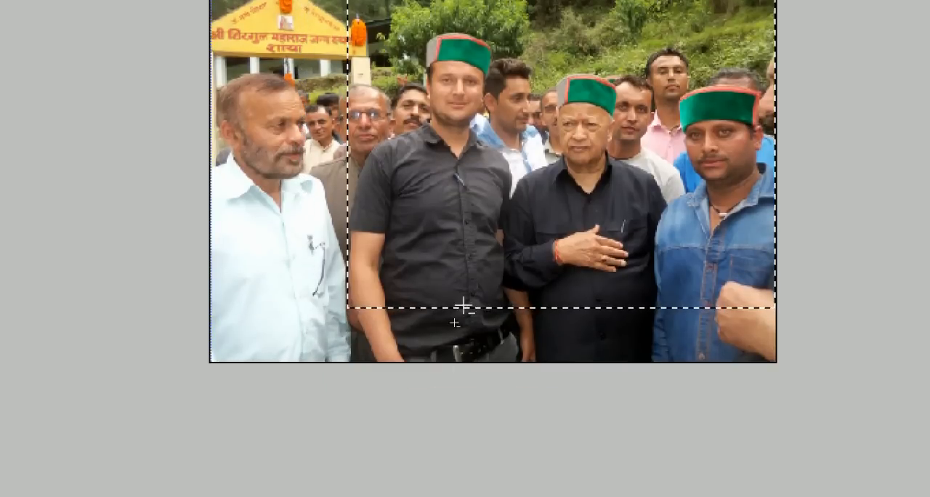
# Subtract the strip over the man in denim at the photo's right side and a band along the top from the selection
pyautogui.scroll(3, 454, 190)
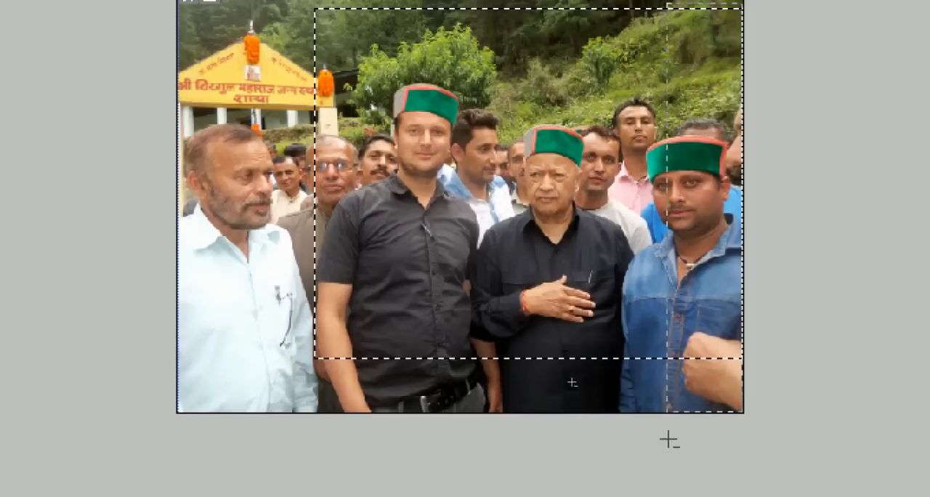
pyautogui.moveTo(656, 376)
pyautogui.mouseDown()
pyautogui.moveTo(623, 376)
pyautogui.moveTo(644, 376)
pyautogui.mouseUp()
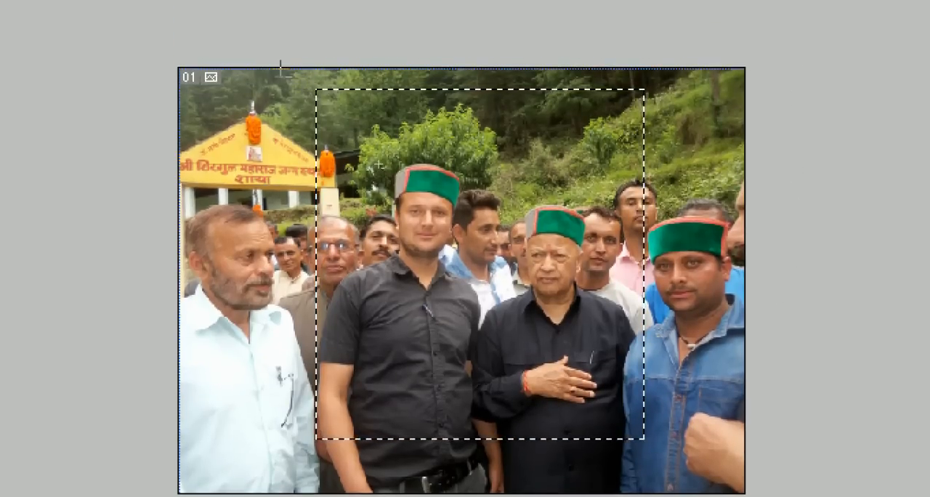
pyautogui.moveTo(616, 154); pyautogui.dragTo(626, 137)
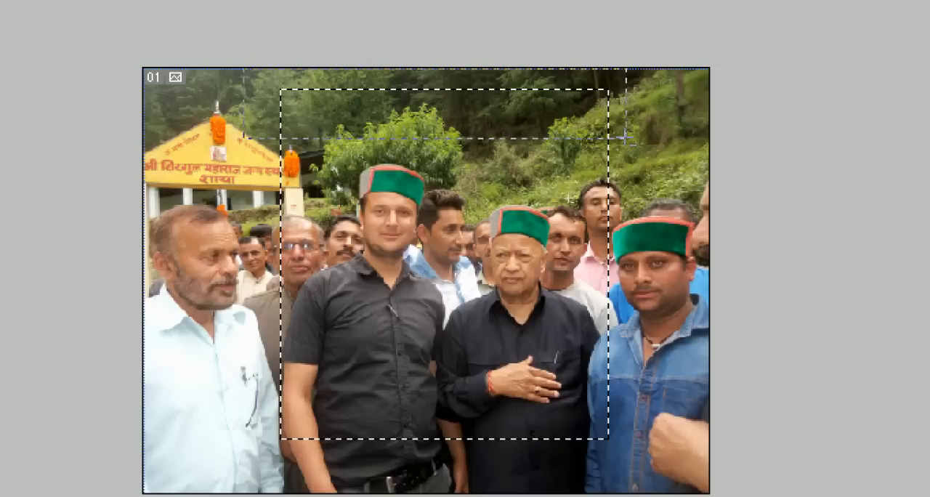
pyautogui.scroll(-1, 575, 451)
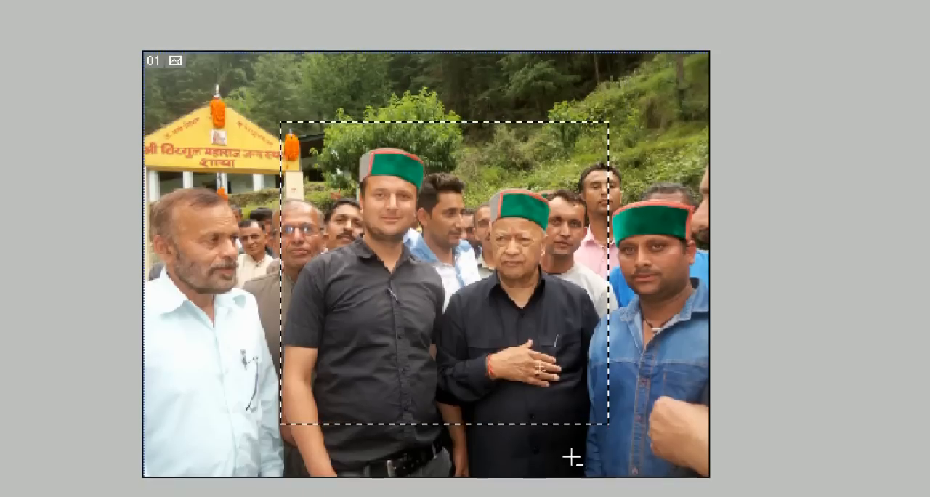
# Clear the current selection and marquee a new rectangle around the two black-shirted men in the centre of the photo
pyautogui.hotkey('ctrl', 'd')
pyautogui.scroll(-1, 495, 254)
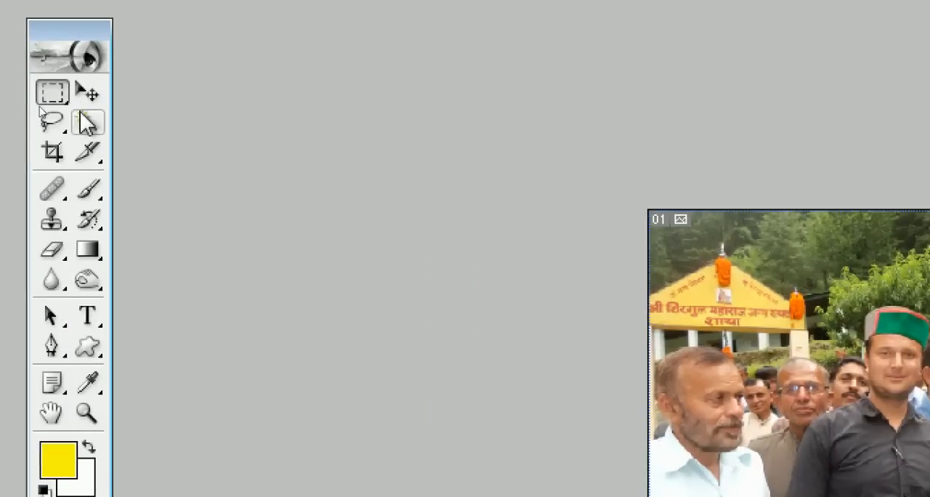
pyautogui.click(43, 102)
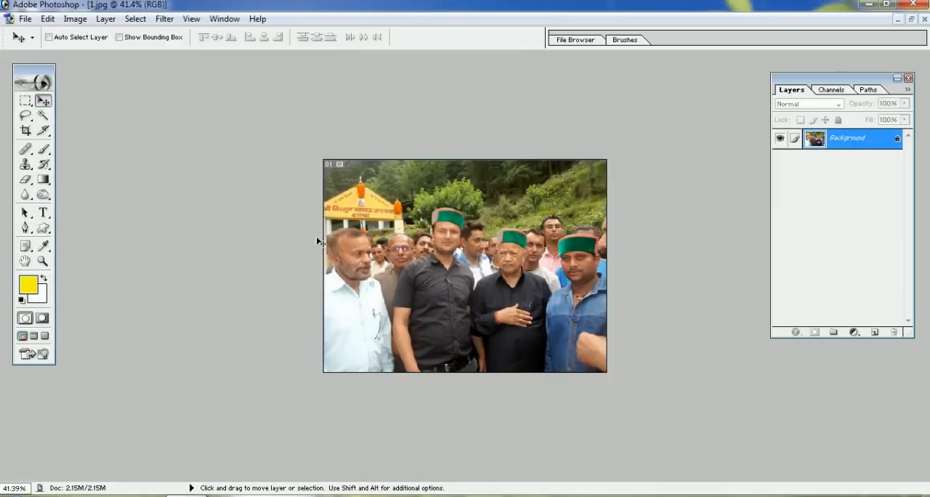
pyautogui.click(26, 103)
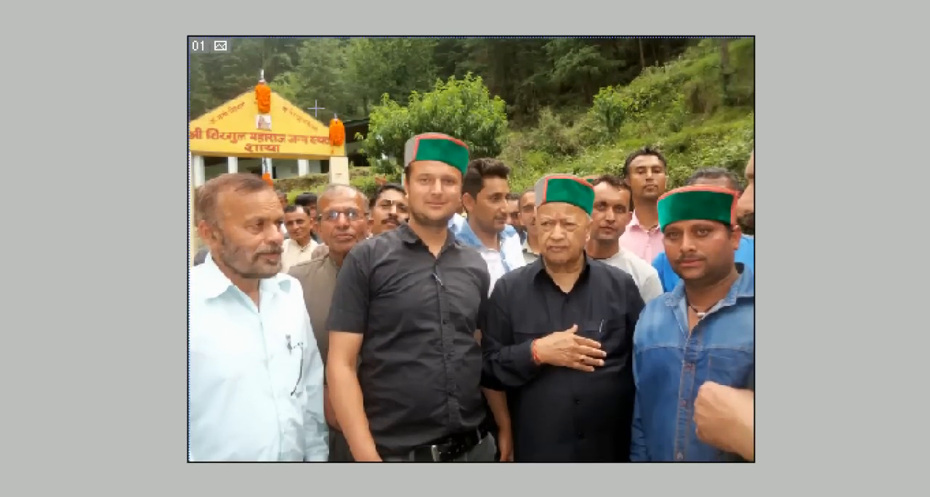
pyautogui.moveTo(314, 110); pyautogui.dragTo(669, 400)
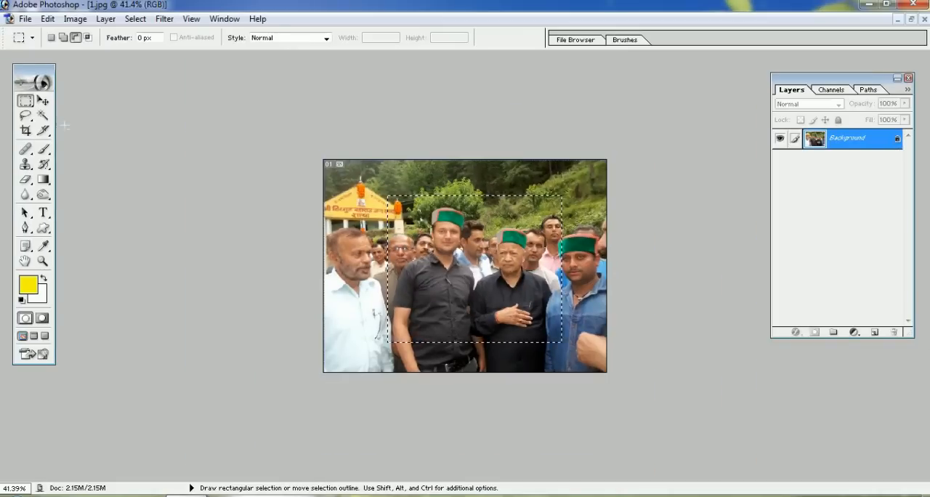
# With the Move tool, shift the selected part of the photo down and left, and return it to about its starting place
pyautogui.click(43, 101)
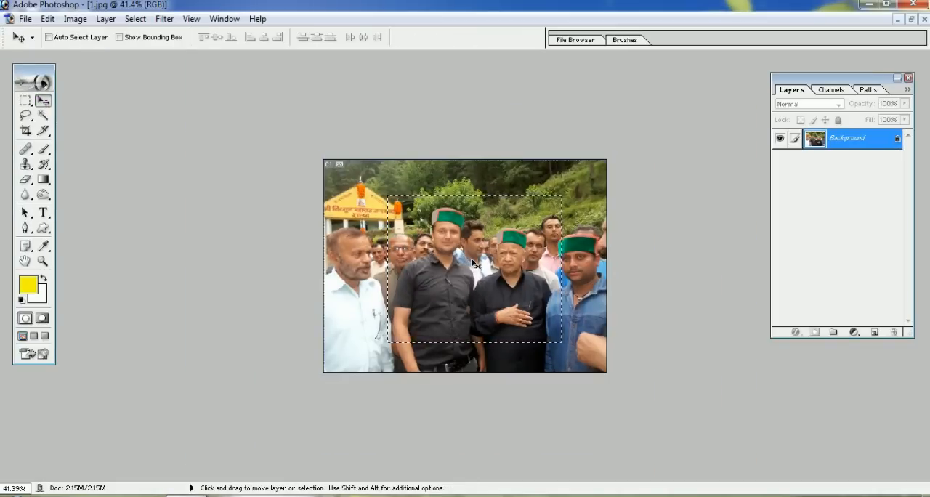
pyautogui.moveTo(474, 265); pyautogui.dragTo(440, 293)
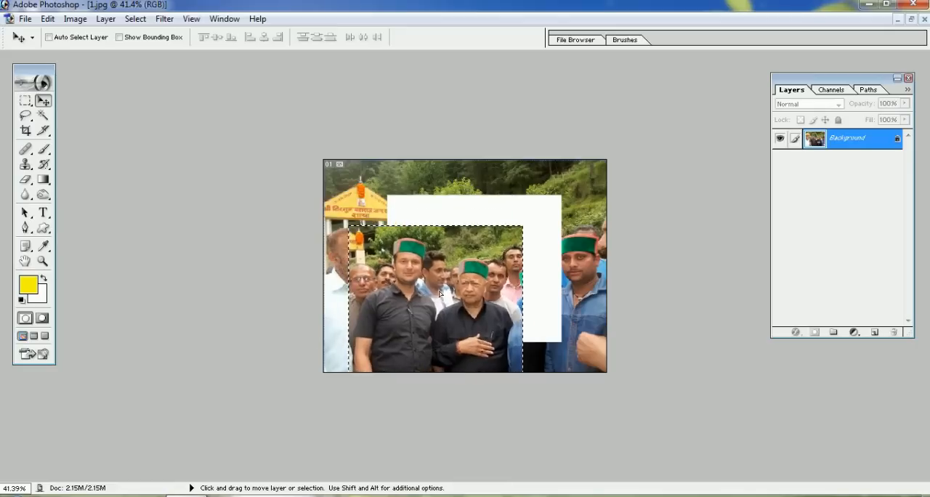
pyautogui.moveTo(499, 279); pyautogui.dragTo(481, 265)
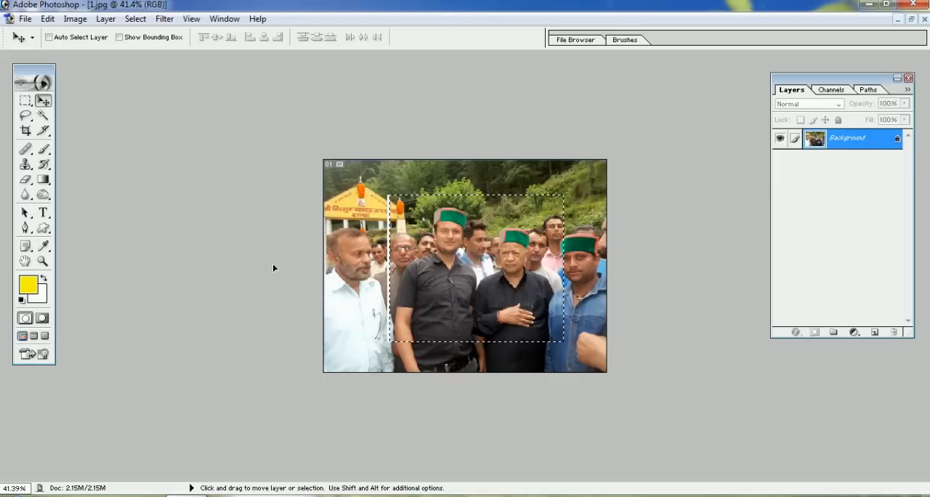
# Restore the photo's document window to a smaller size and open image 2 from the photos folder
pyautogui.click(911, 19)
pyautogui.doubleClick(719, 142)
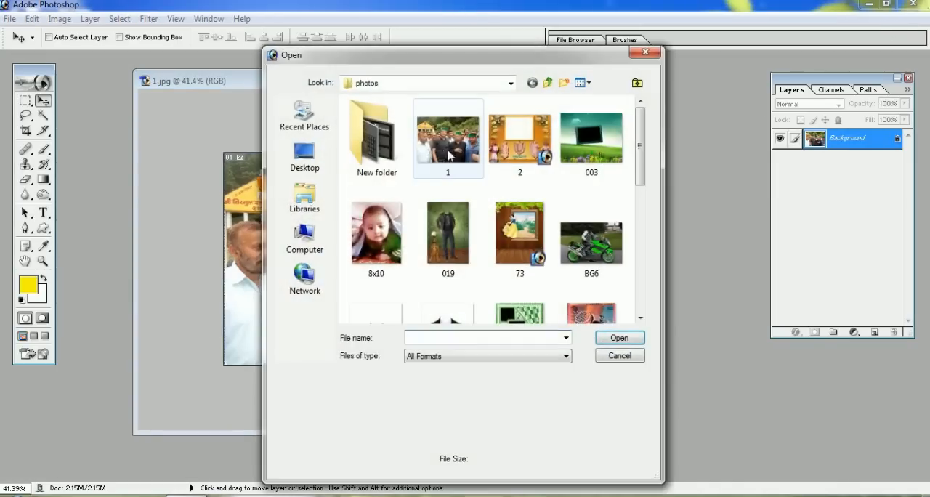
pyautogui.click(514, 138)
pyautogui.click(619, 338)
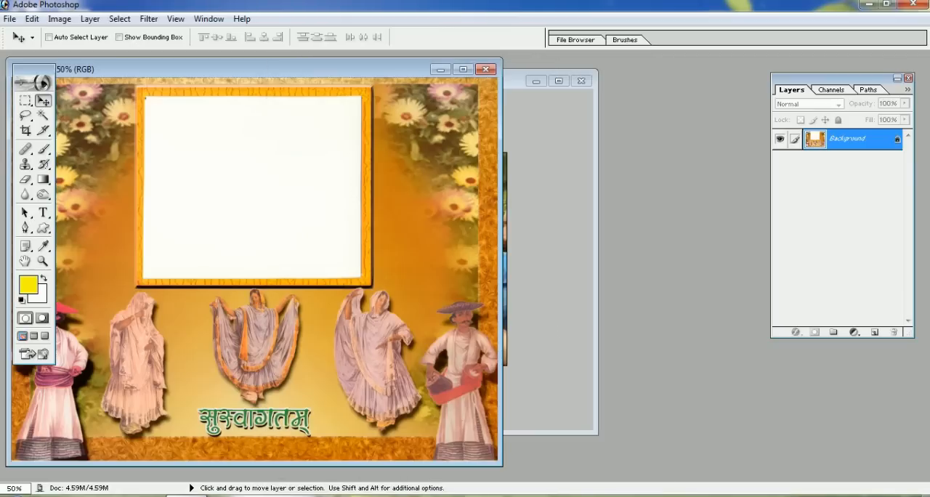
# Place the 1.jpg window beside the frame image and move its selected area into the white frame of 2.psd
pyautogui.click(509, 91)
pyautogui.moveTo(308, 83)
pyautogui.mouseDown()
pyautogui.moveTo(607, 64)
pyautogui.moveTo(623, 86)
pyautogui.moveTo(589, 89)
pyautogui.mouseUp()
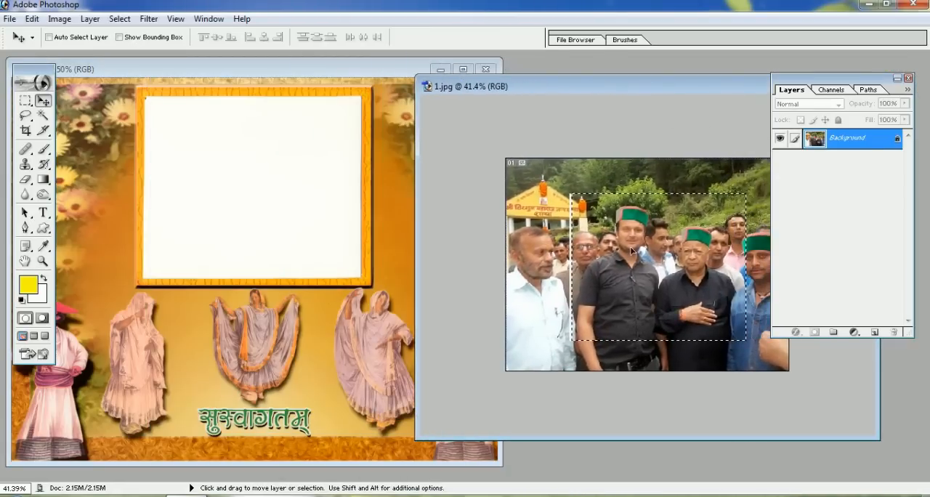
pyautogui.click(666, 265)
pyautogui.moveTo(665, 265); pyautogui.dragTo(270, 170)
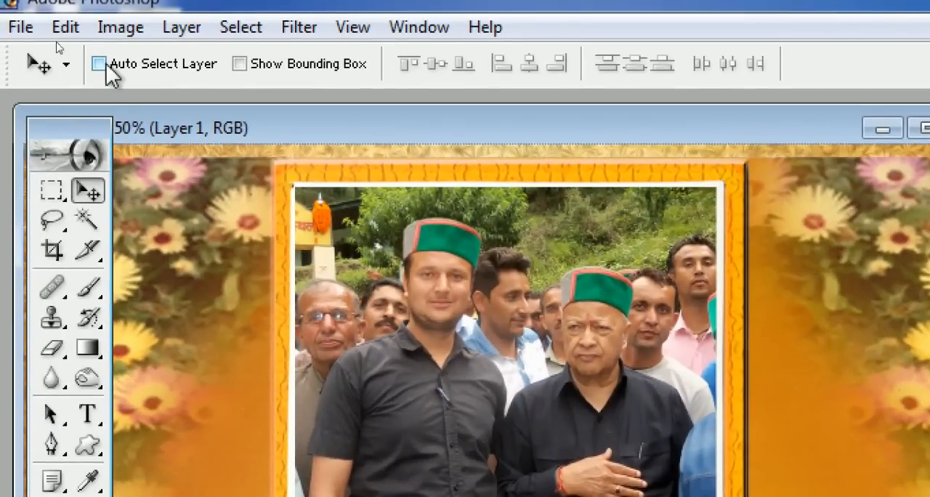
# Set the Rectangular Marquee tool's feather to 10 px
pyautogui.click(52, 191)
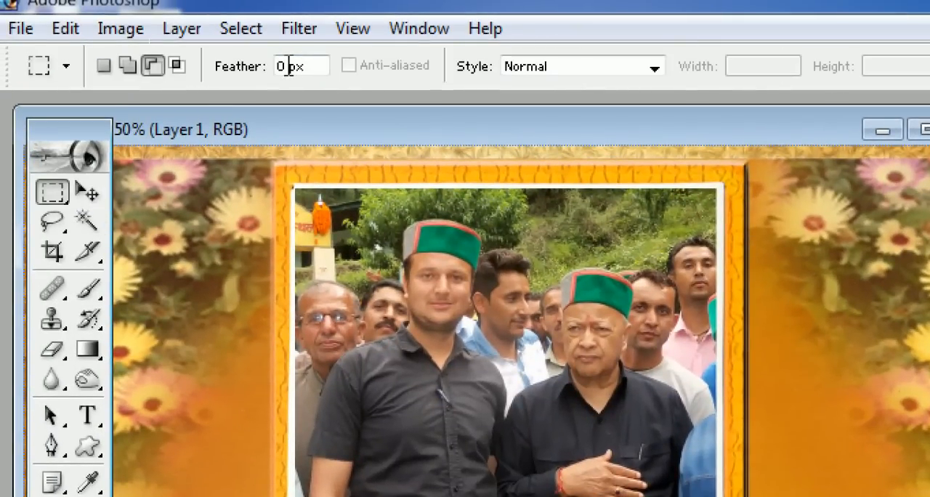
pyautogui.moveTo(279, 66); pyautogui.dragTo(309, 66)
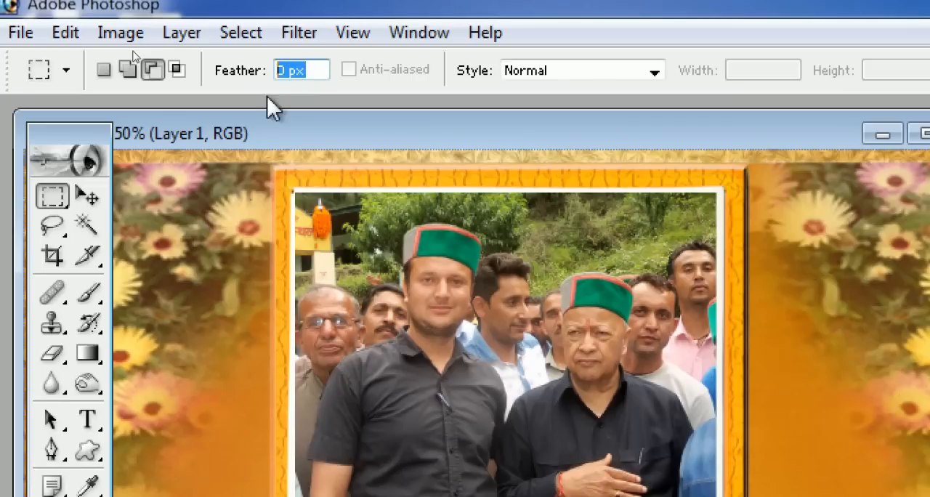
pyautogui.write('10')
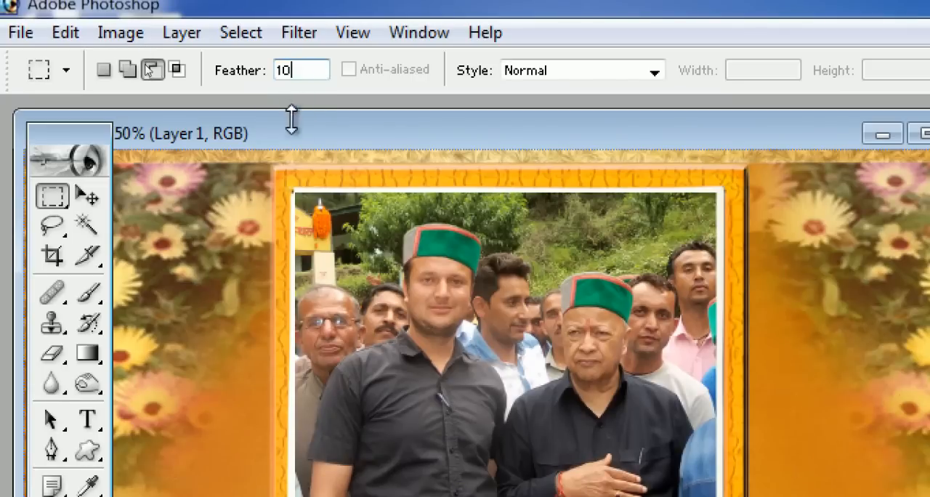
pyautogui.press('Left')
pyautogui.press('Left')
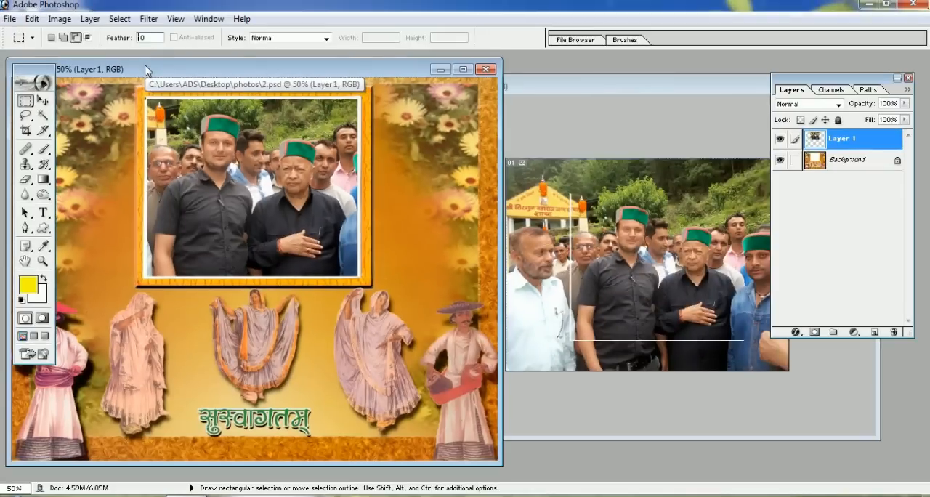
# Marquee the two black-shirted men in 1.jpg with the feathered edge and move that selection into the frame of 2.psd
pyautogui.click(533, 93)
pyautogui.moveTo(533, 93); pyautogui.dragTo(474, 93)
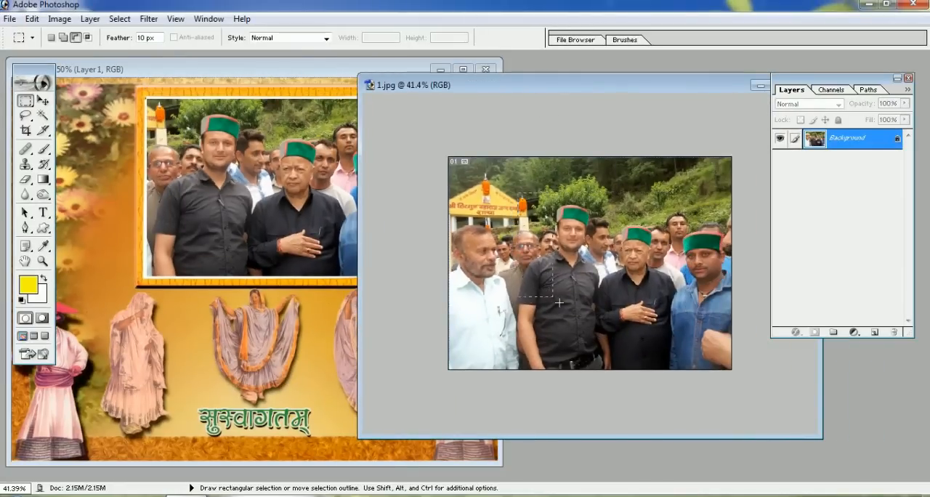
pyautogui.moveTo(672, 334); pyautogui.dragTo(692, 336)
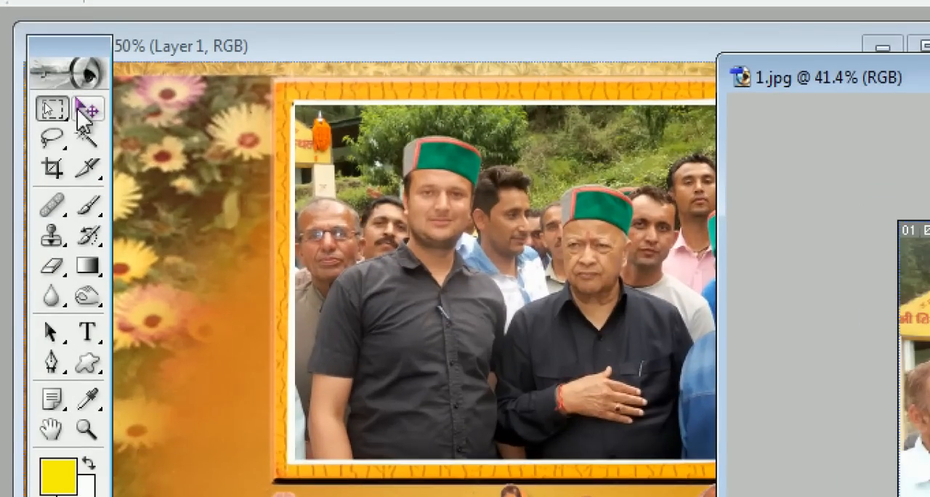
pyautogui.click(88, 111)
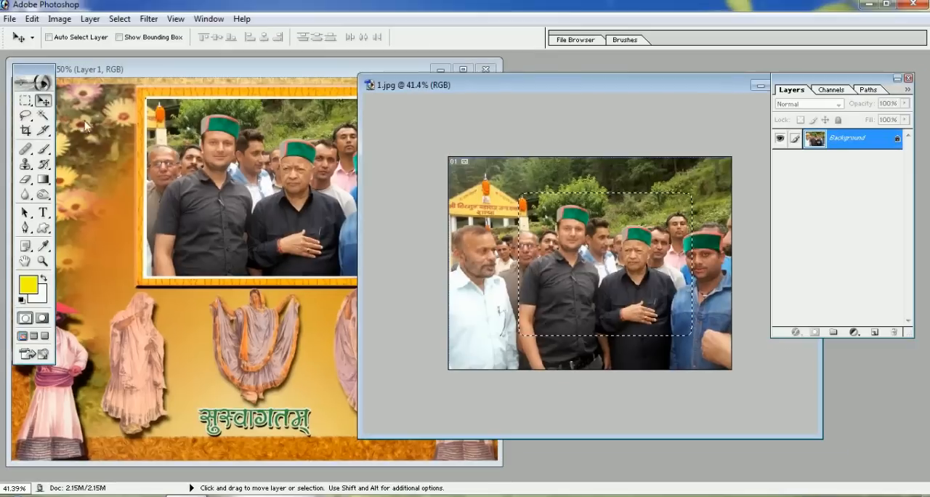
pyautogui.moveTo(603, 276); pyautogui.dragTo(270, 179)
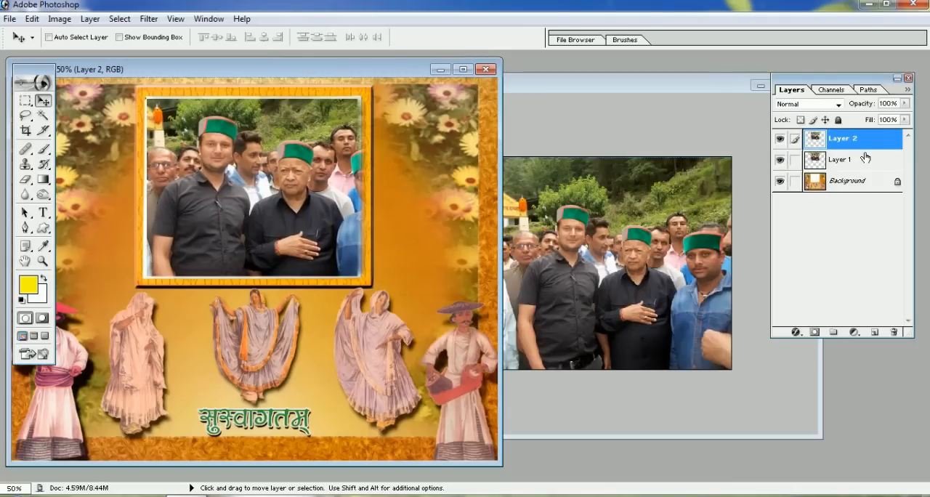
# Toggle Layer 1's visibility in 2.psd to compare the feathered Layer 2 with the hard-edged copy beneath it
pyautogui.click(779, 159)
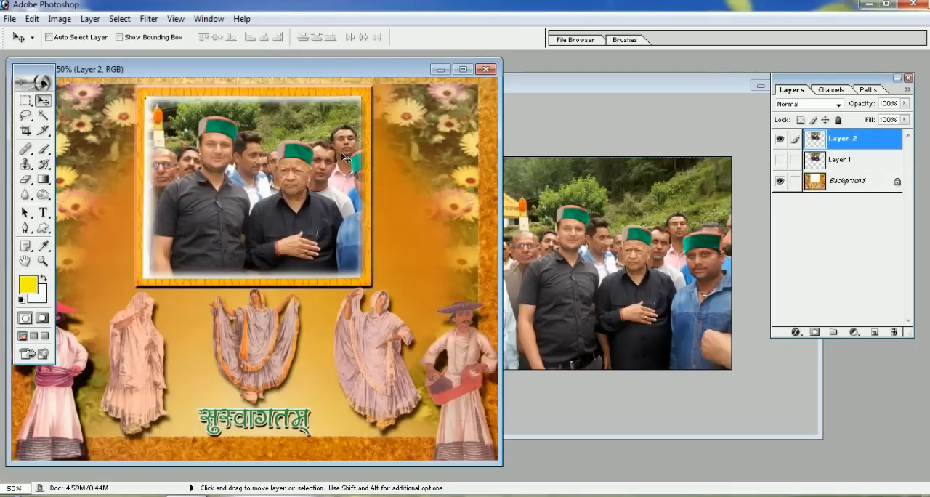
pyautogui.moveTo(283, 167); pyautogui.dragTo(282, 167)
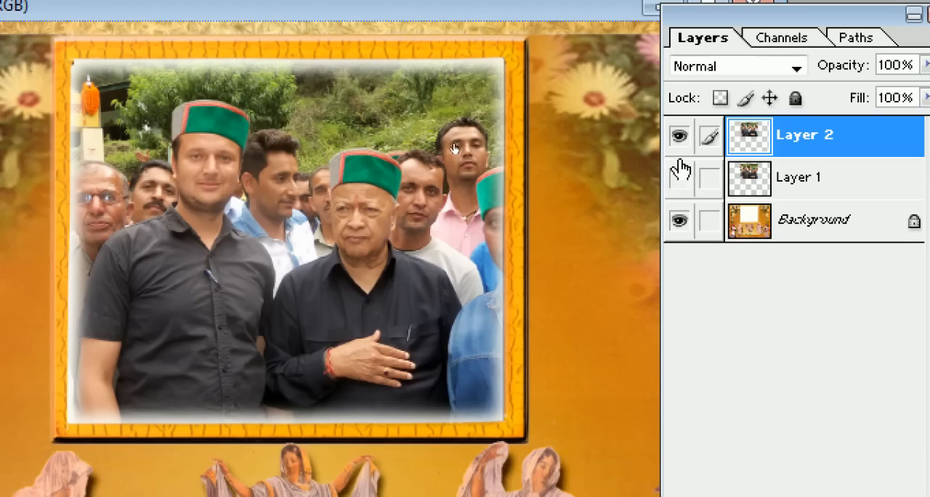
pyautogui.click(678, 178)
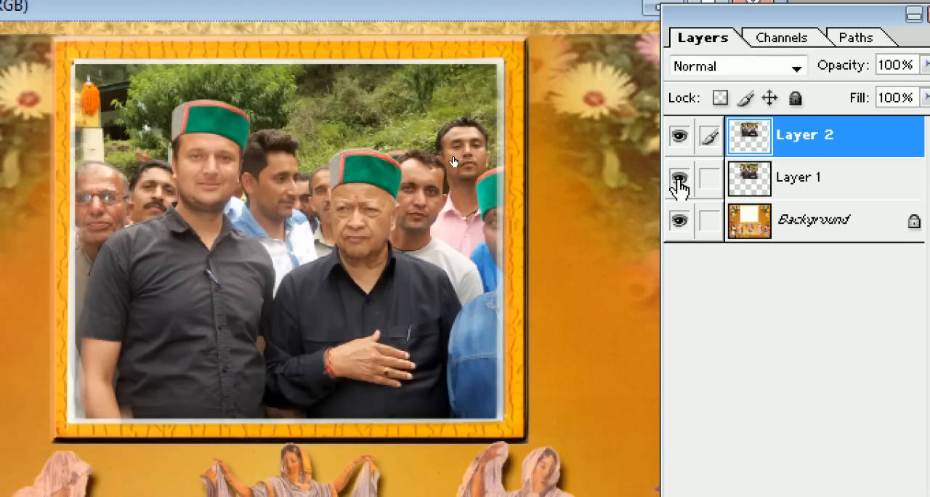
pyautogui.click(679, 179)
pyautogui.click(679, 180)
pyautogui.click(679, 180)
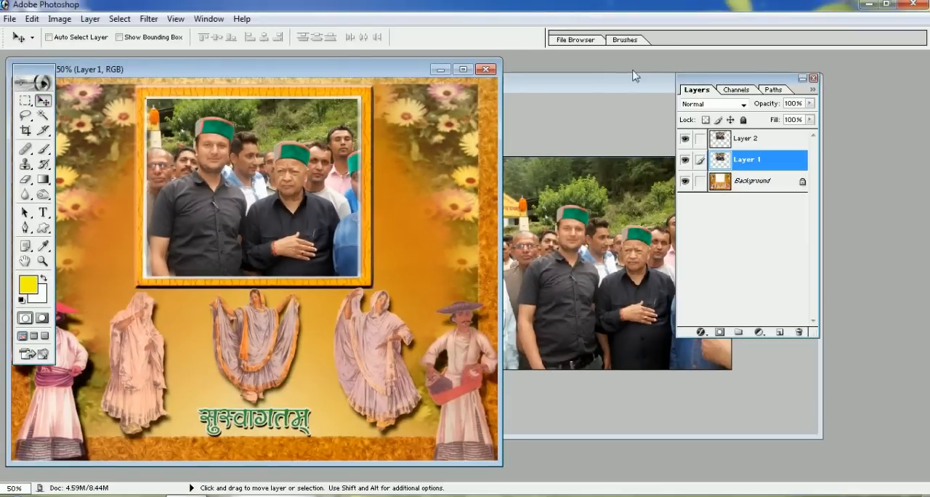
# Place the Layers palette beside the frame, shift Layer 1 slightly up and down, and nudge it back up into position
pyautogui.moveTo(436, 87); pyautogui.dragTo(416, 98)
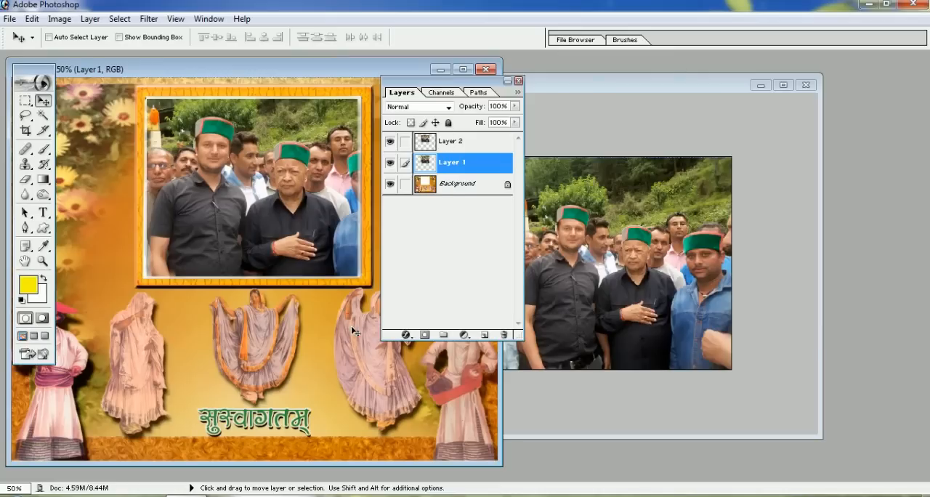
pyautogui.moveTo(333, 325); pyautogui.dragTo(332, 318)
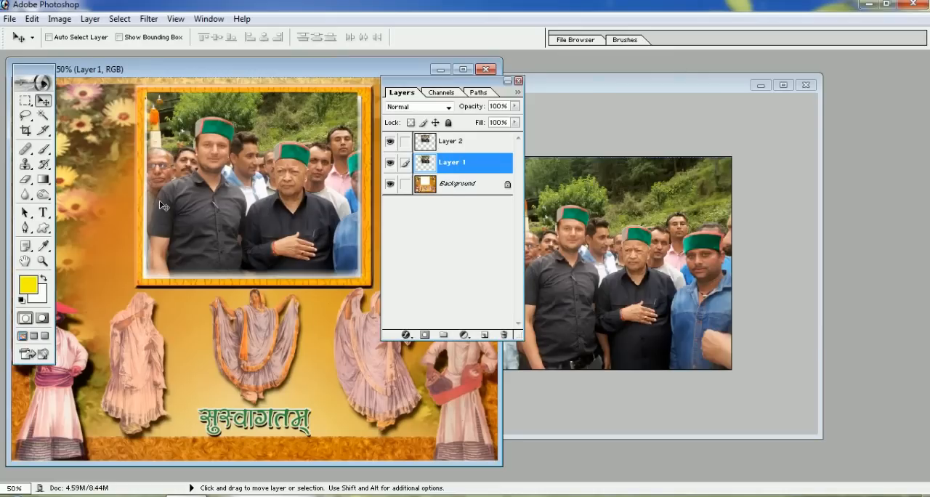
pyautogui.moveTo(245, 175); pyautogui.dragTo(246, 183)
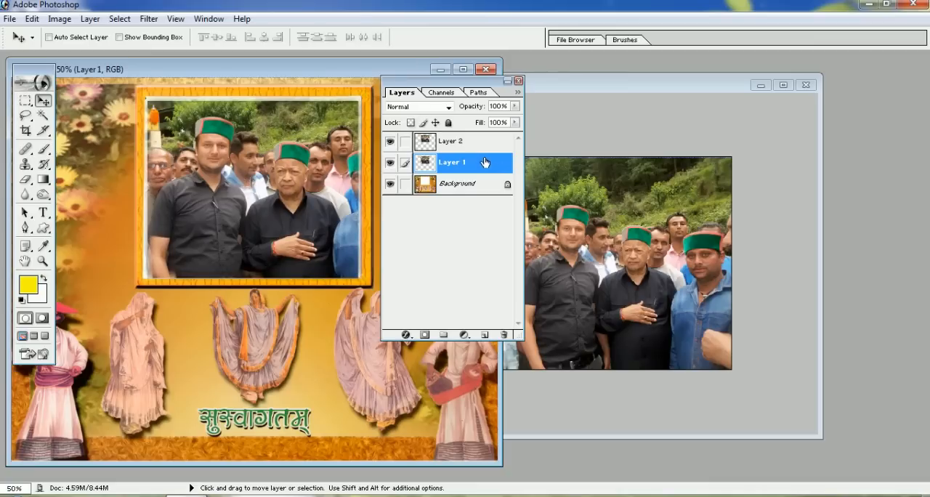
pyautogui.press('Up')
pyautogui.press('Up')
pyautogui.press('Up')
pyautogui.press('Up')
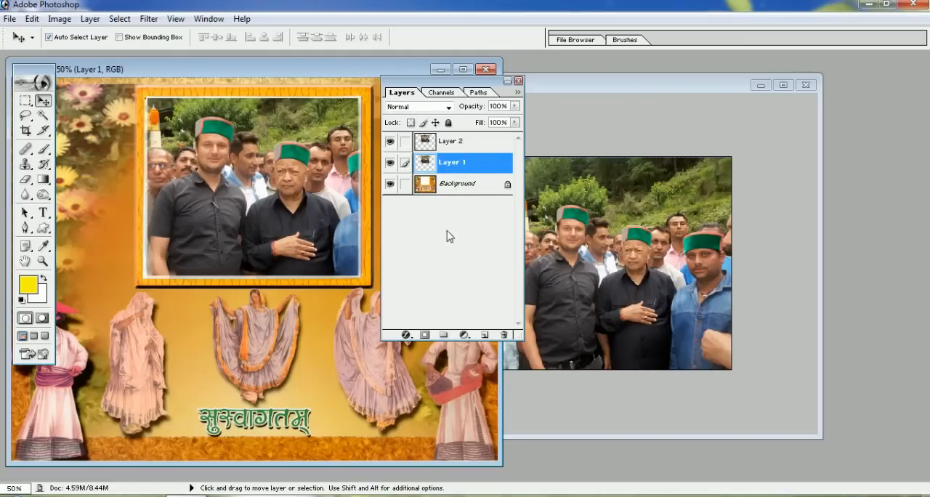
# With Auto Select Layer enabled, alternately activate the Background and Layer 2 by picking the artwork and the framed photo
pyautogui.click(317, 348)
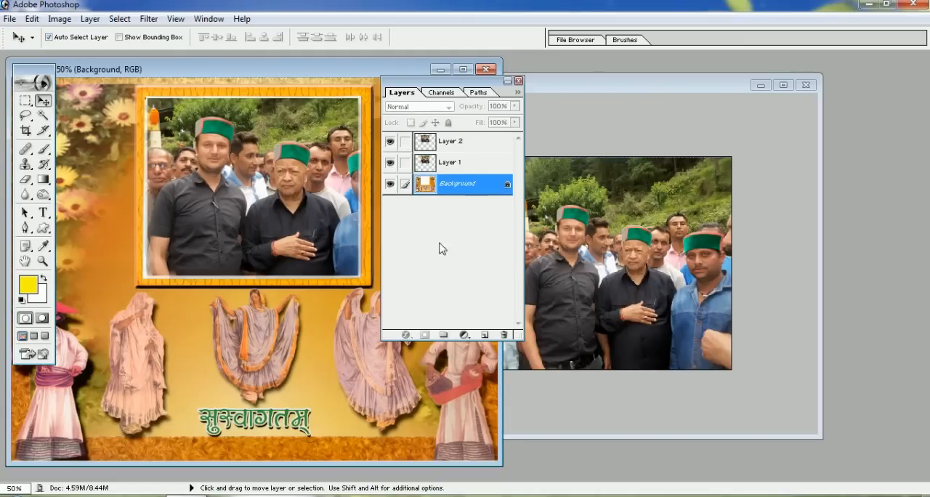
pyautogui.click(280, 181)
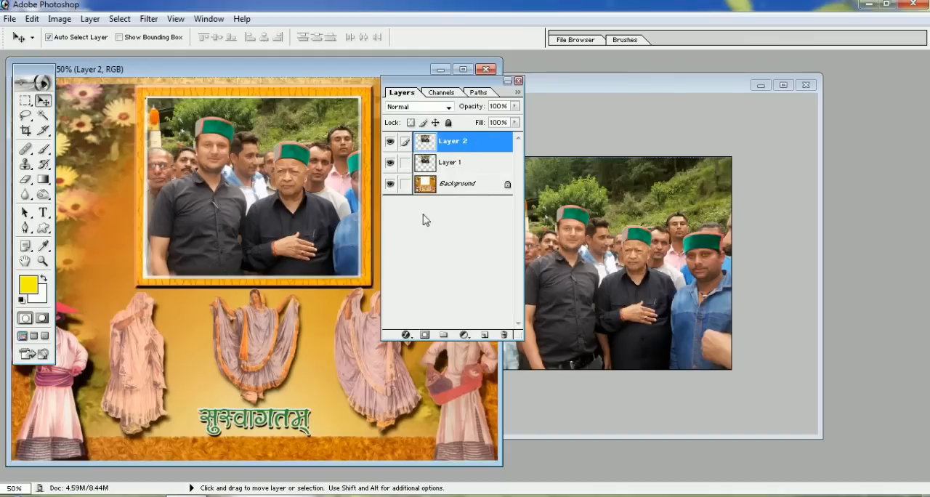
pyautogui.click(345, 347)
pyautogui.click(309, 223)
pyautogui.click(316, 325)
pyautogui.click(274, 227)
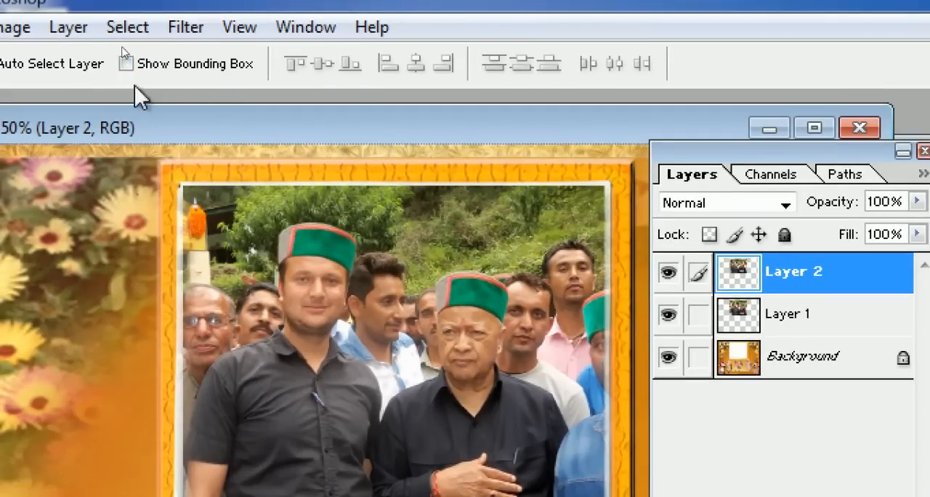
# Enable Show Bounding Box for the Move tool, switching it off and on again to compare
pyautogui.click(126, 64)
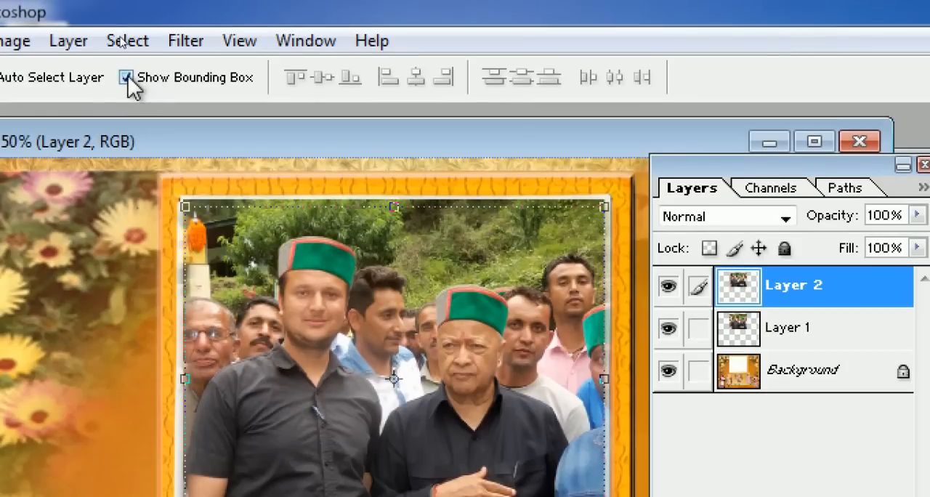
pyautogui.click(127, 63)
pyautogui.click(127, 76)
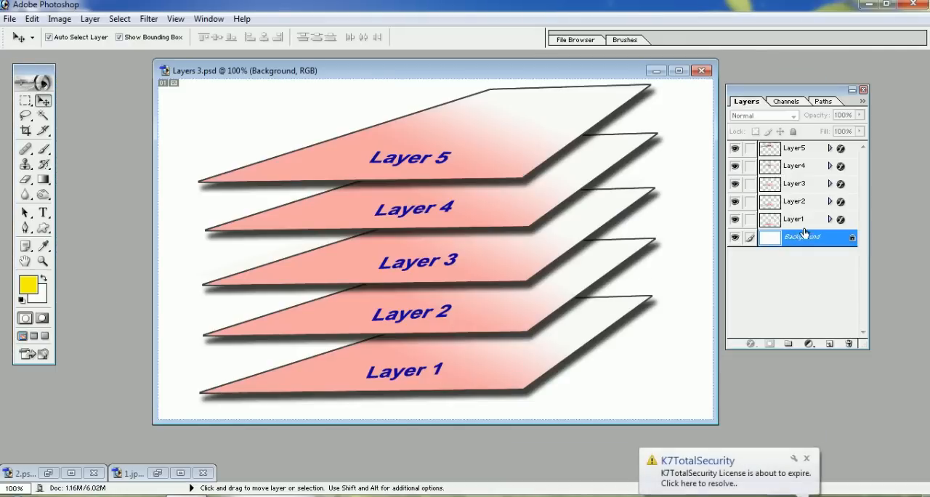
# In Layers 3.psd, activate Layer1, Layer5, Layer4, Layer2 and Layer4 again by picking their sheets on the canvas
pyautogui.click(456, 372)
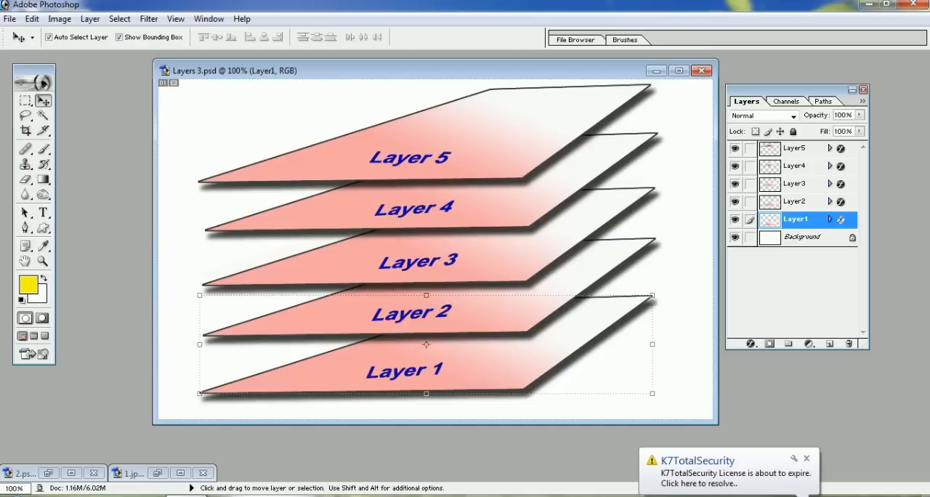
pyautogui.click(508, 141)
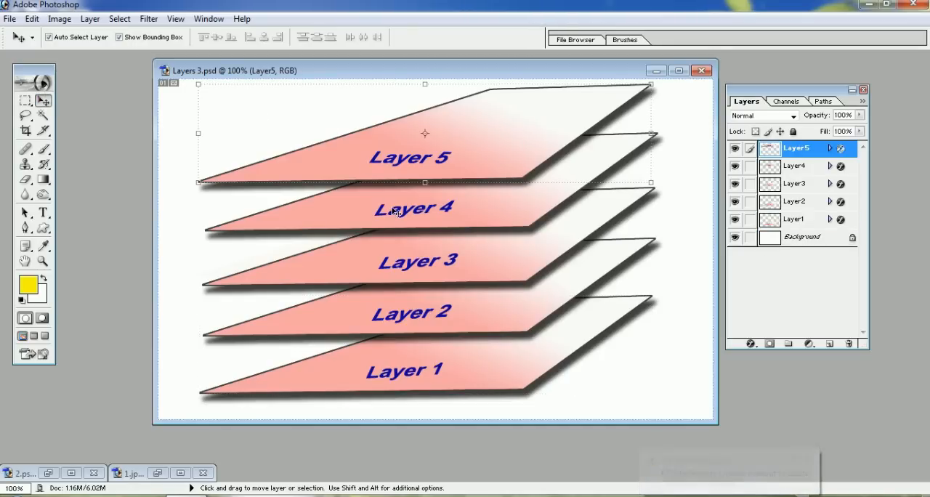
pyautogui.click(426, 214)
pyautogui.click(440, 320)
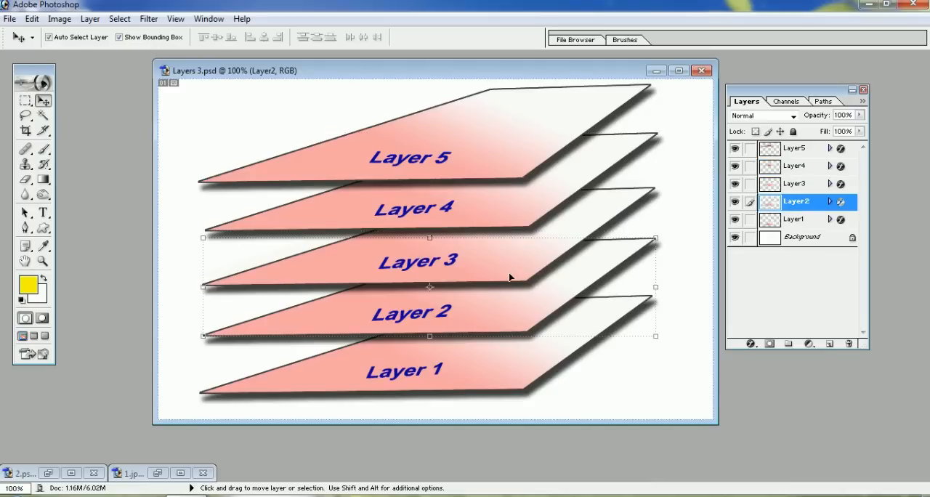
pyautogui.click(509, 206)
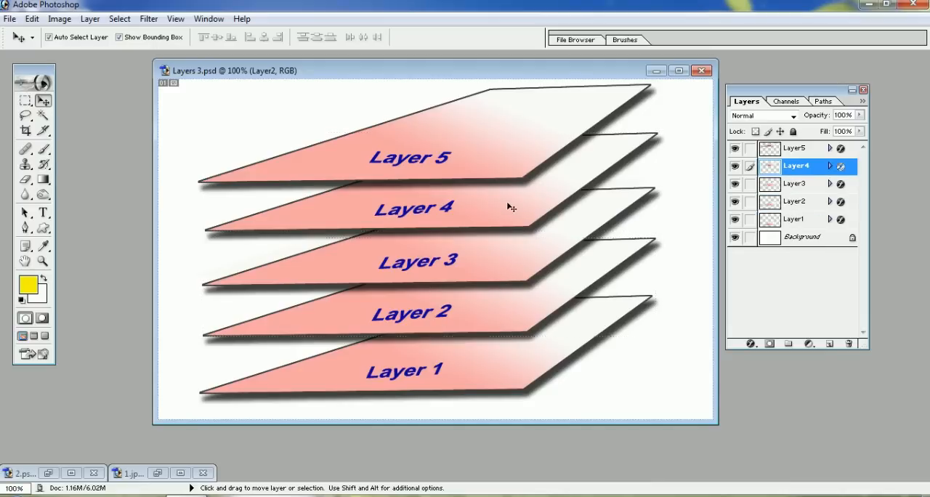
# Spread the sheets apart on the canvas, shifting Layer4 and Layer2 left, Layer3 and Layer1 right, and Layer5 slightly left
pyautogui.click(519, 356)
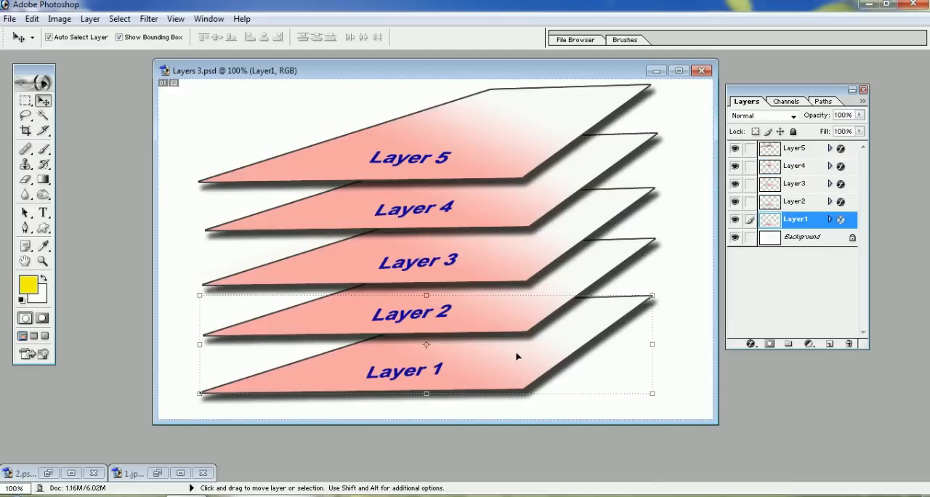
pyautogui.click(498, 203)
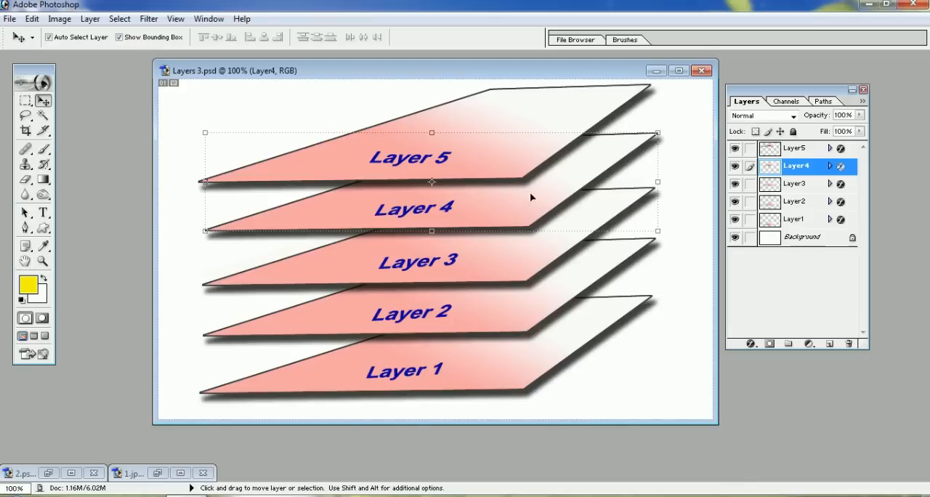
pyautogui.moveTo(526, 202); pyautogui.dragTo(369, 205)
pyautogui.click(497, 284)
pyautogui.moveTo(471, 278); pyautogui.dragTo(590, 263)
pyautogui.moveTo(546, 312); pyautogui.dragTo(466, 318)
pyautogui.moveTo(485, 367); pyautogui.dragTo(549, 376)
pyautogui.moveTo(516, 154); pyautogui.dragTo(484, 147)
pyautogui.moveTo(431, 168); pyautogui.dragTo(445, 177)
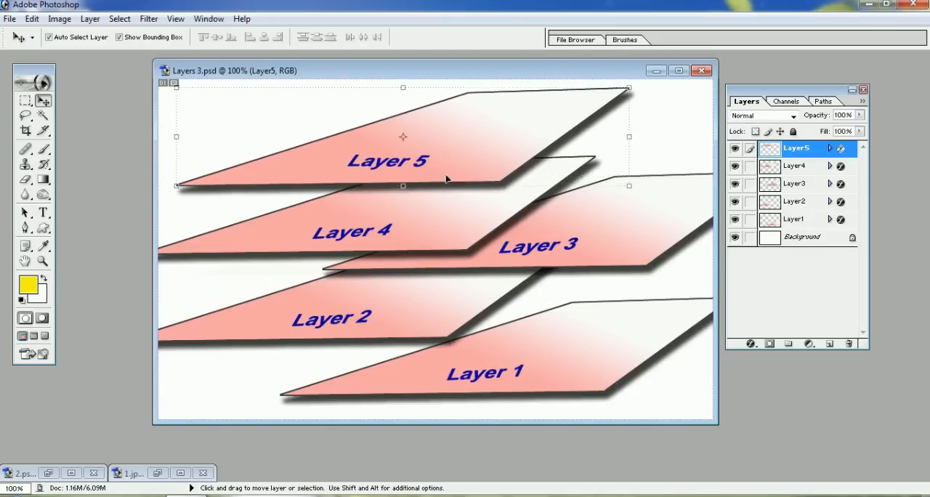
# Gather the Layer4, Layer3, Layer2 and Layer1 sheets into an even stack and move the Layer5 sheet down over the lowest one
pyautogui.moveTo(453, 215); pyautogui.dragTo(479, 189)
pyautogui.moveTo(615, 218); pyautogui.dragTo(467, 213)
pyautogui.moveTo(476, 305); pyautogui.dragTo(522, 270)
pyautogui.moveTo(575, 364); pyautogui.dragTo(500, 317)
pyautogui.moveTo(429, 131); pyautogui.dragTo(426, 327)
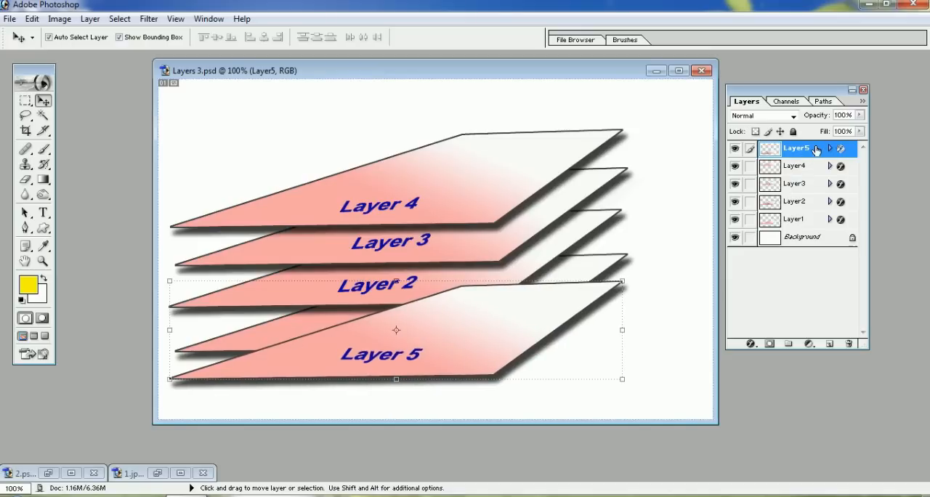
# Reorder Layer5 to just above the Background in the layer order and shift its sheet down below the Layer1 sheet
pyautogui.moveTo(798, 95); pyautogui.dragTo(645, 99)
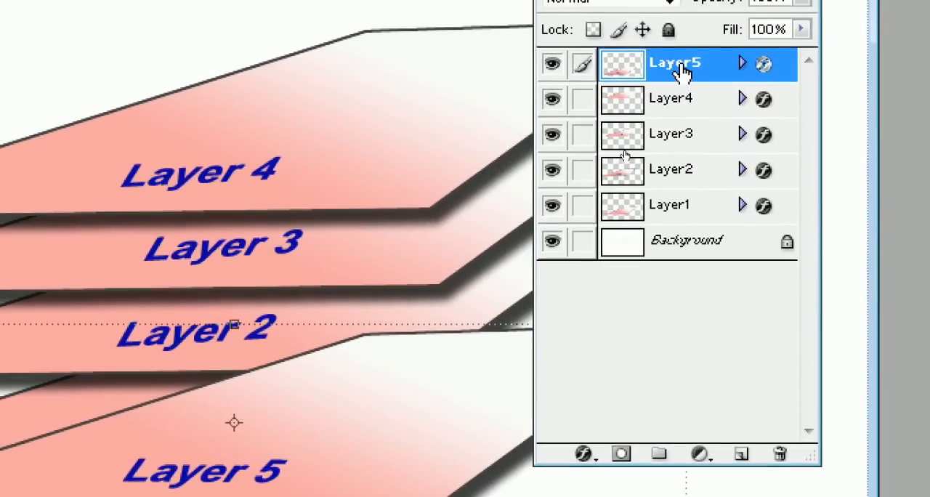
pyautogui.moveTo(682, 71); pyautogui.dragTo(672, 226)
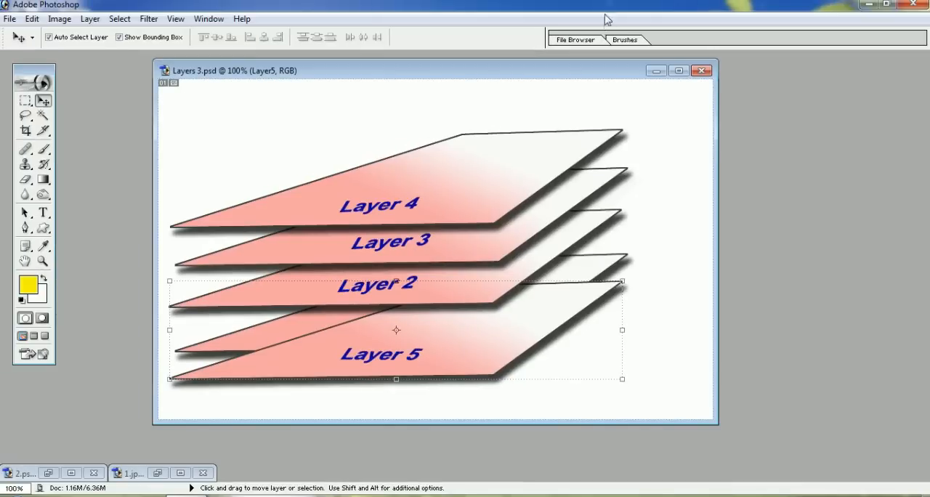
pyautogui.press('F7')
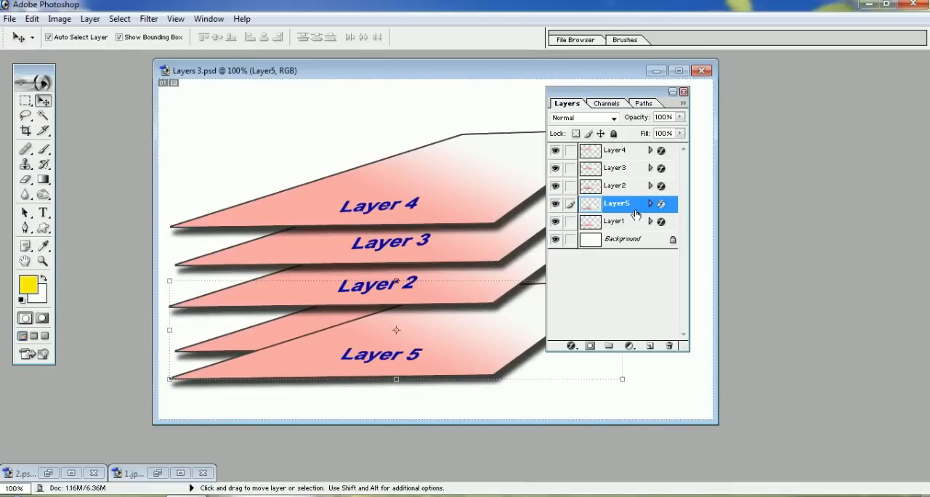
pyautogui.moveTo(632, 206); pyautogui.dragTo(634, 233)
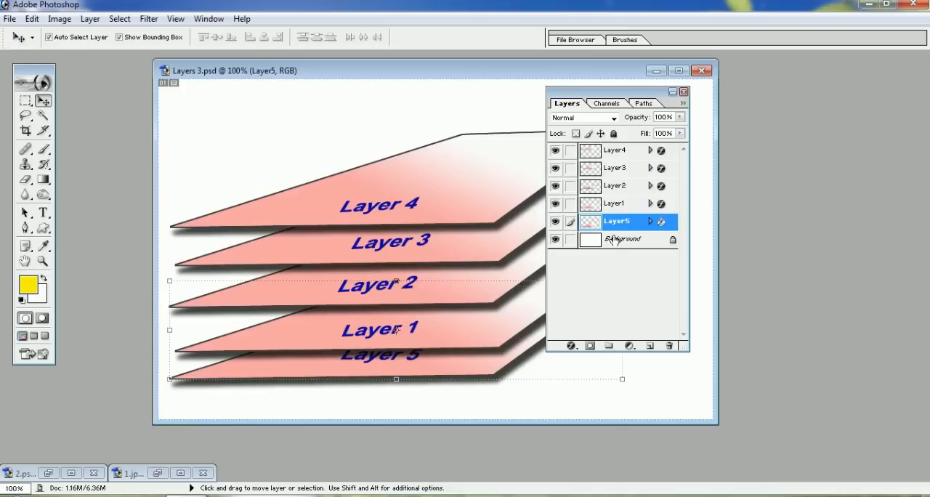
pyautogui.moveTo(617, 92); pyautogui.dragTo(722, 95)
pyautogui.moveTo(465, 372); pyautogui.dragTo(466, 392)
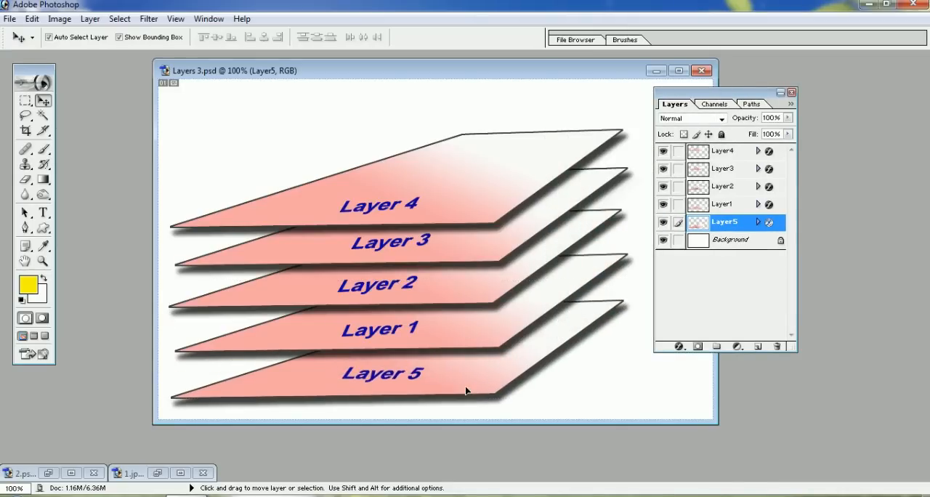
# Bring Layer1 to the front of the layer order and move its sheet above the Layer4 sheet on the canvas
pyautogui.click(442, 335)
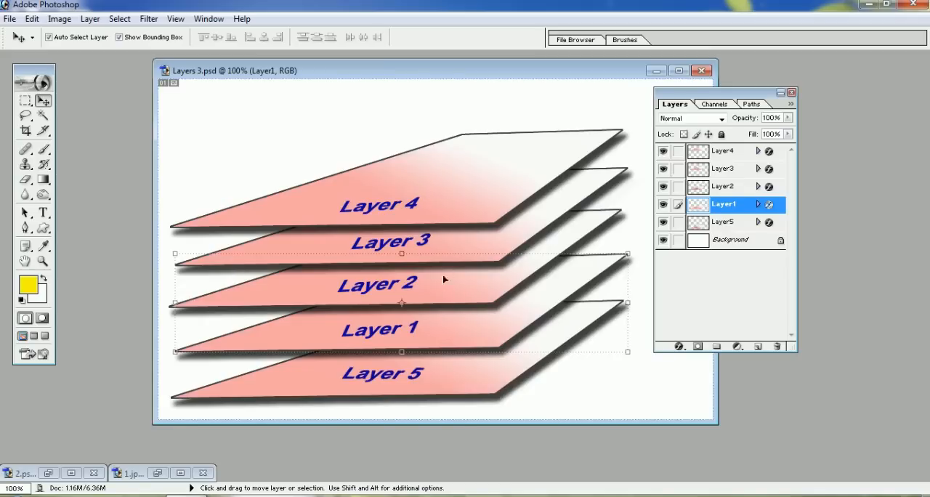
pyautogui.moveTo(448, 333)
pyautogui.mouseDown()
pyautogui.moveTo(440, 127)
pyautogui.moveTo(442, 330)
pyautogui.mouseUp()
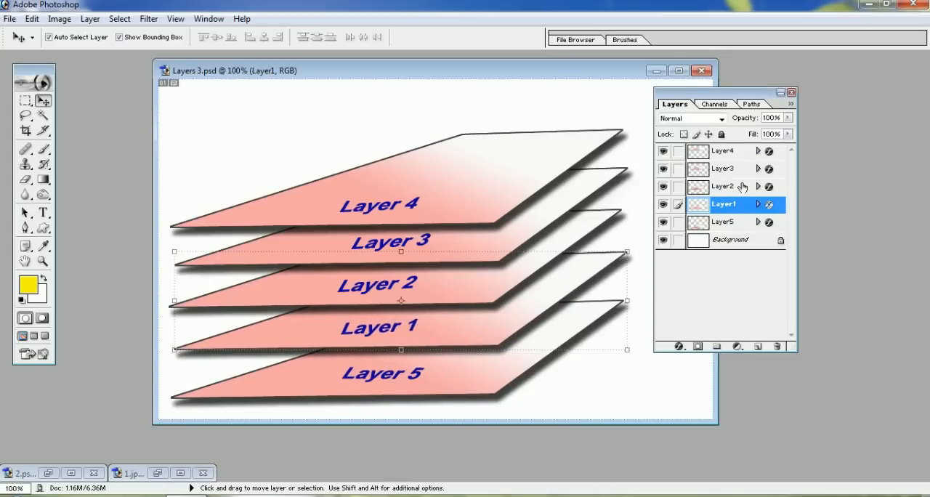
pyautogui.moveTo(729, 206); pyautogui.dragTo(727, 149)
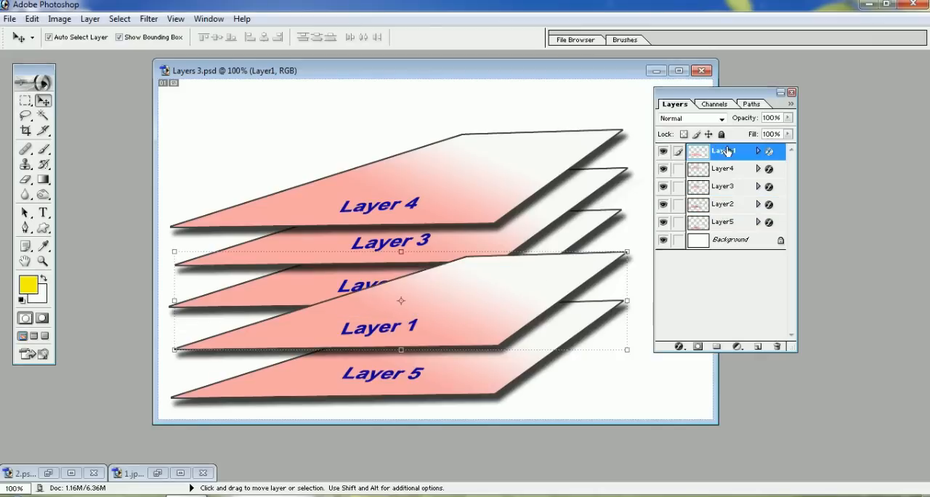
pyautogui.moveTo(484, 316); pyautogui.dragTo(472, 156)
# Place Layer3 below Layer2 on the canvas and in the layer order, and lower the Layer4 and Layer1 sheets to even the spacing
pyautogui.moveTo(464, 240); pyautogui.dragTo(464, 320)
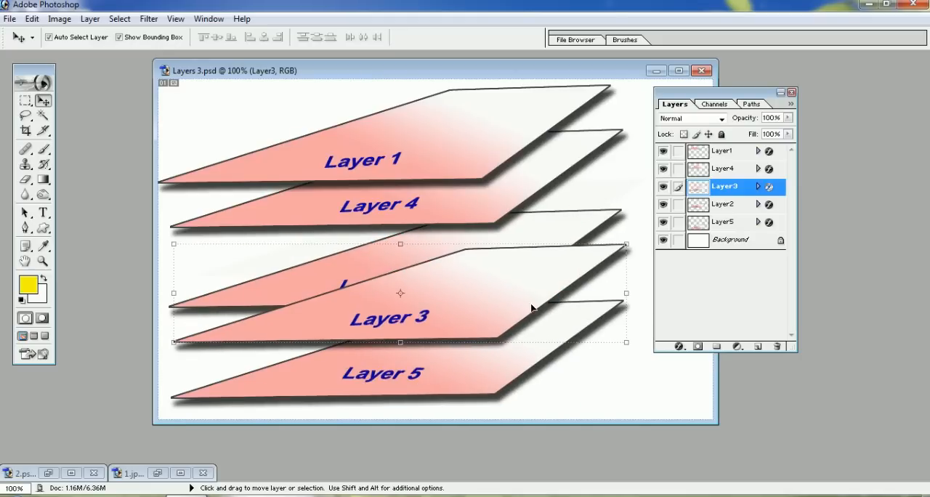
pyautogui.moveTo(733, 194); pyautogui.dragTo(734, 217)
pyautogui.moveTo(456, 322)
pyautogui.mouseDown()
pyautogui.moveTo(456, 342)
pyautogui.moveTo(458, 332)
pyautogui.mouseUp()
pyautogui.moveTo(467, 174); pyautogui.dragTo(468, 194)
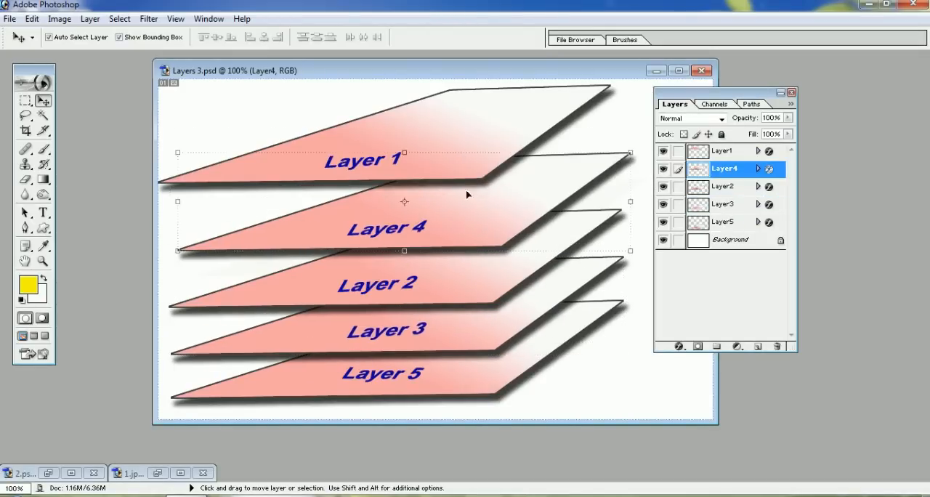
pyautogui.moveTo(464, 132); pyautogui.dragTo(463, 153)
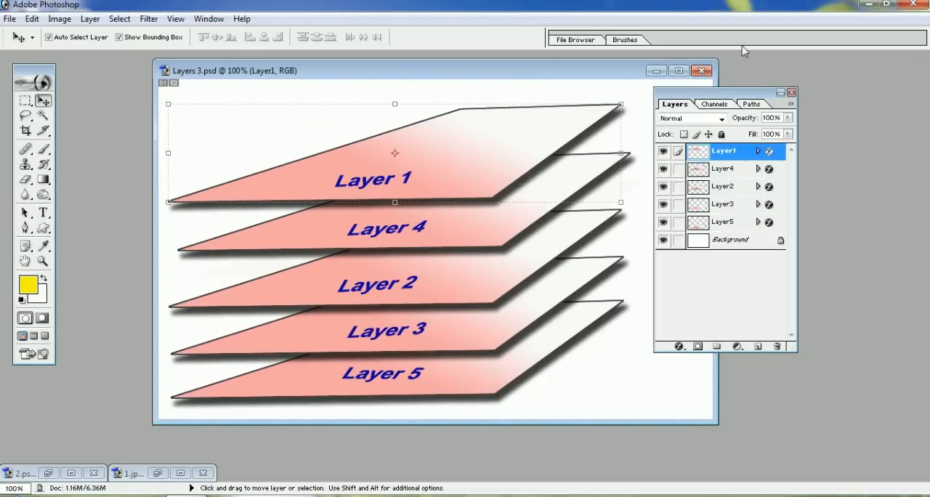
# Close Layers 3.psd, bring up the copy copy.psd collage and activate Layer 23 by picking the woman in the white dress
pyautogui.click(702, 70)
pyautogui.click(488, 200)
pyautogui.click(267, 476)
pyautogui.moveTo(443, 95)
pyautogui.mouseDown()
pyautogui.moveTo(426, 83)
pyautogui.moveTo(439, 93)
pyautogui.mouseUp()
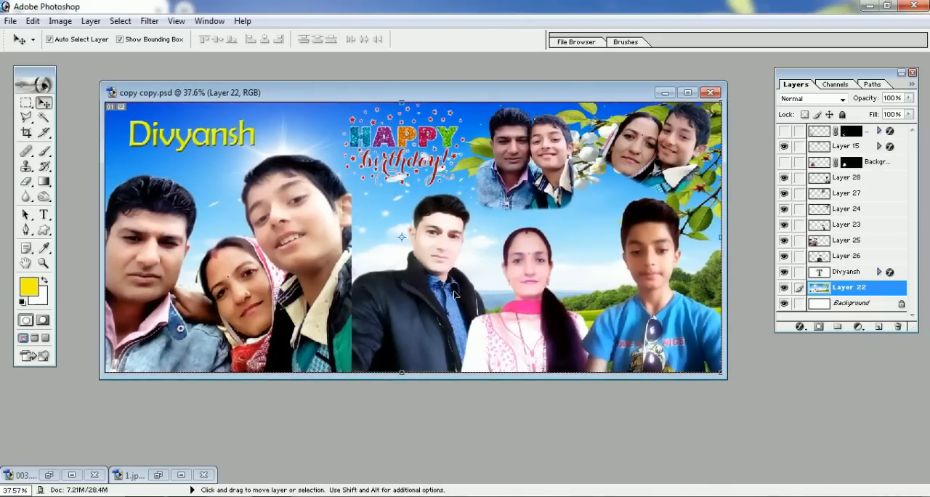
pyautogui.click(504, 346)
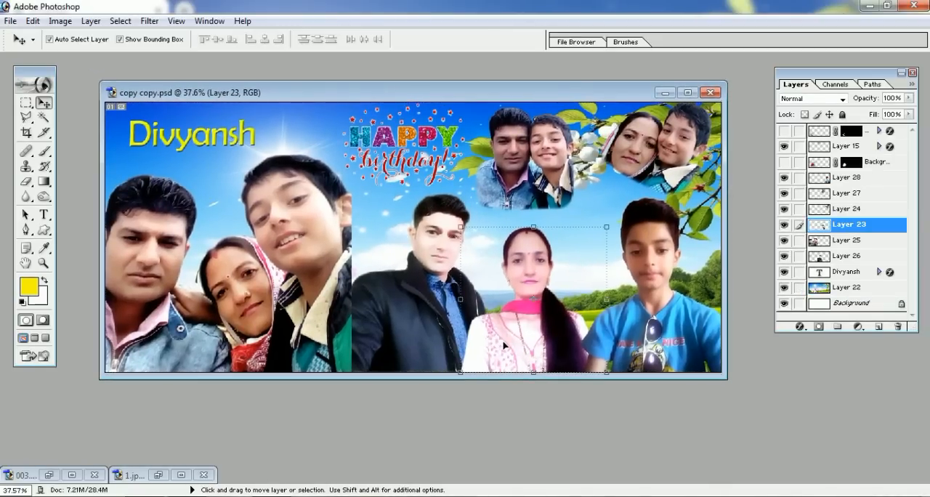
# Maximize the copy copy.psd window and lengthen the Layers palette, placing it over the collage
pyautogui.doubleClick(518, 92)
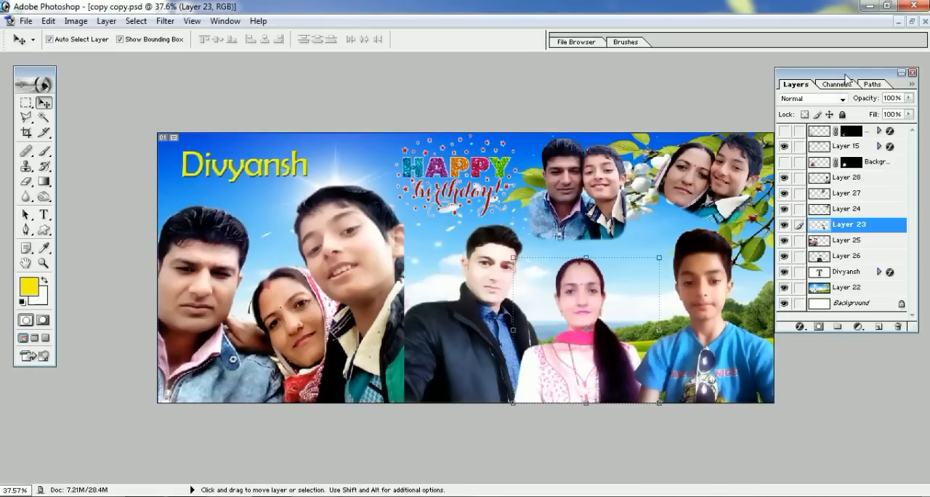
pyautogui.moveTo(850, 75); pyautogui.dragTo(850, 74)
pyautogui.scroll(-1, 745, 171)
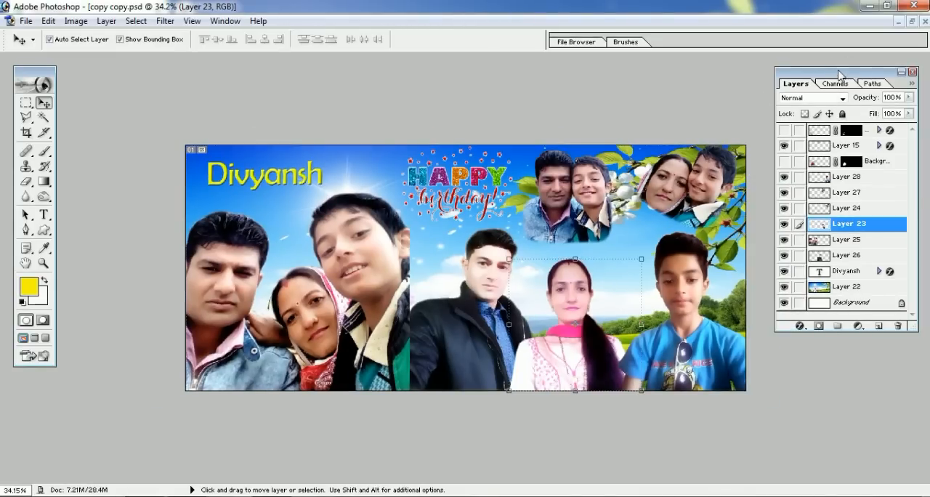
pyautogui.moveTo(840, 76); pyautogui.dragTo(496, 89)
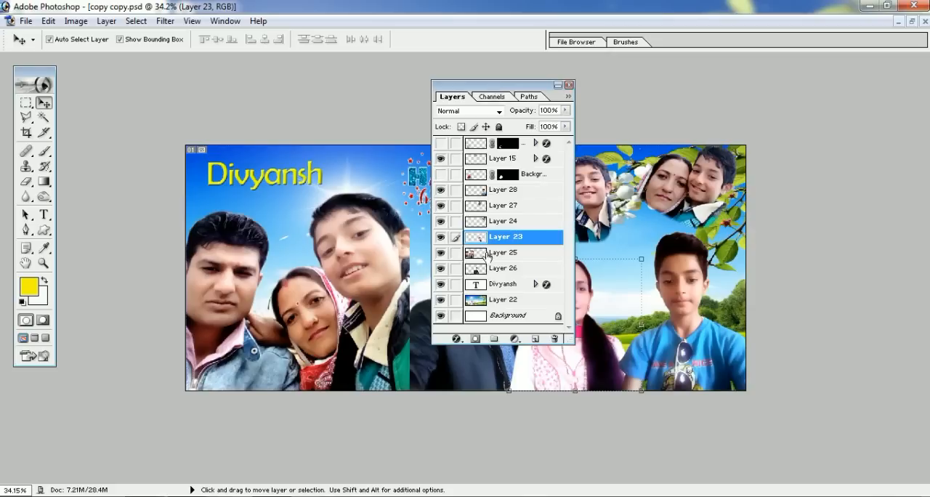
pyautogui.moveTo(488, 353); pyautogui.dragTo(488, 379)
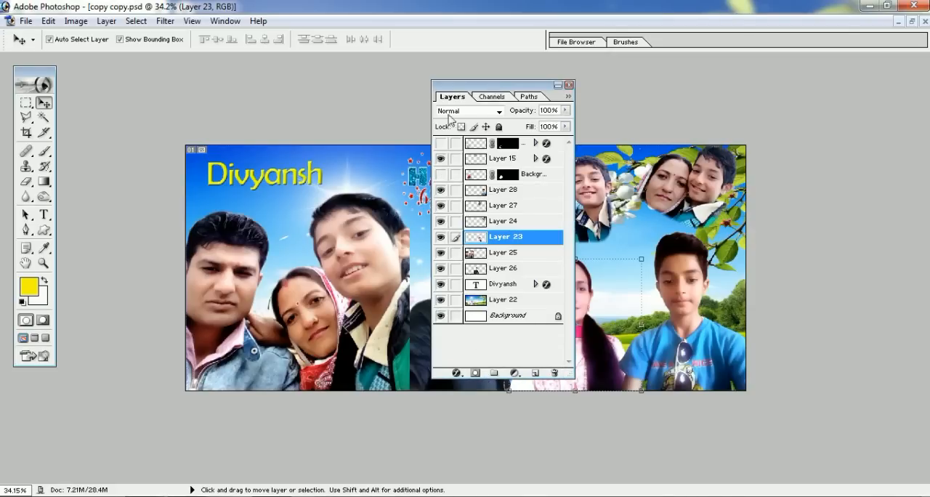
pyautogui.moveTo(552, 87); pyautogui.dragTo(650, 86)
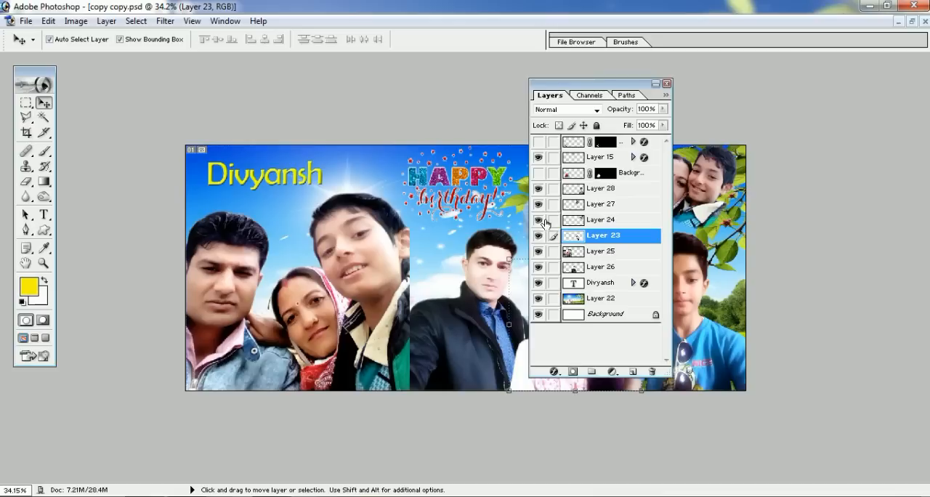
# Hide and show Layer 28 and Layer 27 one after the other, with the Layers palette moved to the collage's right edge
pyautogui.click(539, 188)
pyautogui.moveTo(574, 87); pyautogui.dragTo(762, 91)
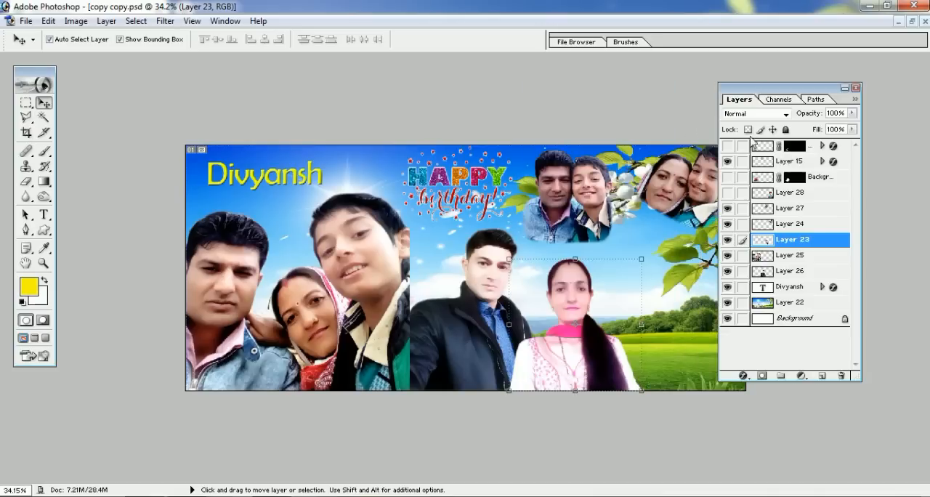
pyautogui.click(729, 194)
pyautogui.click(730, 209)
pyautogui.click(729, 209)
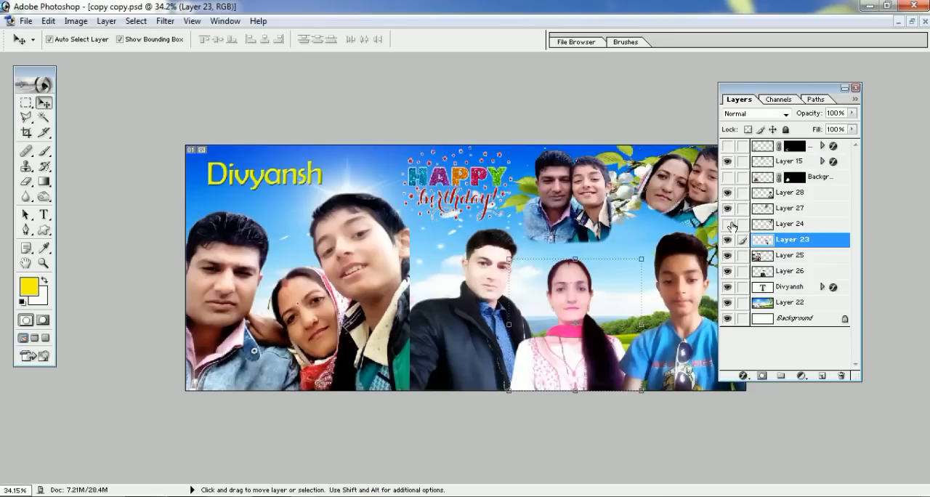
# Hide Layers 24, 23, 25, 26, the name text layer, and Layers 22, 28, 27 and 15, leaving only the Background visible
pyautogui.click(729, 225)
pyautogui.click(728, 239)
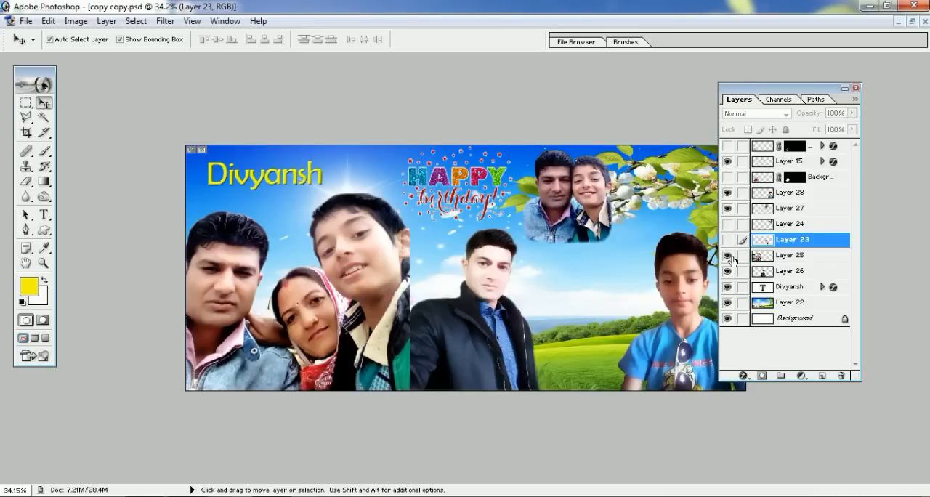
pyautogui.click(729, 255)
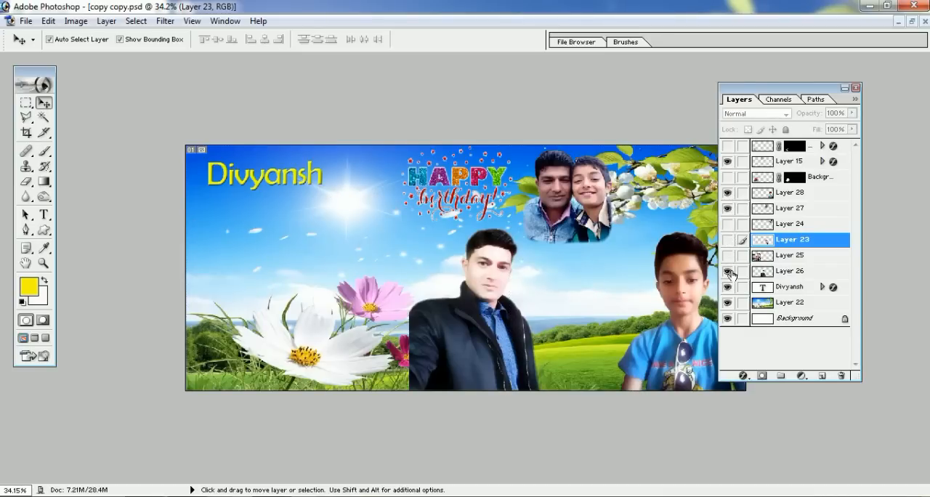
pyautogui.click(729, 272)
pyautogui.click(730, 287)
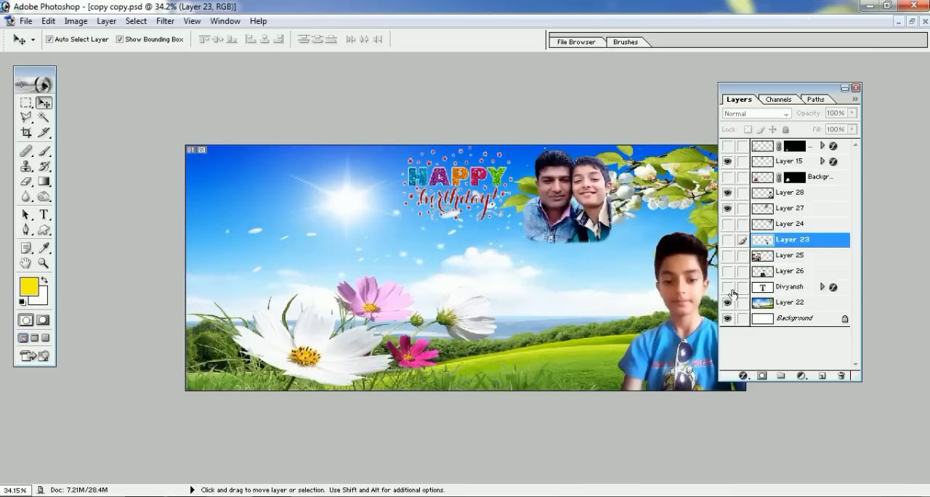
pyautogui.click(729, 303)
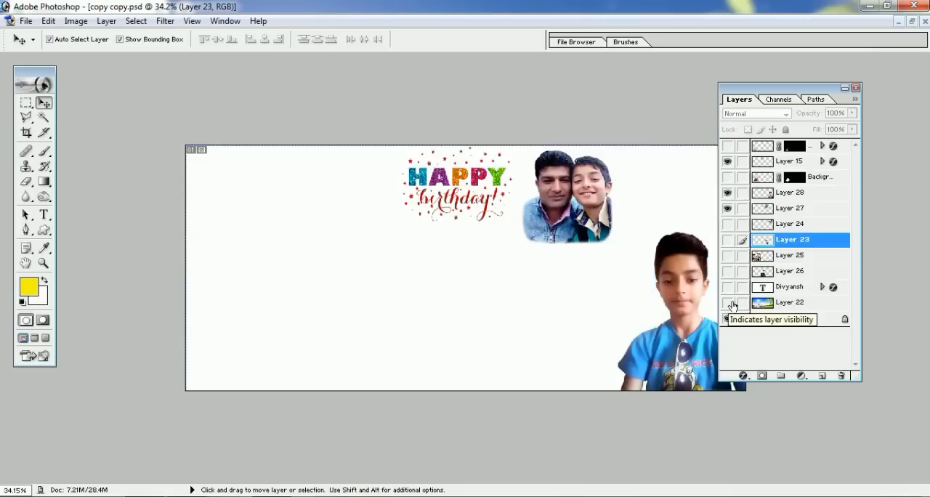
pyautogui.click(729, 193)
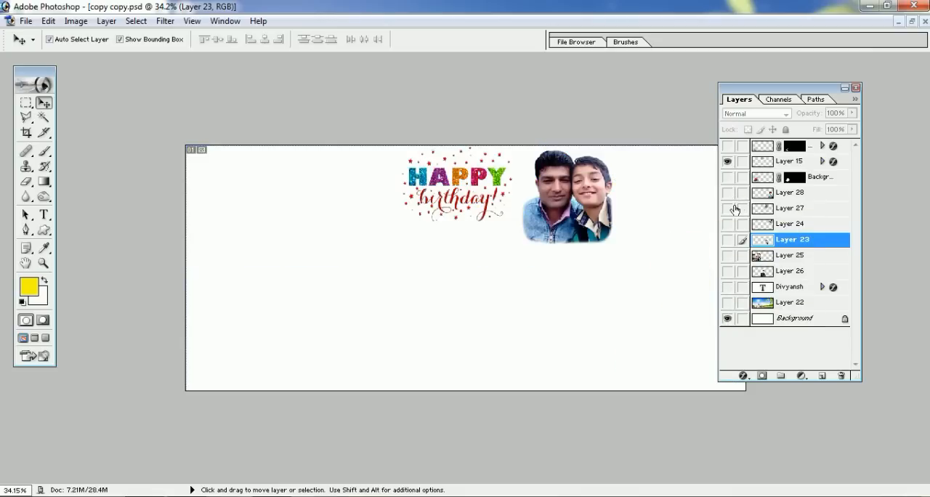
pyautogui.click(730, 209)
pyautogui.click(730, 162)
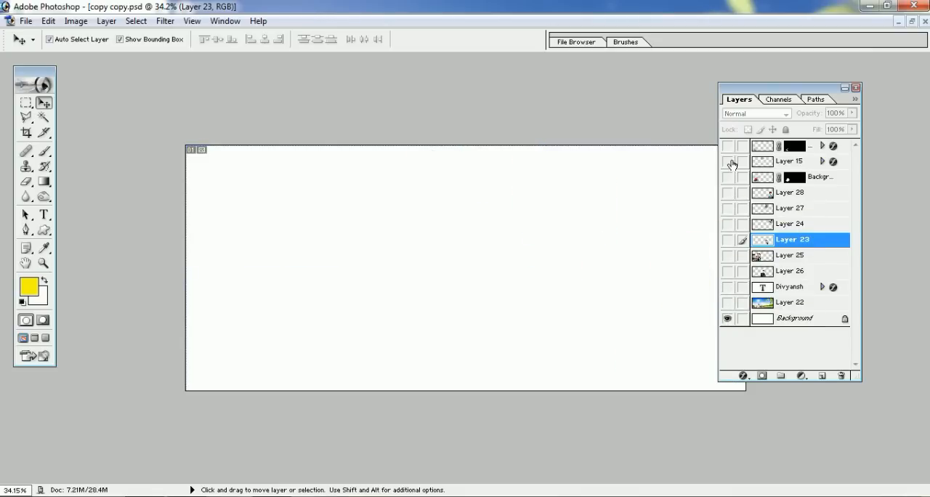
# Show Layer 15, Layer 28, Layer 27 and every layer from Layer 24 down to Layer 22 again
pyautogui.click(733, 194)
pyautogui.click(729, 209)
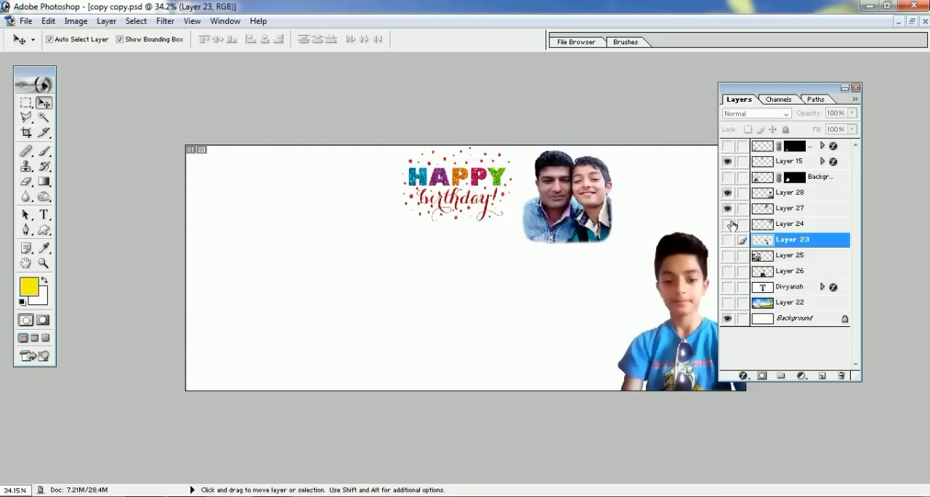
pyautogui.moveTo(729, 225); pyautogui.dragTo(736, 308)
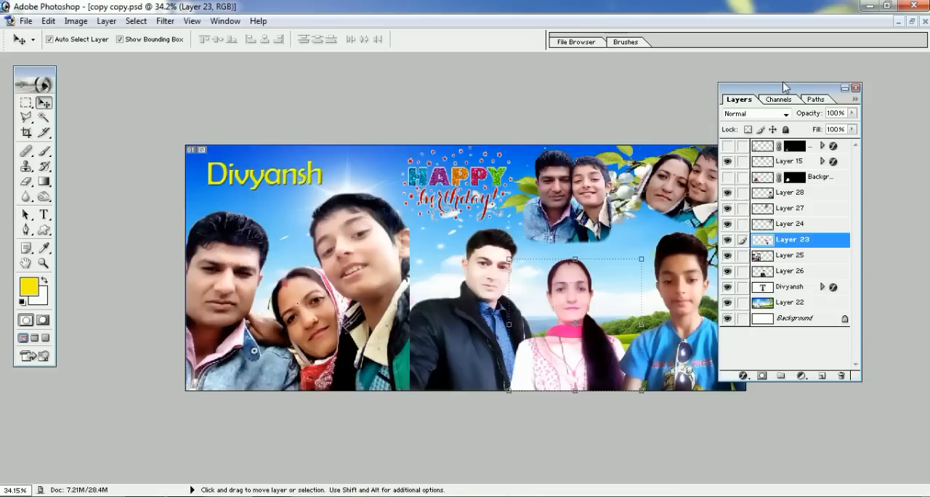
# Hide Layers 25, 28, 24, 27 and 15, and activate Layer 23 by picking the woman in the white dress
pyautogui.moveTo(767, 90); pyautogui.dragTo(786, 85)
pyautogui.click(749, 250)
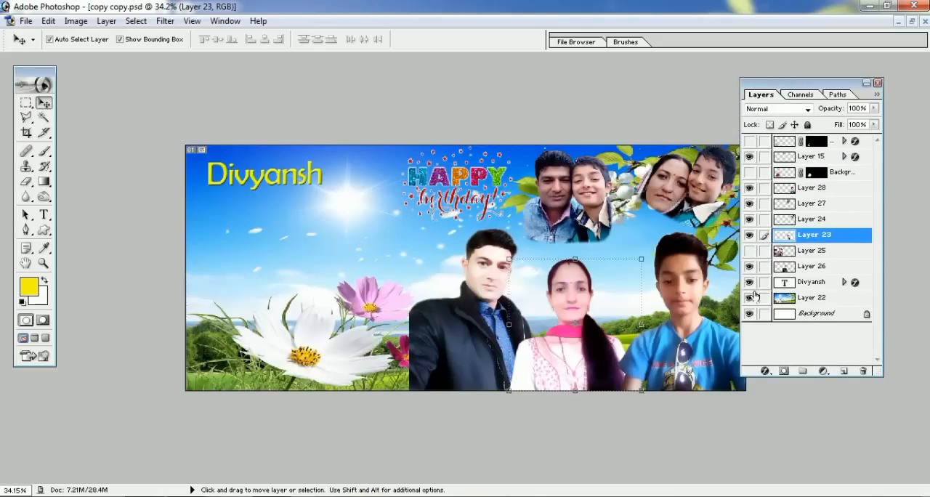
pyautogui.click(750, 188)
pyautogui.click(750, 219)
pyautogui.click(814, 204)
pyautogui.click(750, 203)
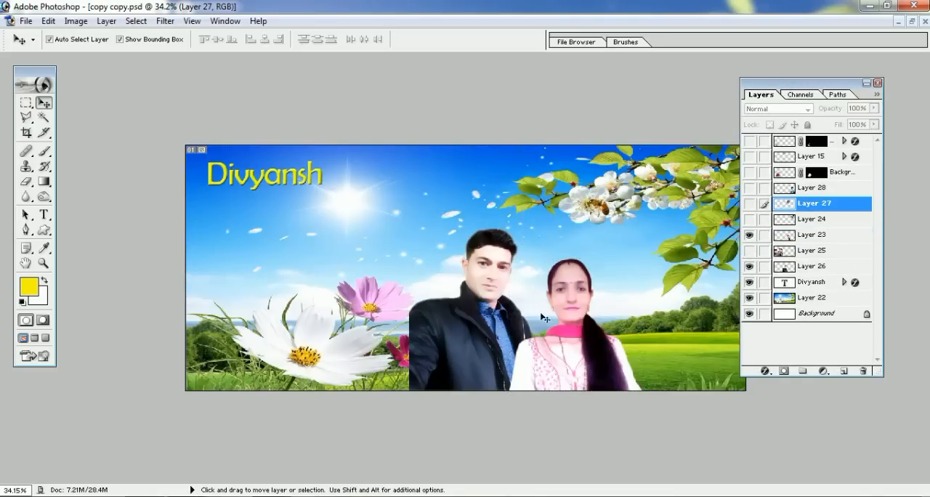
pyautogui.click(533, 370)
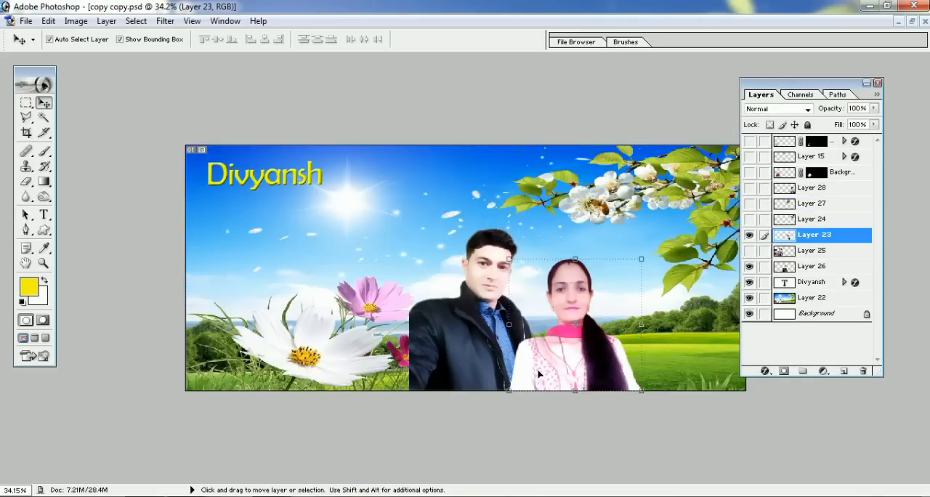
# Restack Layer 23 below Layer 26 and back above it, picking the man and the woman on the collage in between
pyautogui.moveTo(822, 87); pyautogui.dragTo(724, 99)
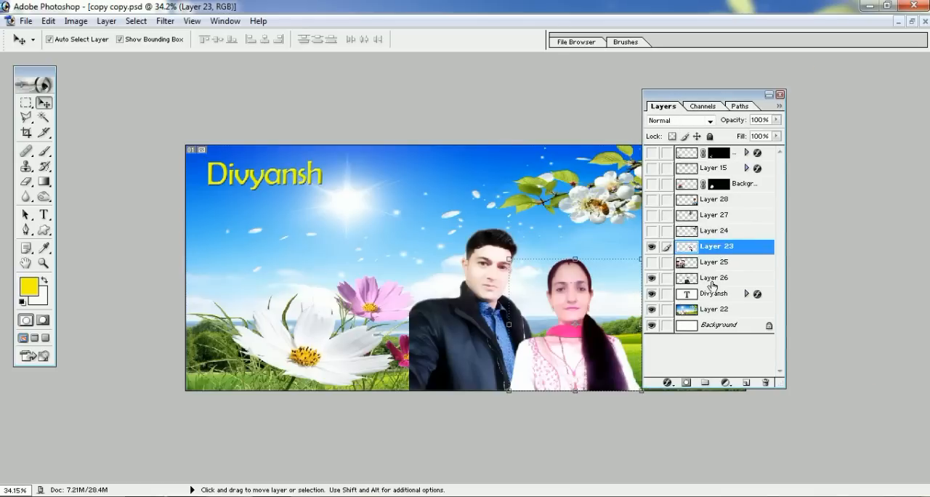
pyautogui.moveTo(720, 249); pyautogui.dragTo(720, 290)
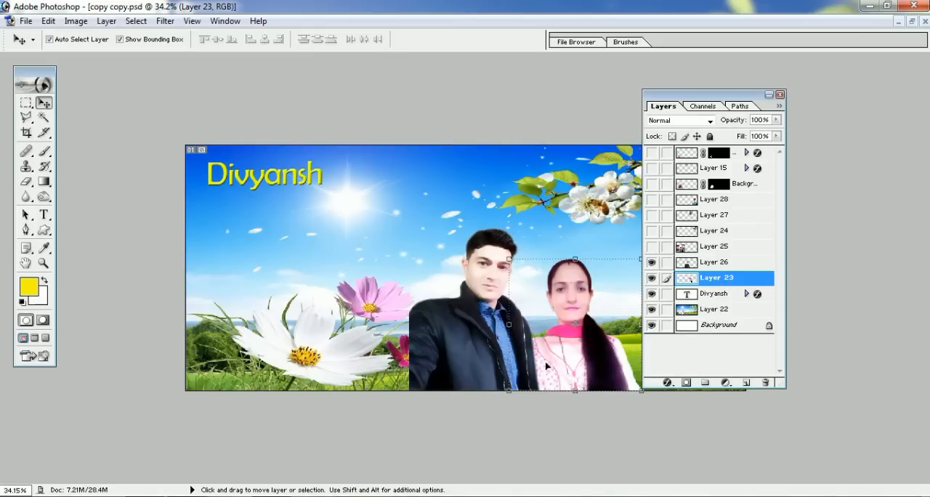
pyautogui.click(467, 356)
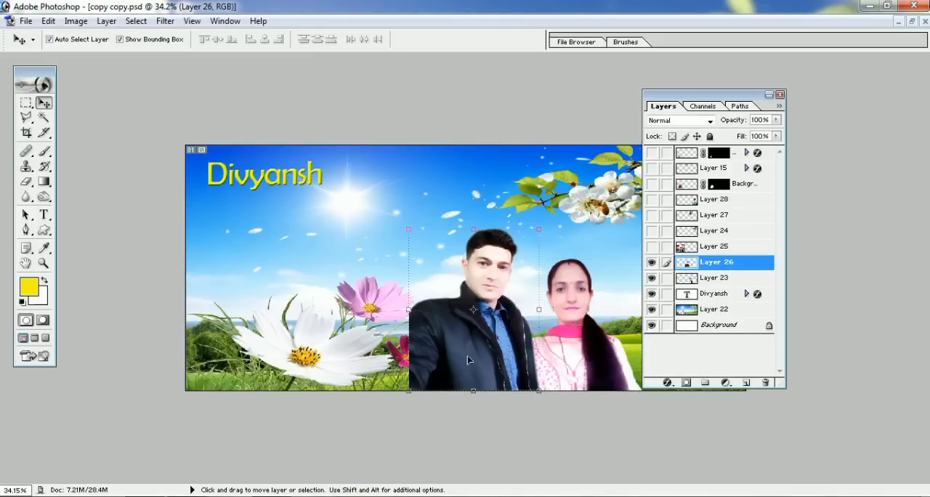
pyautogui.click(565, 365)
pyautogui.moveTo(716, 271); pyautogui.dragTo(715, 256)
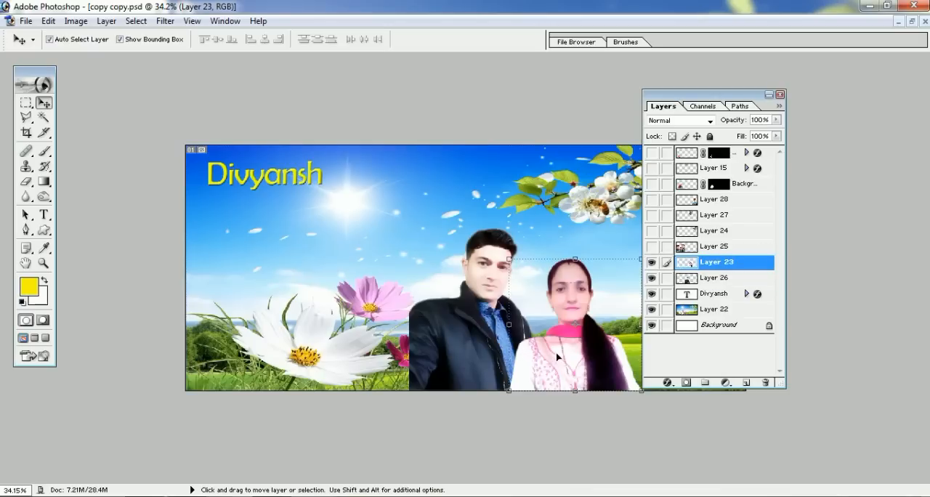
# Show Layers 25, 24, 27, 28 and 15 again, leaving both masked layers hidden
pyautogui.moveTo(652, 247); pyautogui.dragTo(656, 205)
pyautogui.click(655, 168)
pyautogui.click(653, 154)
pyautogui.click(652, 184)
pyautogui.click(652, 183)
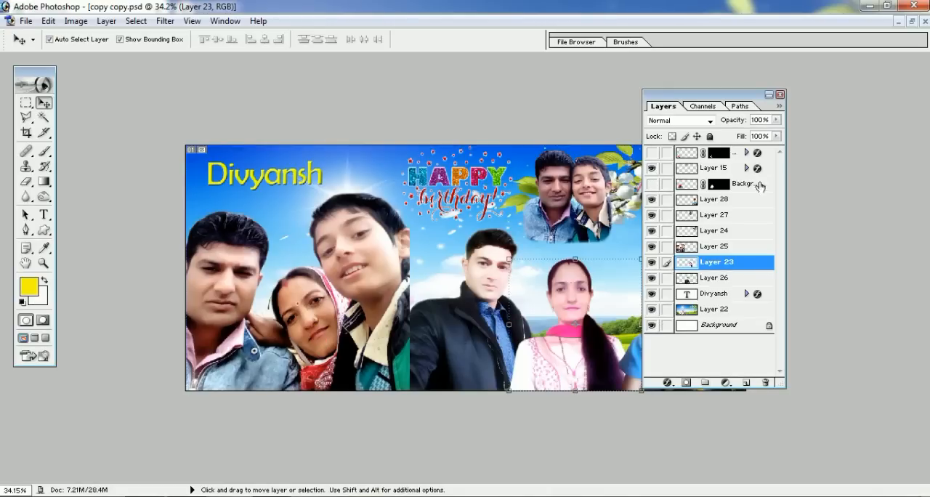
# Restack Layer 28 just below the name text layer and move its boy in blue behind the family portrait and back
pyautogui.moveTo(795, 92); pyautogui.dragTo(879, 88)
pyautogui.click(682, 354)
pyautogui.moveTo(691, 353); pyautogui.dragTo(670, 356)
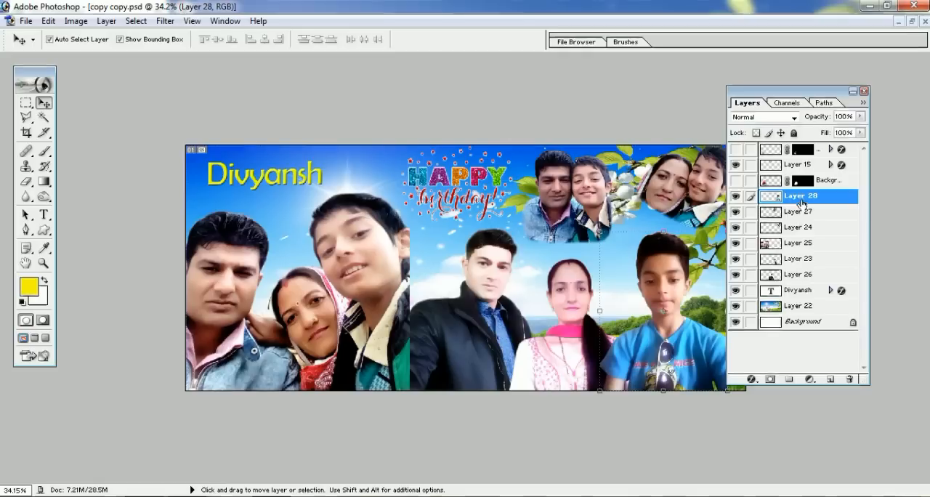
pyautogui.moveTo(796, 203); pyautogui.dragTo(796, 306)
pyautogui.moveTo(659, 346); pyautogui.dragTo(276, 342)
pyautogui.moveTo(232, 249); pyautogui.dragTo(694, 350)
# Raise Layer 28 first above Layer 26 and finally above Layer 25, shifting the boy in blue down and back up in between
pyautogui.moveTo(803, 291); pyautogui.dragTo(801, 252)
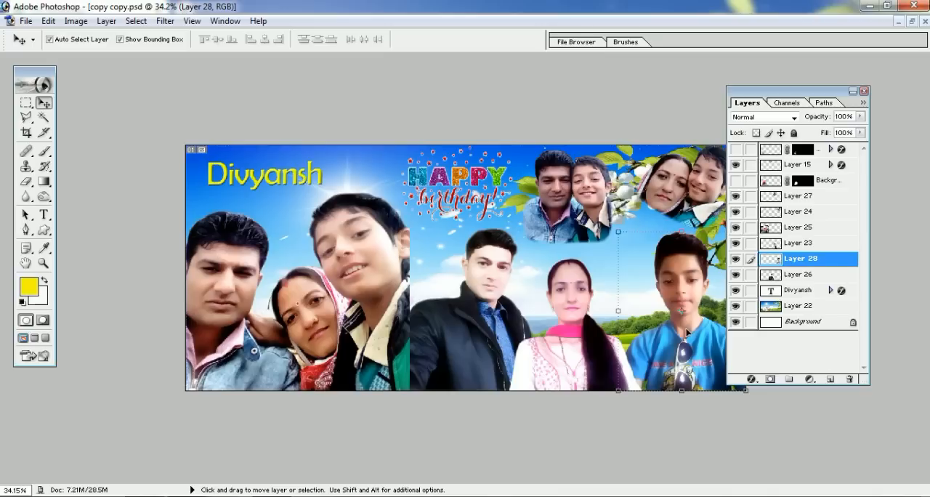
pyautogui.moveTo(691, 347); pyautogui.dragTo(684, 367)
pyautogui.moveTo(804, 262); pyautogui.dragTo(803, 224)
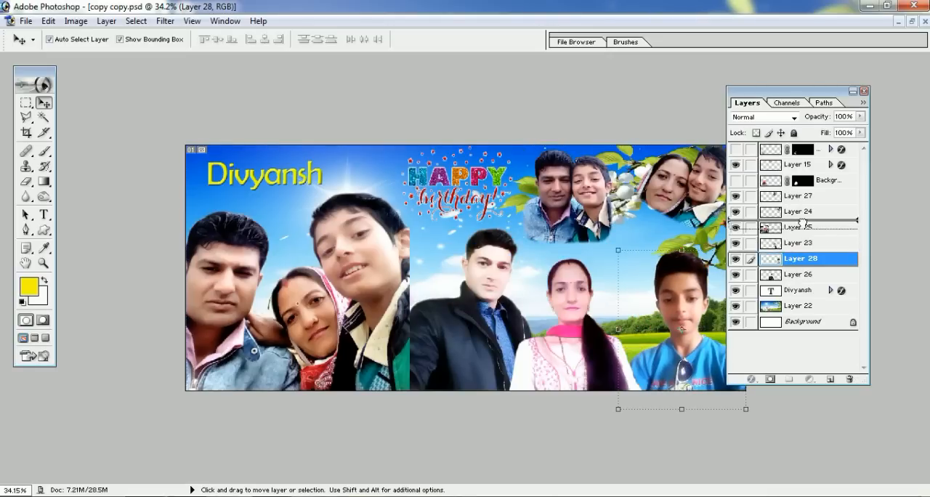
pyautogui.moveTo(687, 361); pyautogui.dragTo(693, 321)
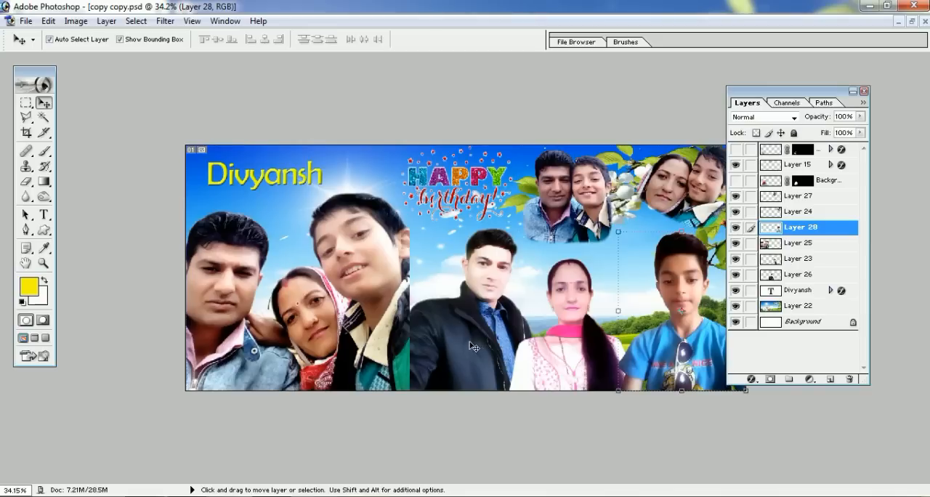
# Nudge the man in the black jacket and restack his Layer 26 above Layer 23
pyautogui.moveTo(471, 346); pyautogui.dragTo(447, 351)
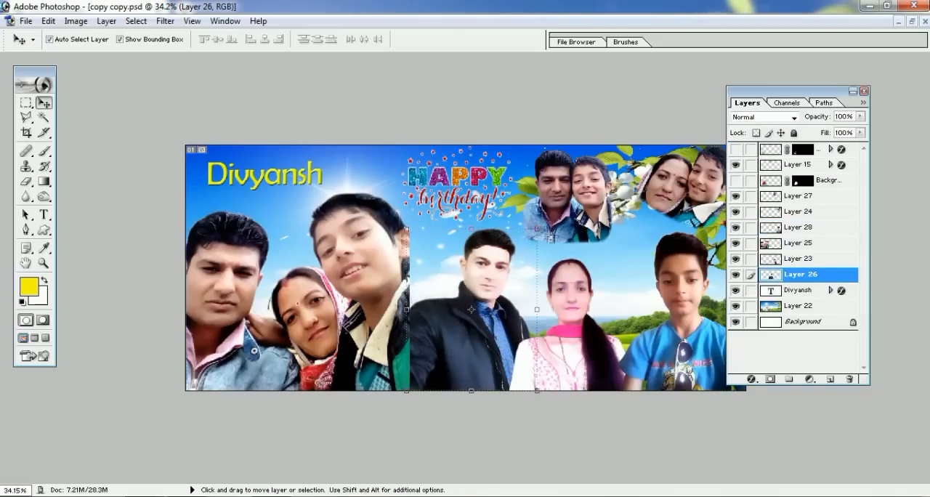
pyautogui.moveTo(823, 280); pyautogui.dragTo(822, 261)
pyautogui.moveTo(458, 327)
pyautogui.mouseDown()
pyautogui.moveTo(632, 328)
pyautogui.moveTo(411, 329)
pyautogui.moveTo(467, 331)
pyautogui.moveTo(457, 330)
pyautogui.mouseUp()
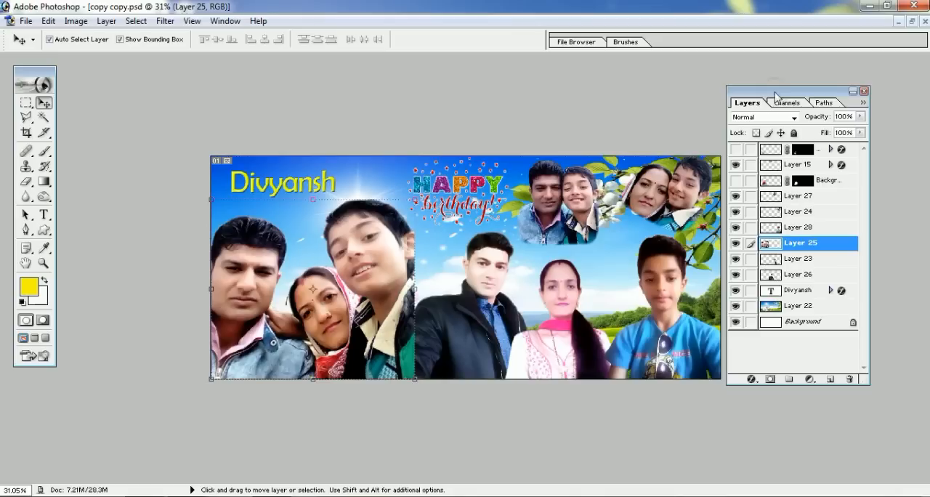
# Place the Layers palette over the collage, hide it and show it again
pyautogui.moveTo(779, 92); pyautogui.dragTo(404, 83)
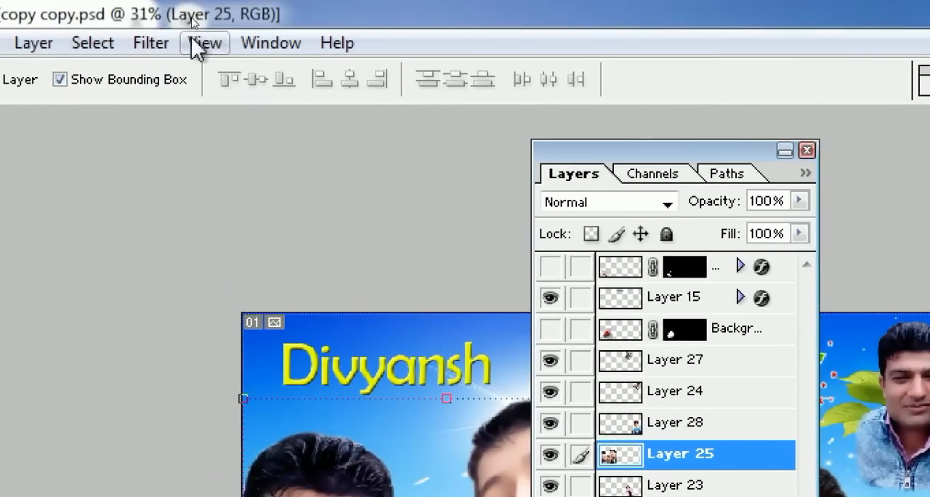
pyautogui.click(269, 44)
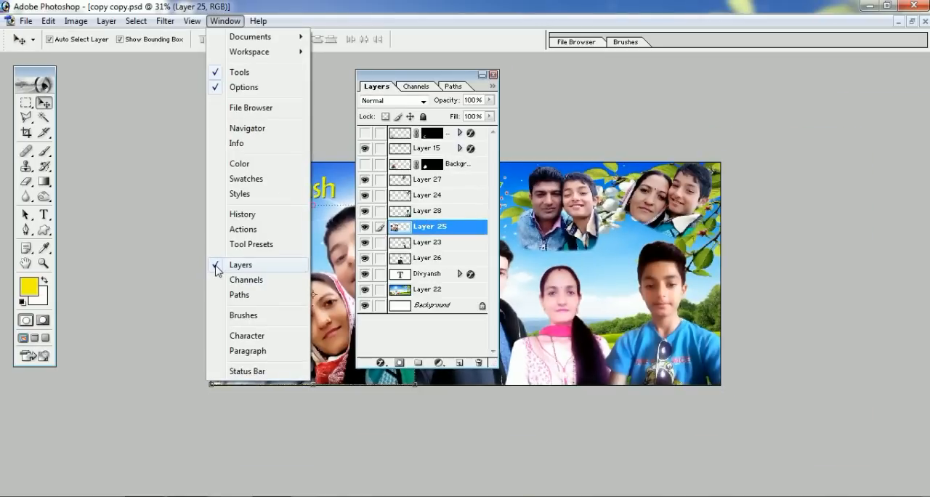
pyautogui.click(217, 269)
pyautogui.click(225, 20)
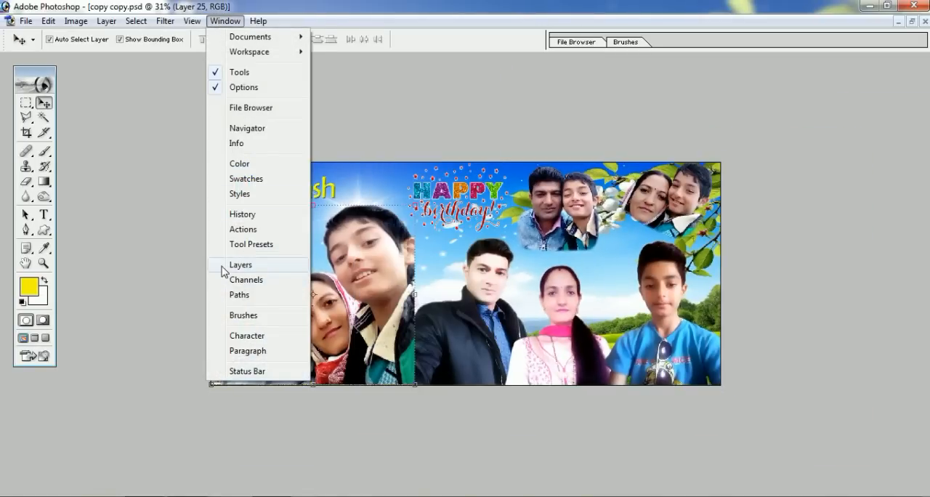
pyautogui.click(223, 268)
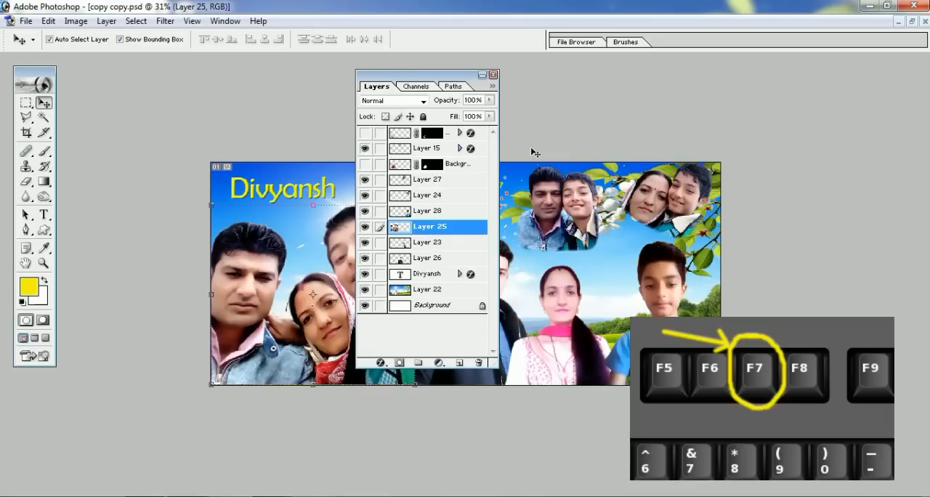
# Toggle the Layers palette's display off and on repeatedly, and park the palette beside the collage's right edge
pyautogui.press('F7')
pyautogui.press('F7')
pyautogui.press('F7')
pyautogui.press('F7')
pyautogui.press('F7')
pyautogui.press('F7')
pyautogui.moveTo(434, 80); pyautogui.dragTo(840, 91)
# Scale the woman-and-boy cutout on Layer 24 proportionally from its lower-left corner and reposition it in the collage's upper-right area
pyautogui.click(623, 260)
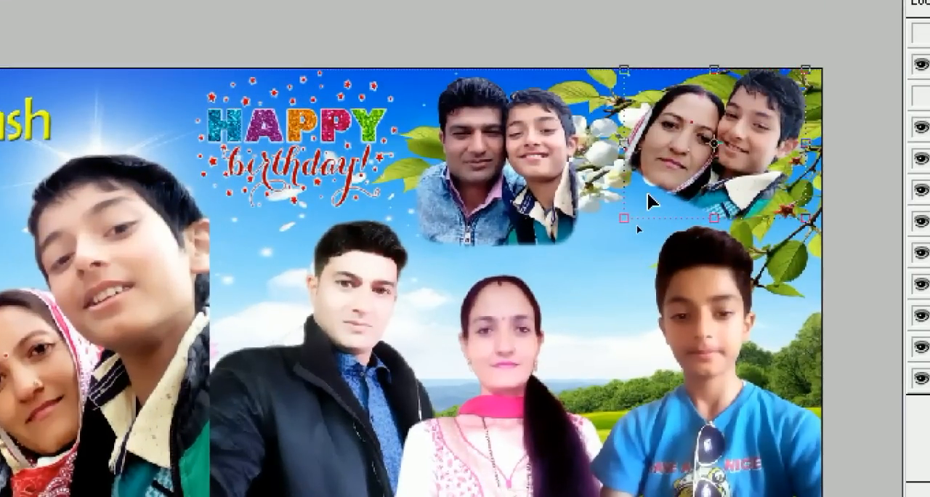
pyautogui.hotkey('shift', 'm')
pyautogui.keyDown('shift'); pyautogui.click(608, 238); pyautogui.keyUp('shift')
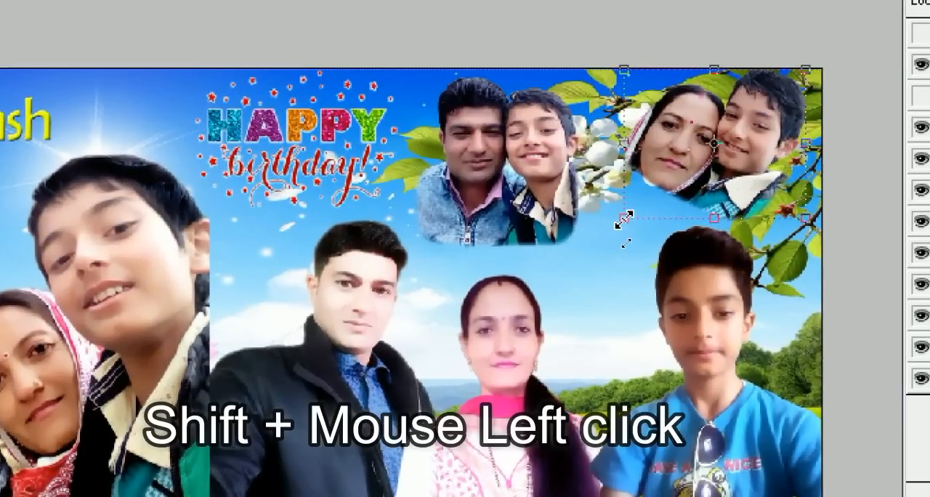
pyautogui.moveTo(625, 219); pyautogui.dragTo(601, 281)
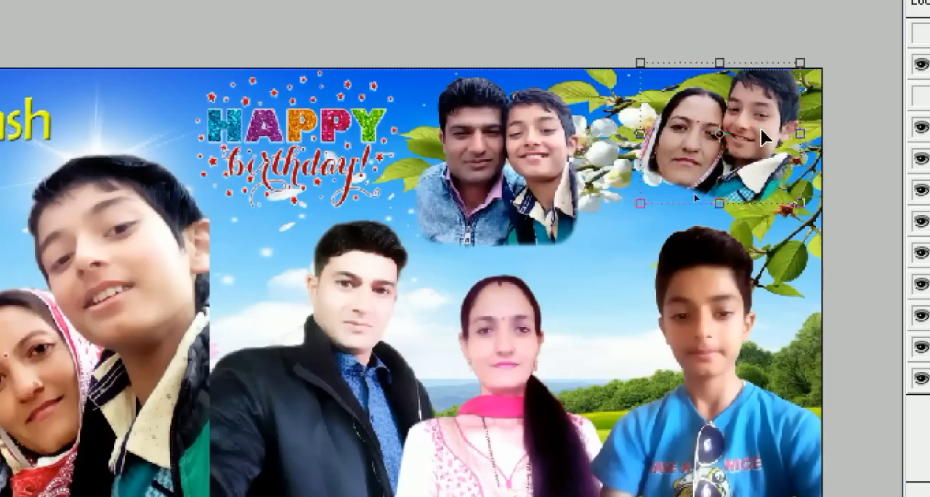
pyautogui.moveTo(761, 126); pyautogui.dragTo(764, 151)
pyautogui.moveTo(632, 227); pyautogui.dragTo(676, 261)
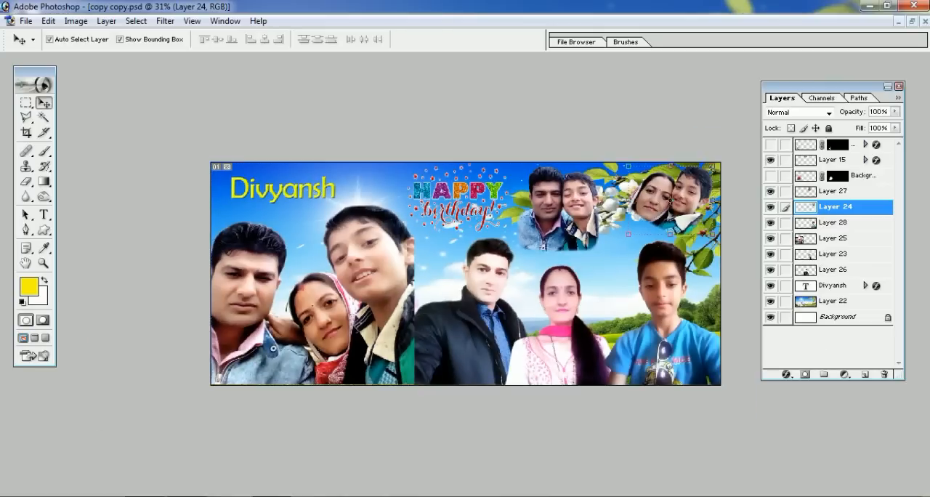
# Close copy copy.psd and examine the printed mugs in mug 3.jpg at a closer zoom and back out
pyautogui.click(925, 21)
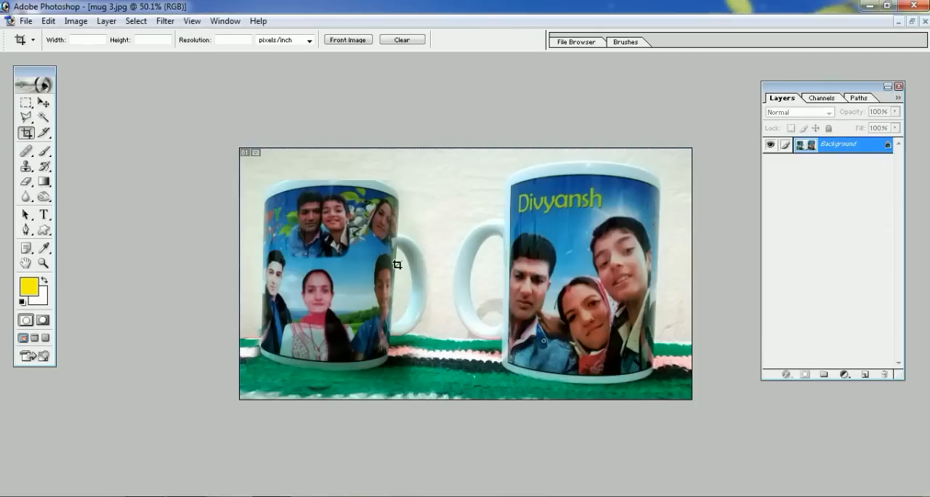
pyautogui.scroll(2, 419, 274)
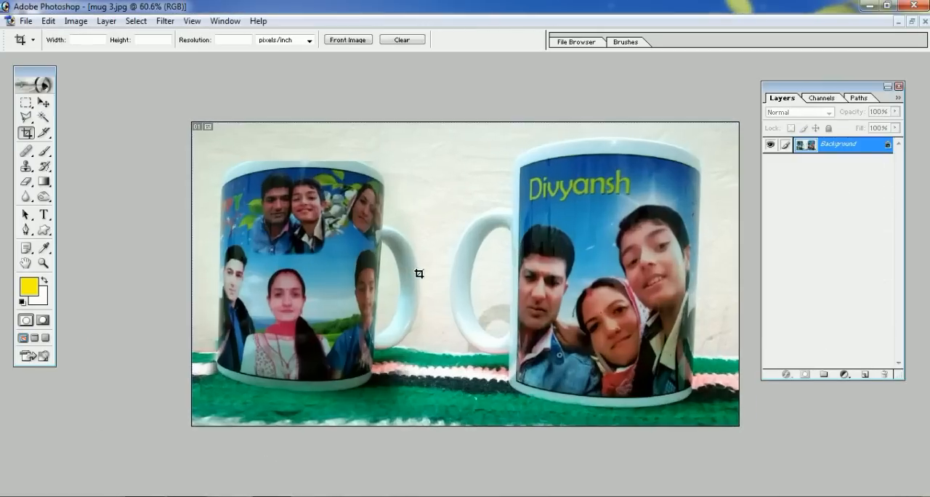
pyautogui.scroll(3, 419, 274)
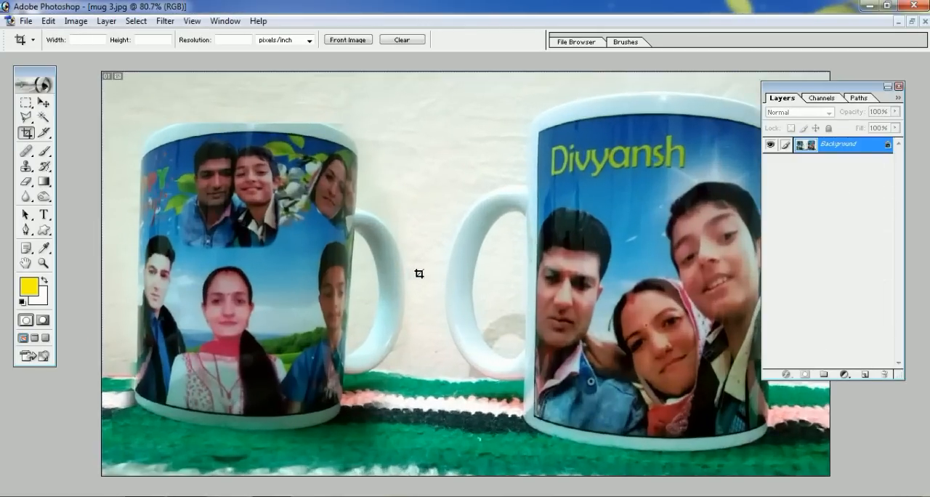
pyautogui.scroll(-2, 419, 274)
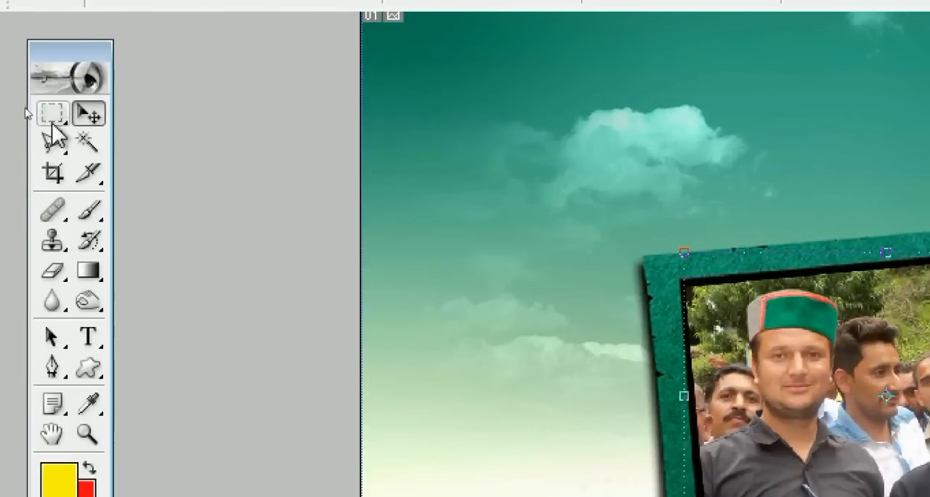
# Go through the Marquee, Move and Lasso tools and choose the Polygonal Lasso tool
pyautogui.click(50, 115)
pyautogui.click(89, 114)
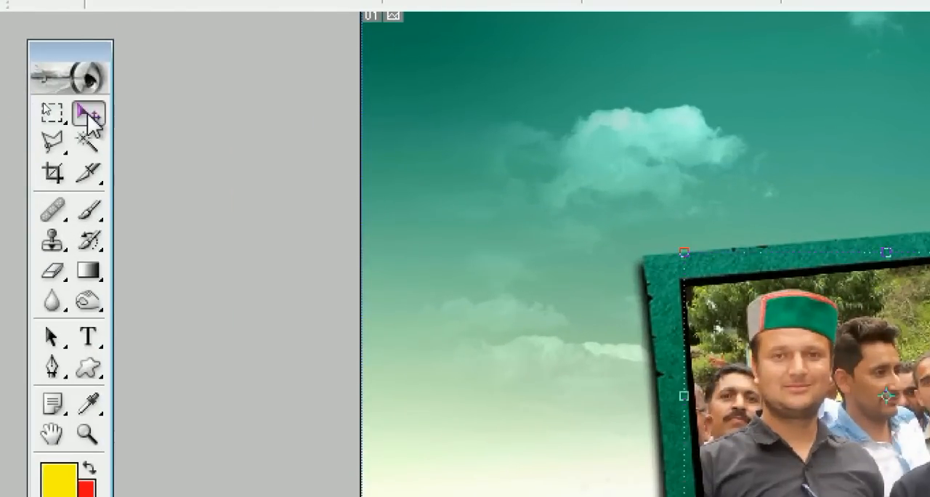
pyautogui.click(49, 144)
pyautogui.moveTo(60, 151); pyautogui.dragTo(113, 141)
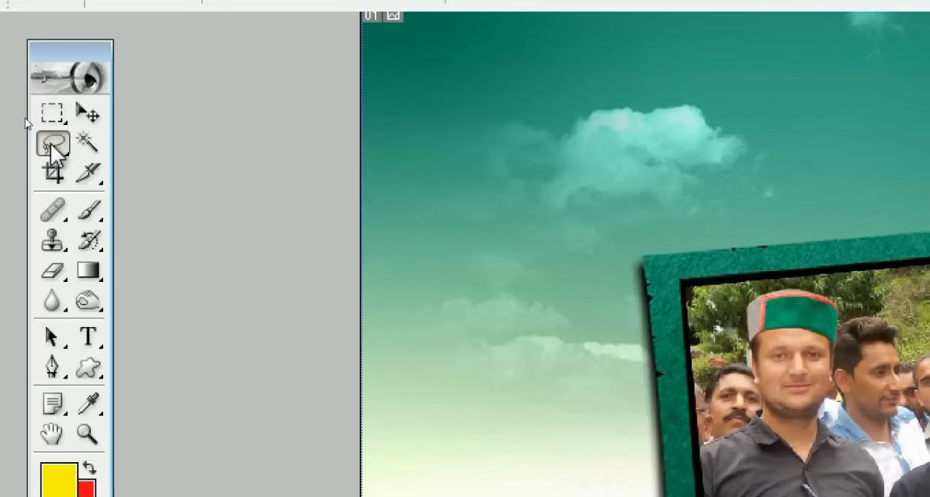
pyautogui.moveTo(51, 146); pyautogui.dragTo(52, 146)
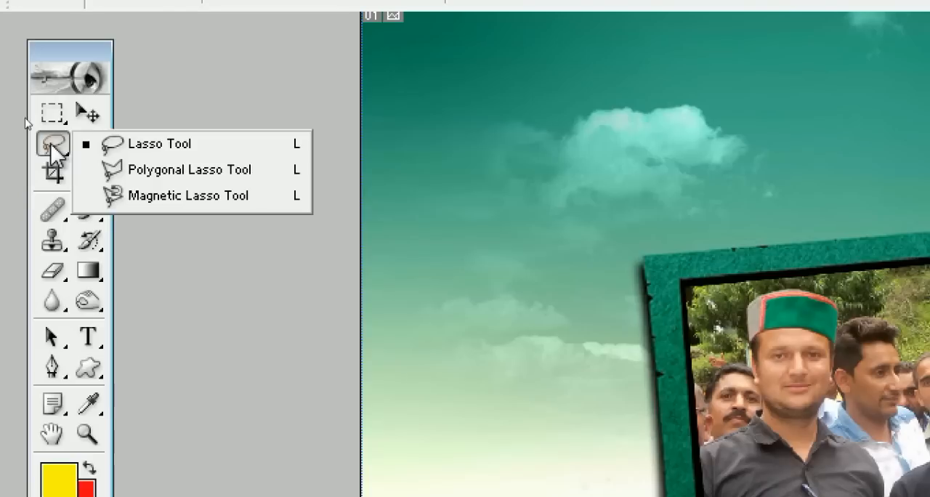
pyautogui.click(162, 174)
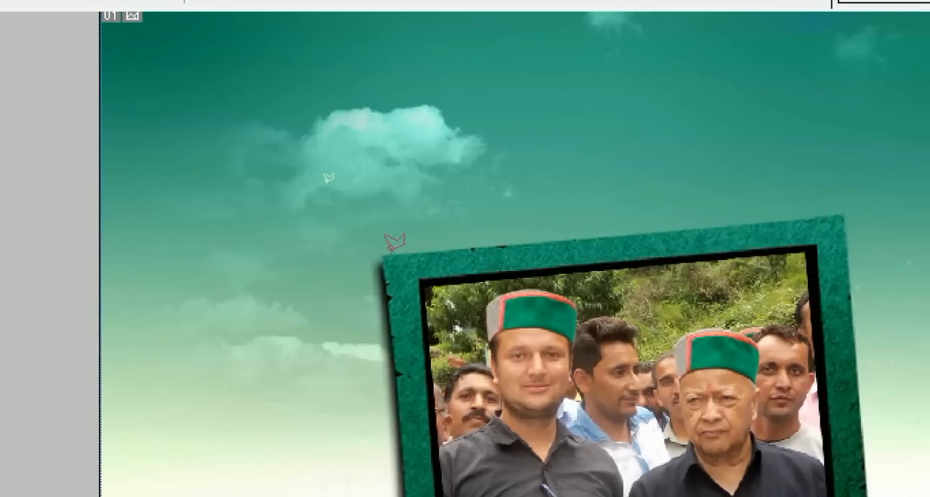
# Trace a closed polygonal selection around the outer edge of the tilted green photo frame
pyautogui.click(383, 252)
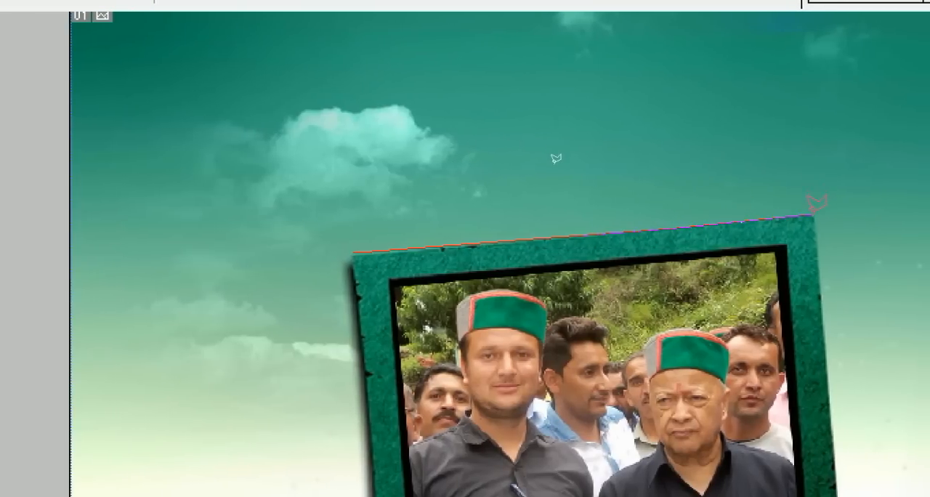
pyautogui.click(809, 211)
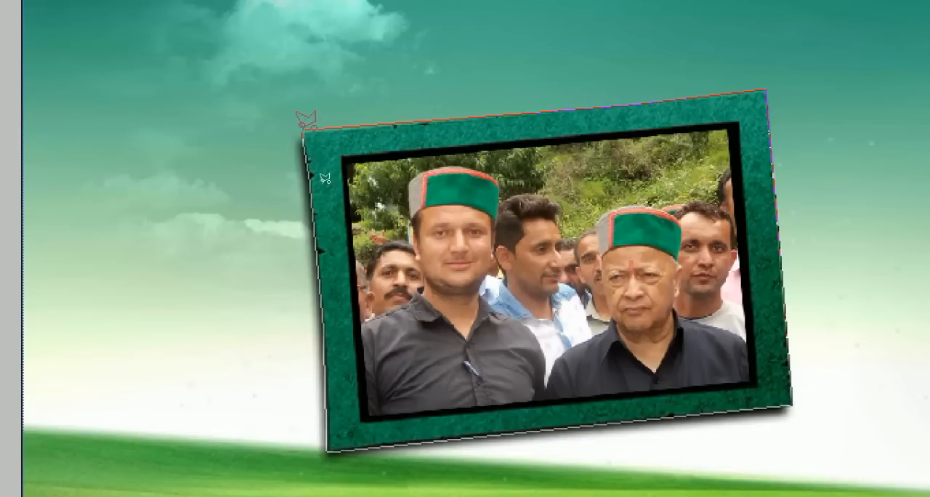
pyautogui.click(307, 121)
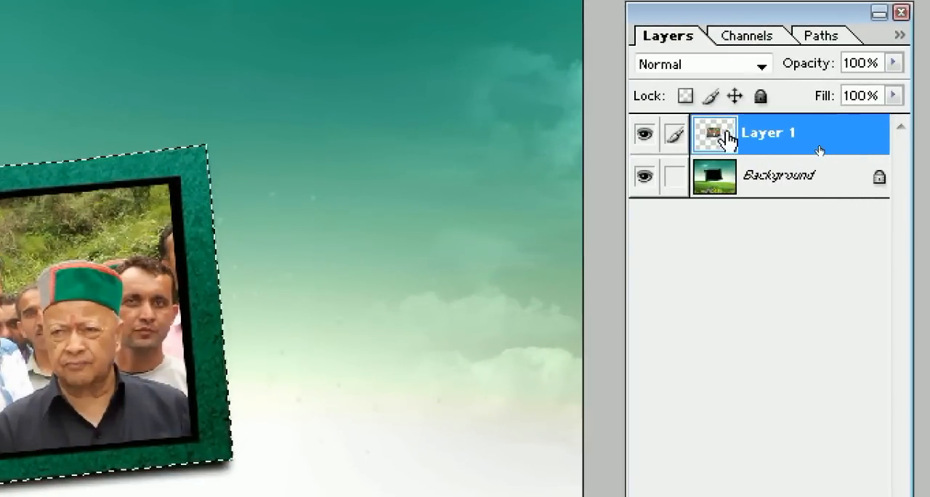
# Hide Layer 1 and try to transform the selected frame on the Background layer with the Move tool
pyautogui.click(646, 136)
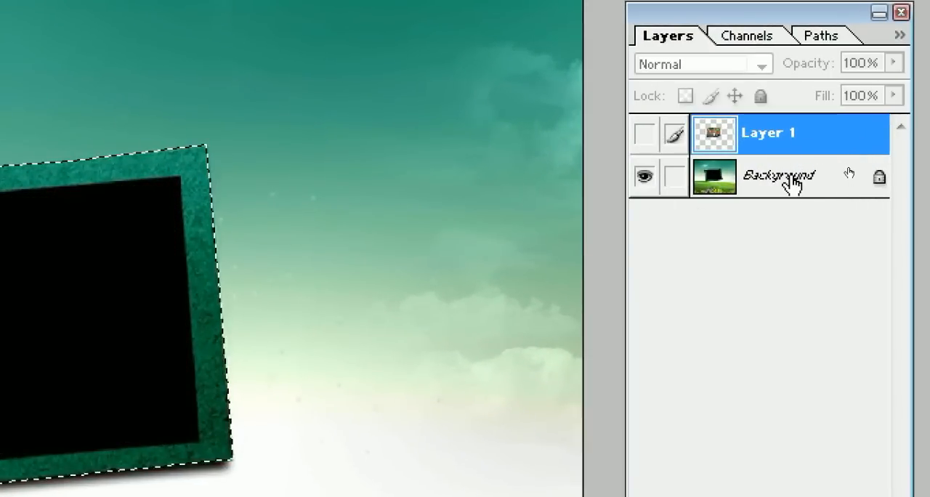
pyautogui.click(792, 179)
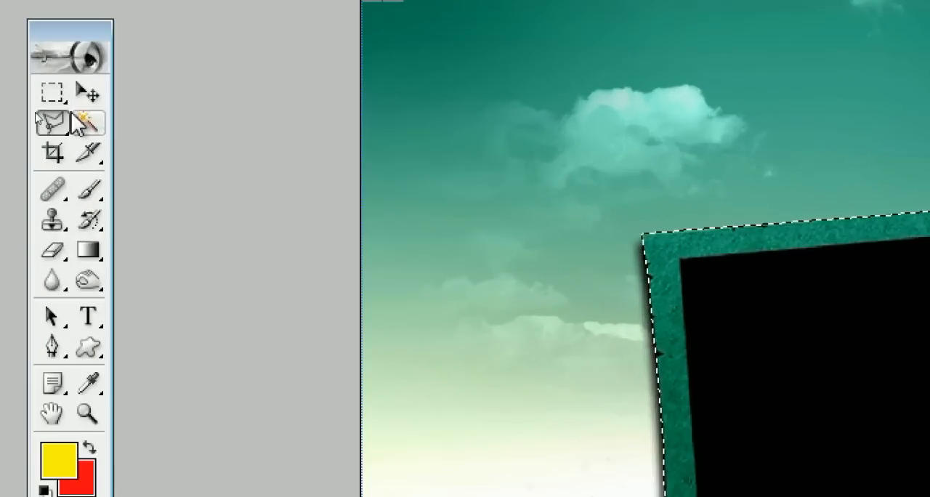
pyautogui.click(43, 103)
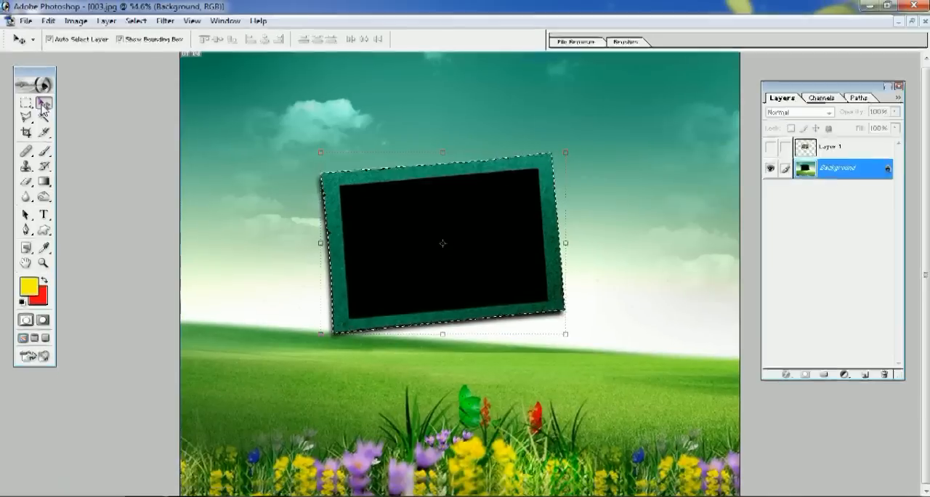
pyautogui.click(573, 347)
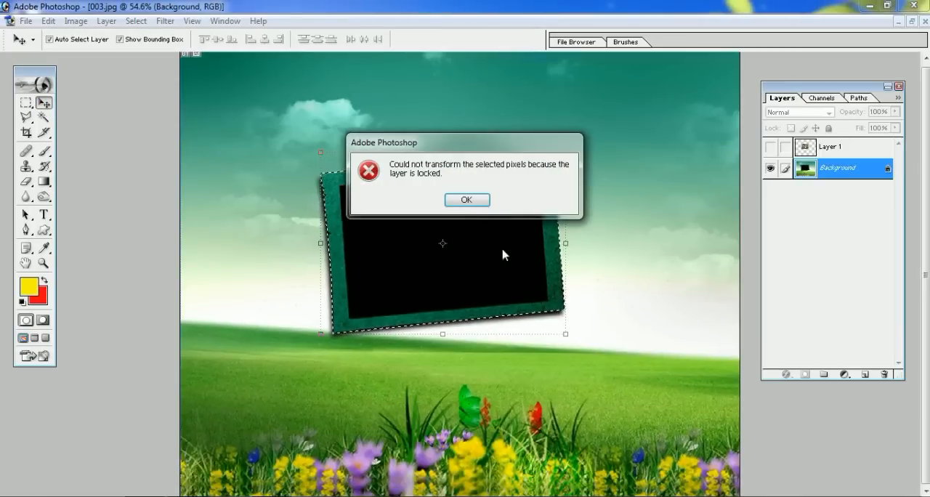
pyautogui.click(469, 200)
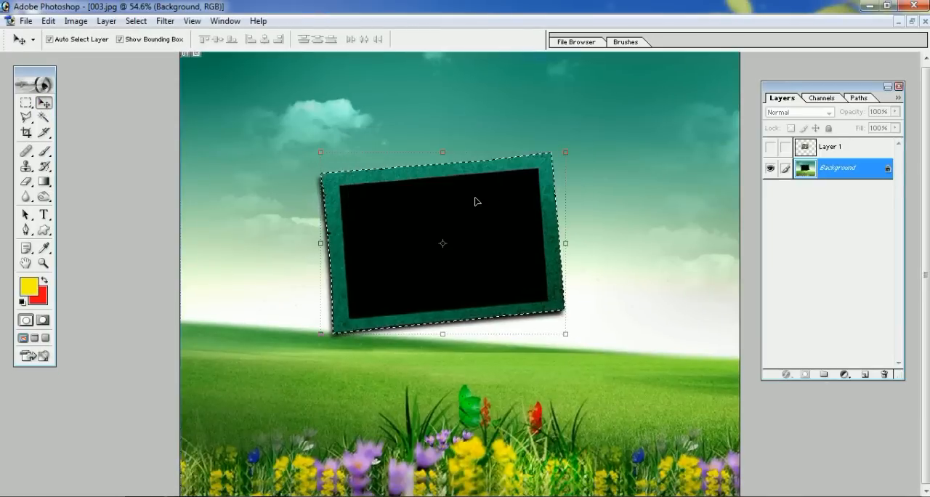
# Convert the locked Background into Layer 0 and enlarge the selected frame to about 200% width and 182% height
pyautogui.doubleClick(893, 171)
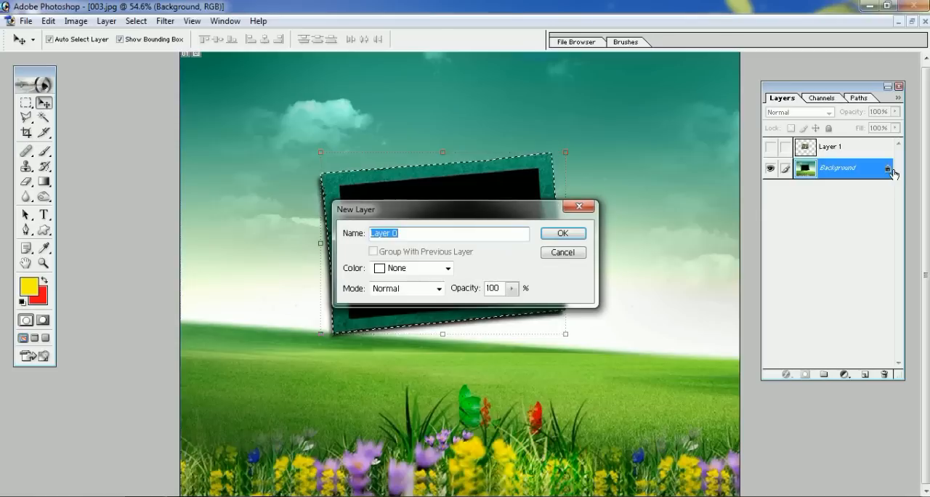
pyautogui.click(582, 236)
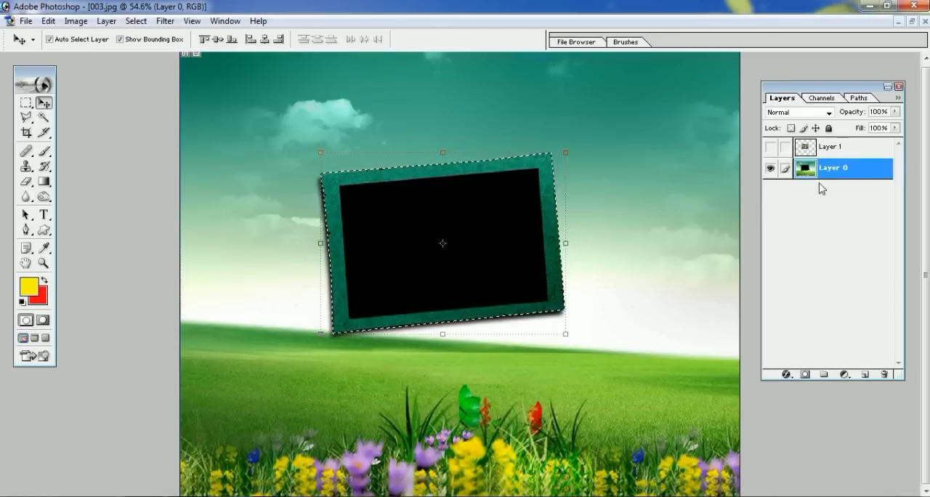
pyautogui.moveTo(582, 342); pyautogui.dragTo(667, 405)
pyautogui.moveTo(320, 153); pyautogui.dragTo(245, 101)
pyautogui.moveTo(665, 247); pyautogui.dragTo(704, 247)
pyautogui.moveTo(242, 253); pyautogui.dragTo(218, 261)
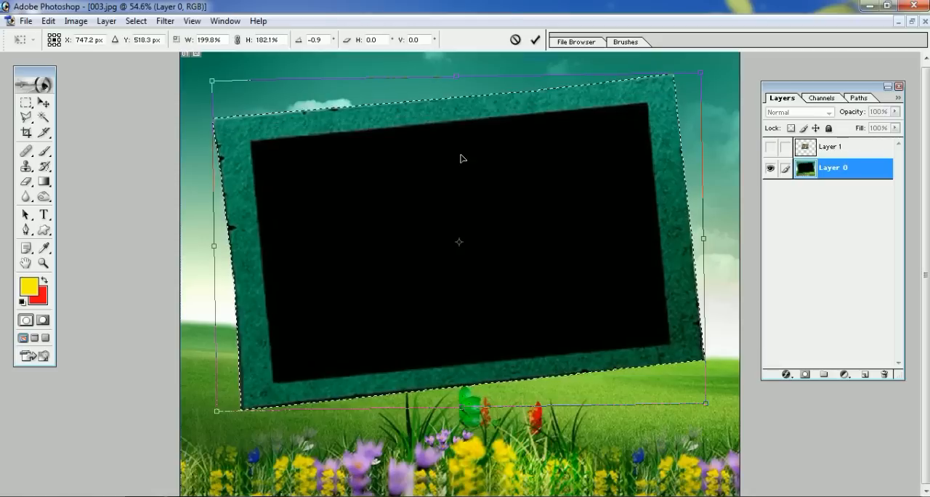
pyautogui.press('Return')
# Show Layer 1, then move and enlarge its group photo to fill the black opening of the enlarged frame
pyautogui.click(771, 146)
pyautogui.moveTo(481, 231); pyautogui.dragTo(395, 191)
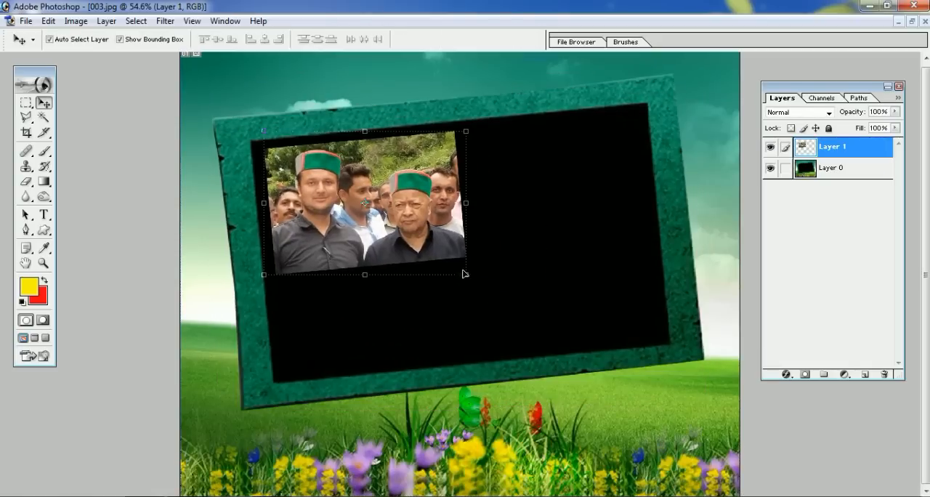
pyautogui.moveTo(471, 281); pyautogui.dragTo(641, 336)
pyautogui.moveTo(611, 134); pyautogui.dragTo(642, 117)
pyautogui.press('Return')
pyautogui.hotkey('ctrl', '-')
pyautogui.hotkey('ctrl', '-')
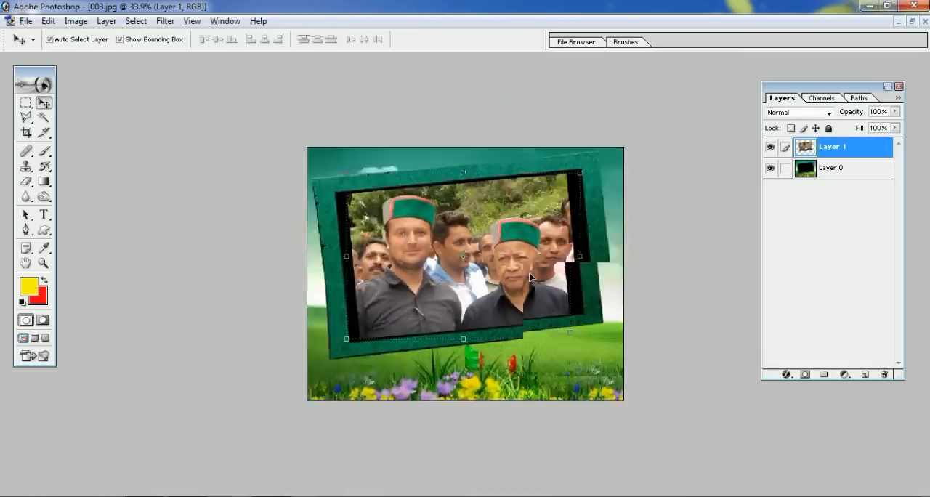
pyautogui.hotkey('ctrl', '+')
pyautogui.hotkey('ctrl', '+')
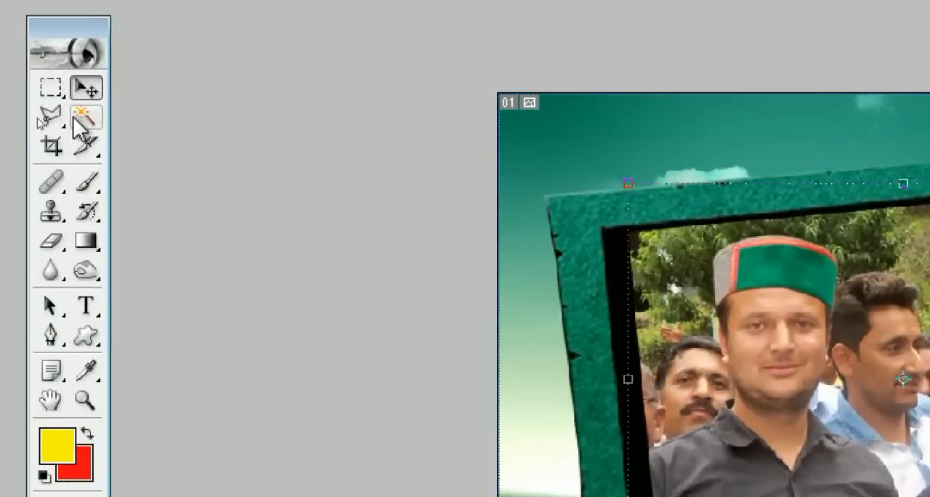
# Hide Layer 1 and select the black area inside the frame on the Background with the Magic Wand at tolerance 20
pyautogui.click(88, 116)
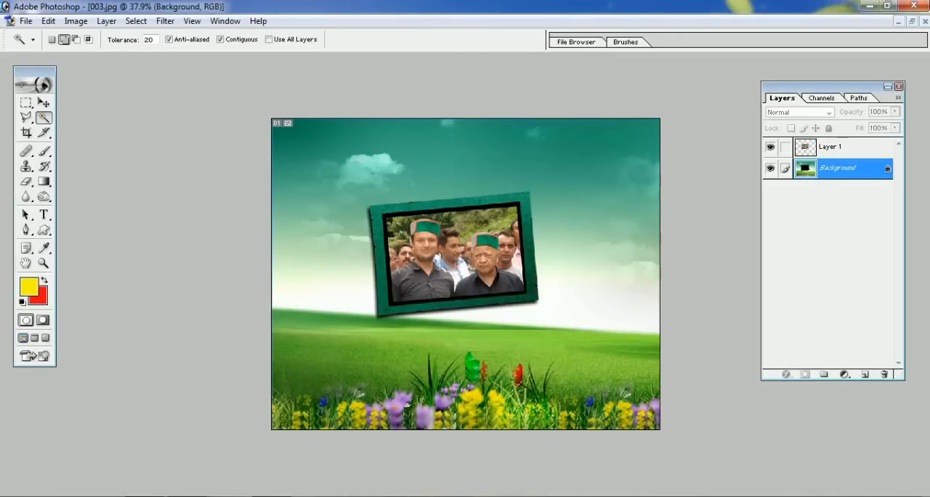
pyautogui.click(772, 148)
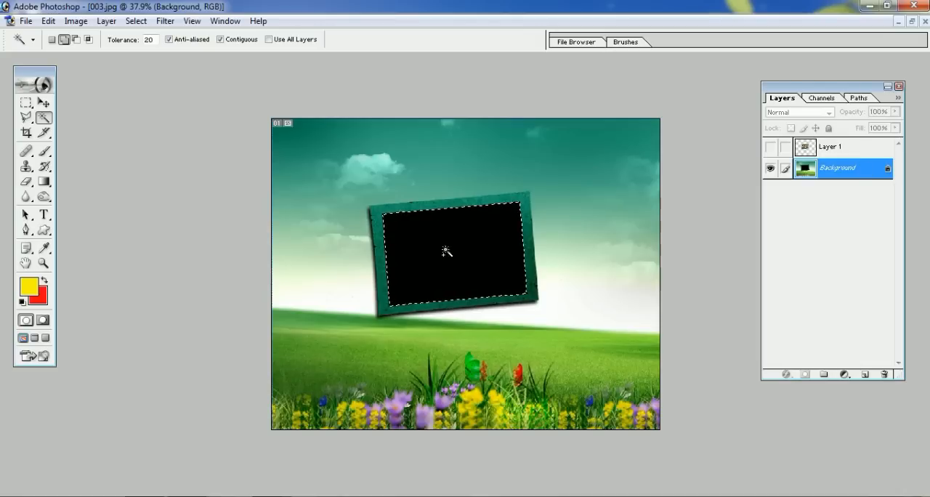
pyautogui.press('alt')
pyautogui.scroll(8, 452, 250)
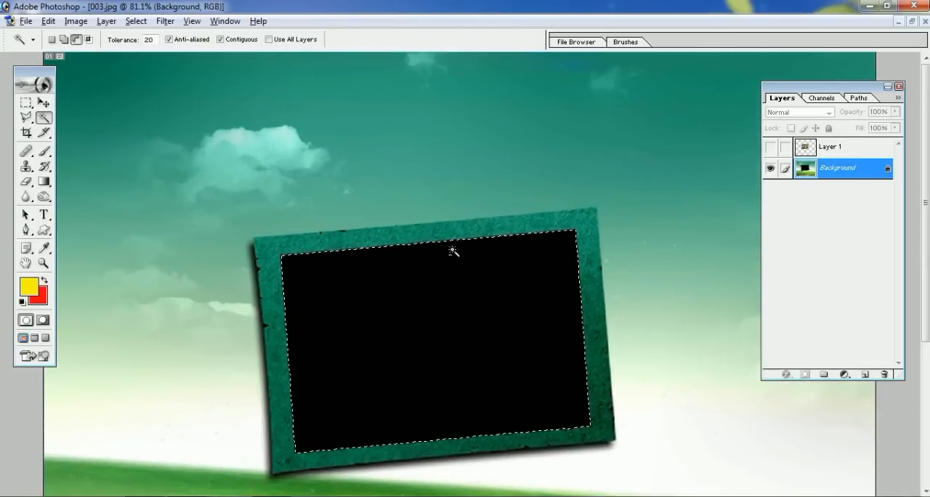
pyautogui.hotkey('alt', 'space')
pyautogui.moveTo(464, 280); pyautogui.dragTo(470, 185)
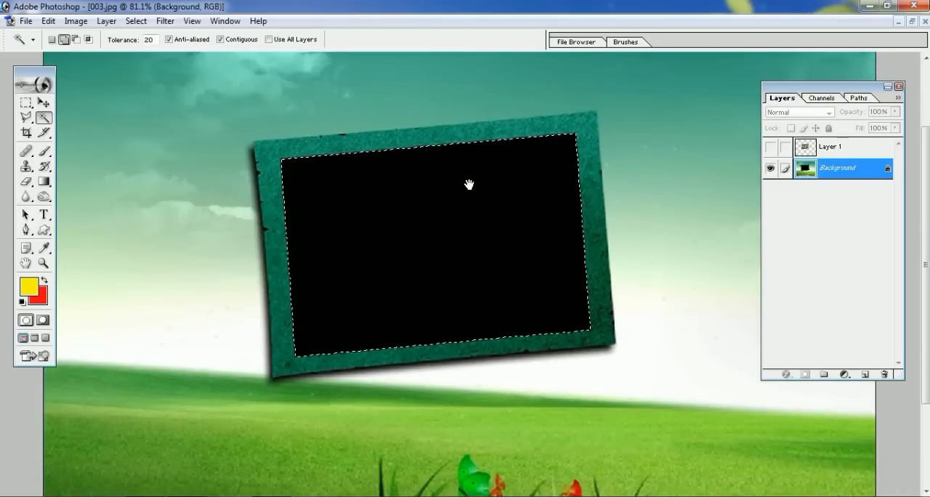
# Show Layer 1 to compare the photo with the selected black border and check the background color in the Color Picker
pyautogui.click(771, 147)
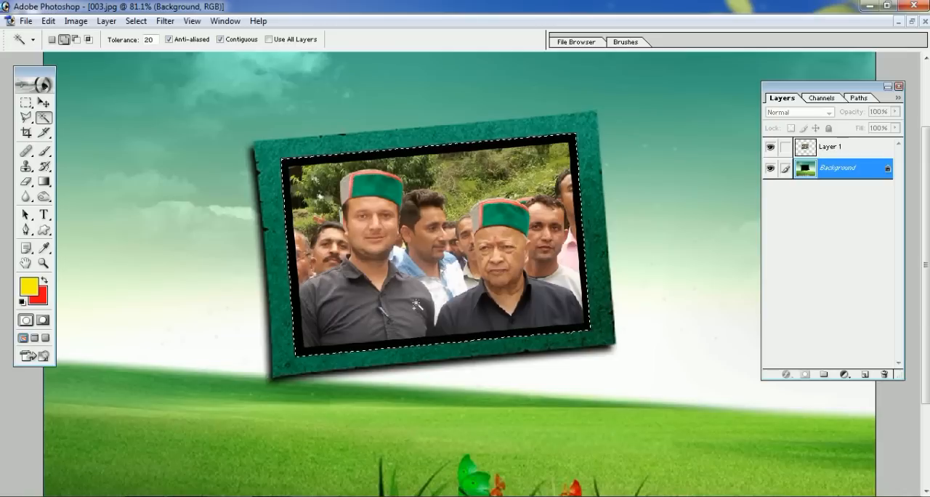
pyautogui.scroll(3, 424, 295)
pyautogui.moveTo(482, 293); pyautogui.dragTo(417, 192)
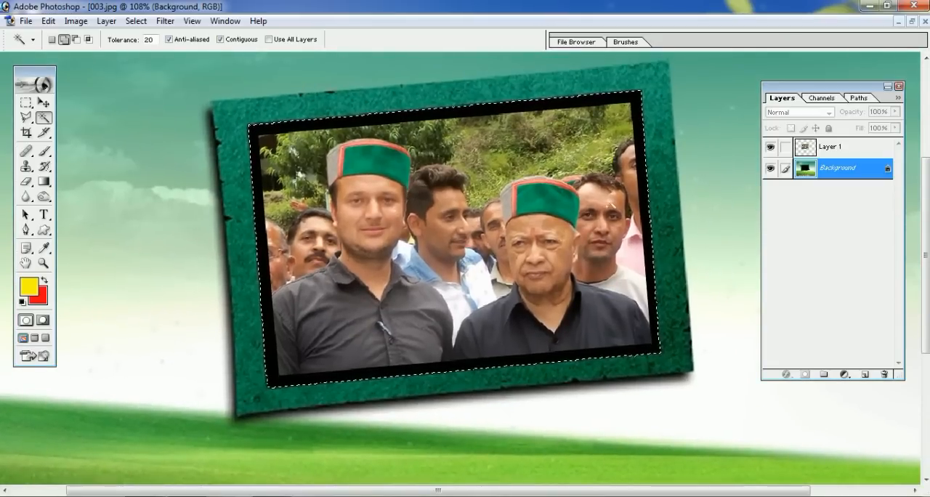
pyautogui.click(41, 304)
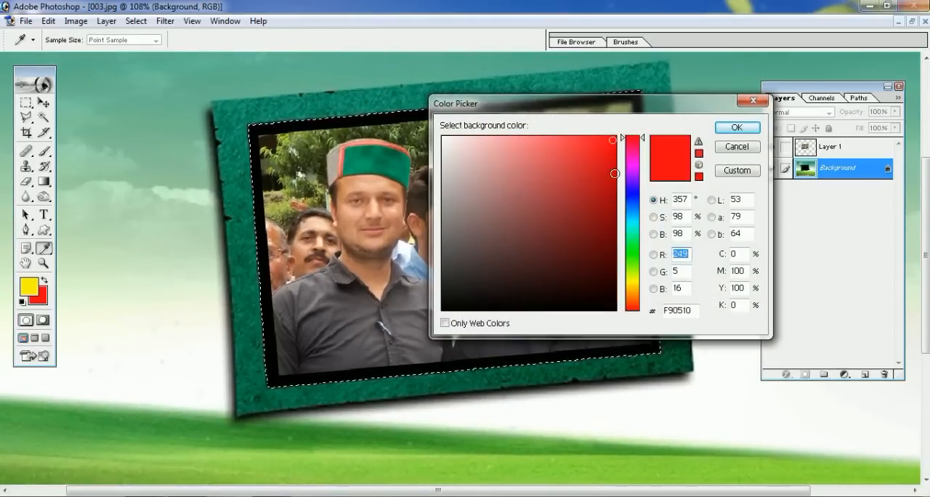
pyautogui.click(737, 146)
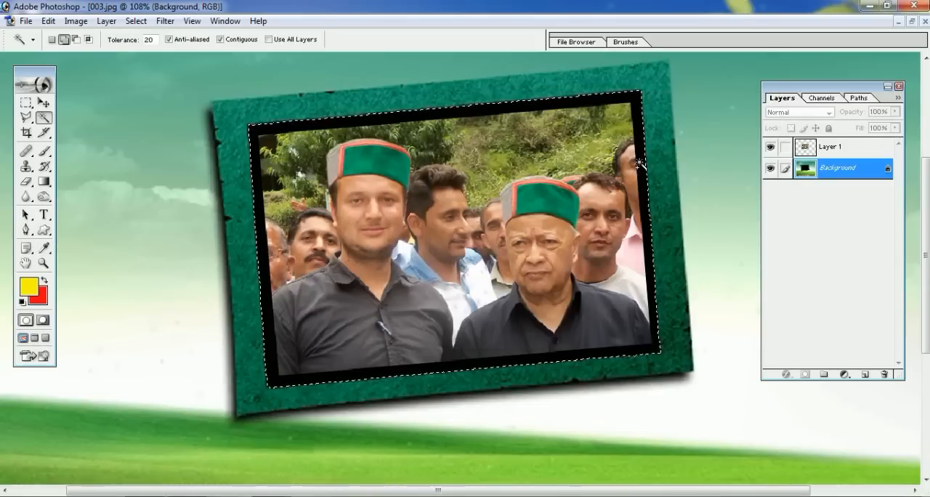
# Fill the selected area inside the frame with the red background color, deselect it, and show Layer 1 over it
pyautogui.click(771, 148)
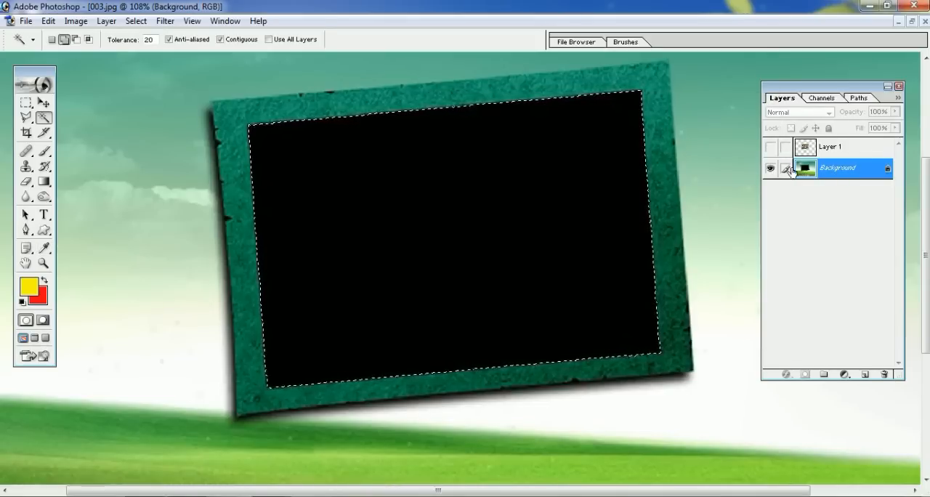
pyautogui.hotkey('ctrl', 'BackSpace')
pyautogui.hotkey('ctrl', 'd')
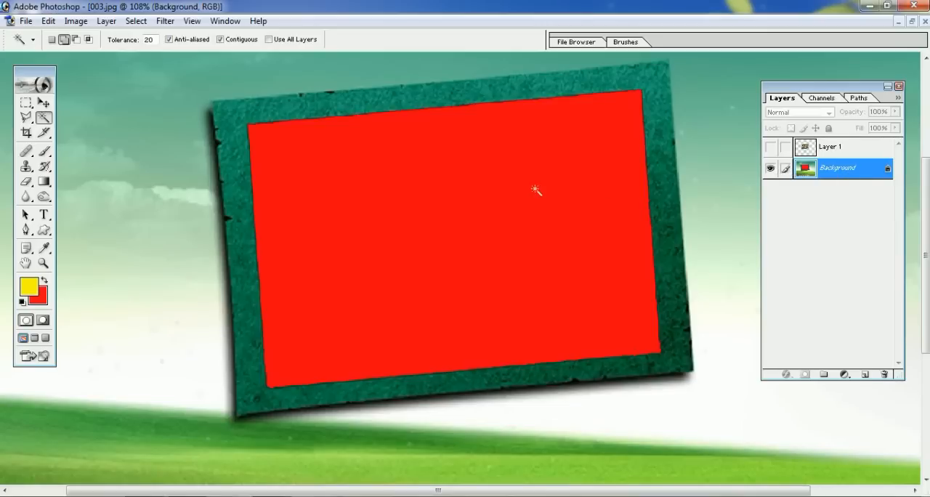
pyautogui.click(771, 149)
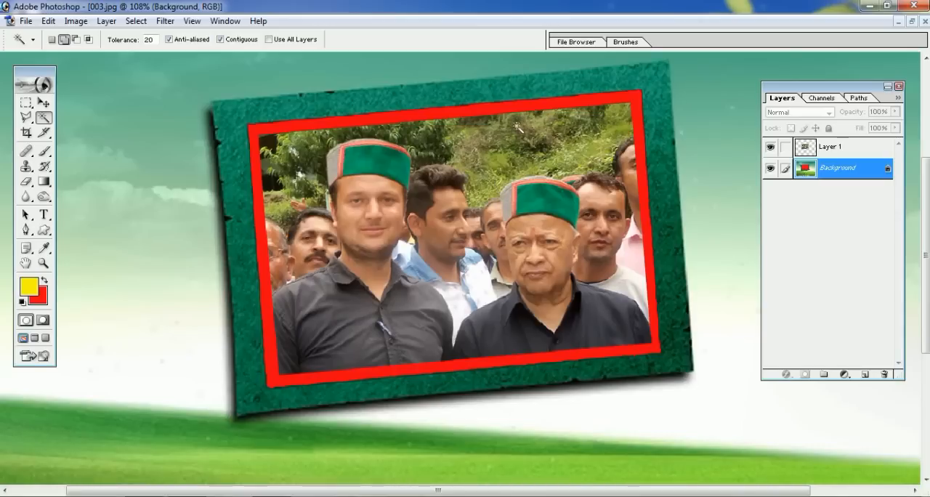
# Swap foreground and background colors, reselect the frame's interior with the Magic Wand and fill it with yellow behind the photo
pyautogui.click(44, 282)
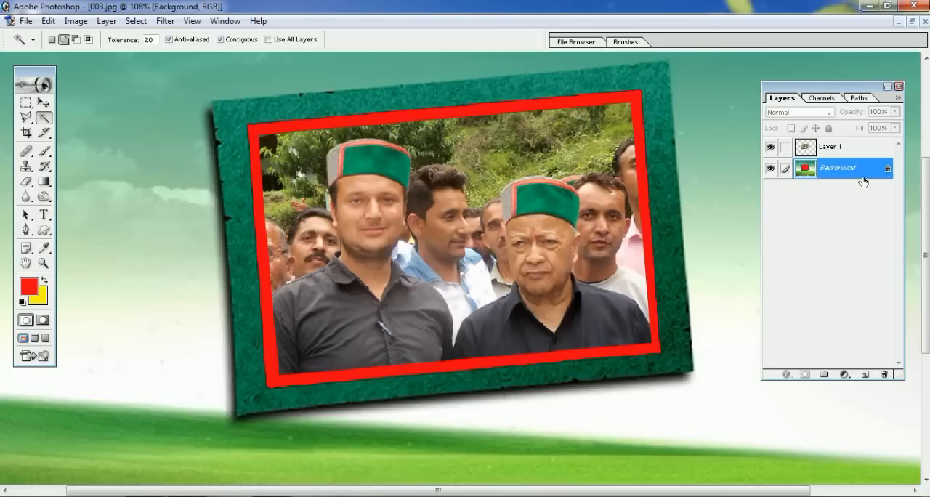
pyautogui.click(647, 181)
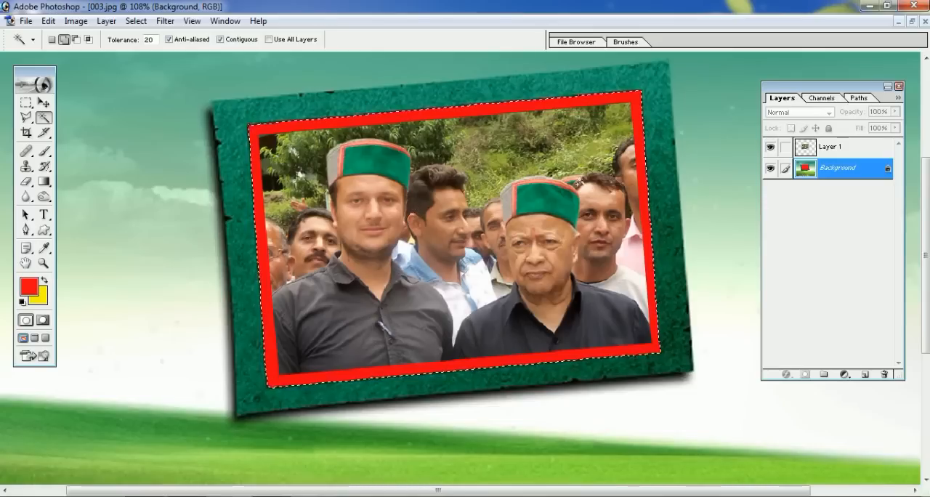
pyautogui.click(771, 148)
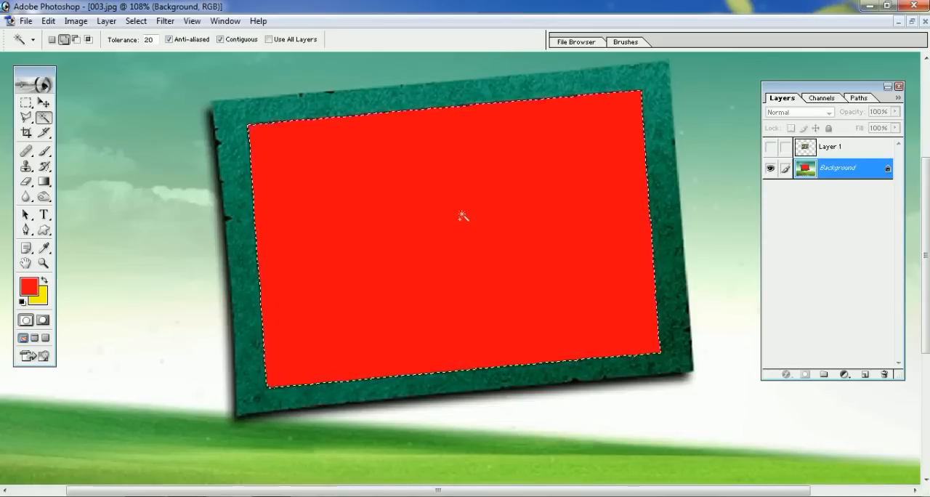
pyautogui.hotkey('ctrl', 'BackSpace')
pyautogui.hotkey('ctrl', 'd')
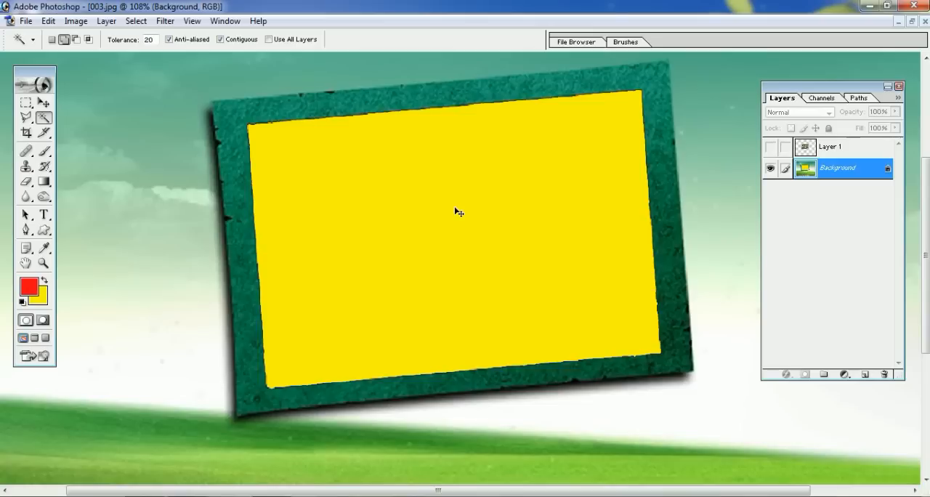
pyautogui.click(771, 148)
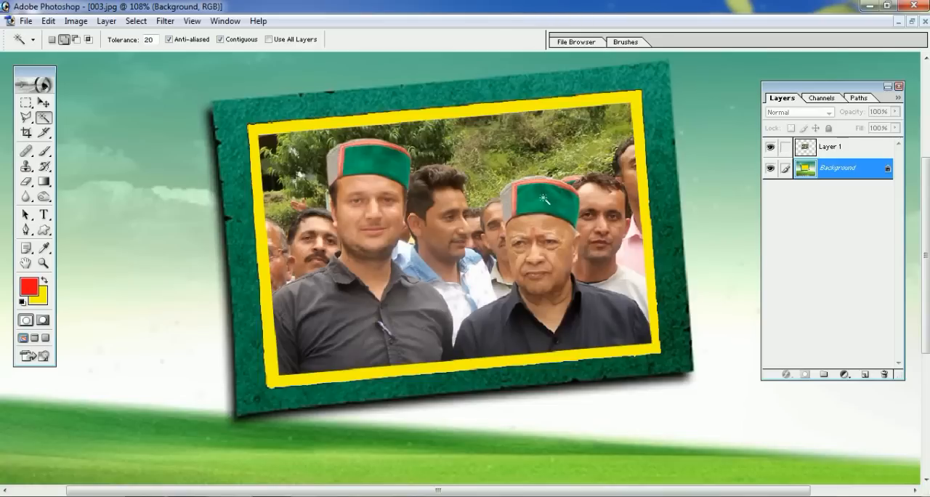
# Crop the image with the Crop tool to a rectangle around the tilted frame, cutting off the flowers and outer sky
pyautogui.hotkey('ctrl', '0')
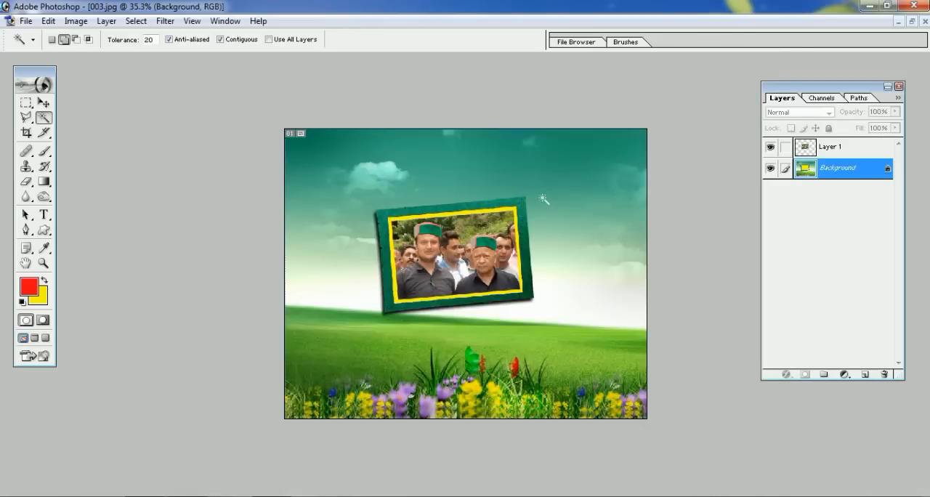
pyautogui.scroll(4, 544, 199)
pyautogui.scroll(-2, 464, 164)
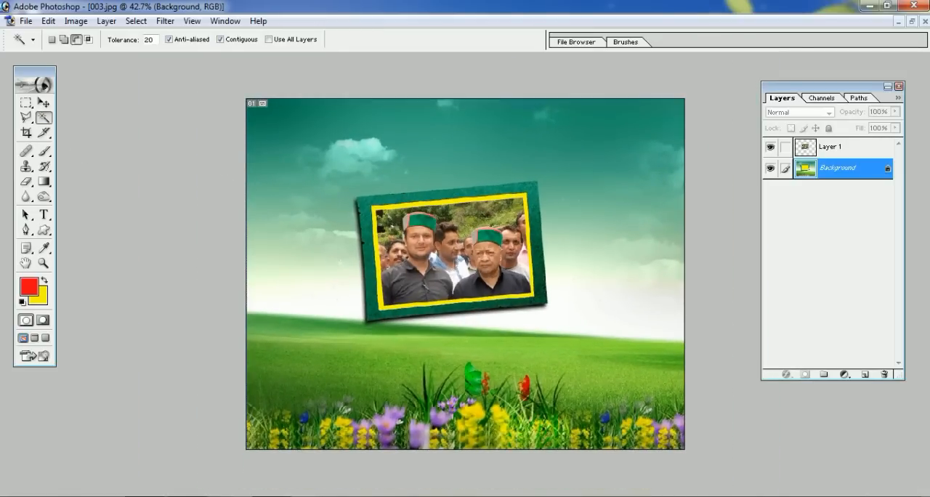
pyautogui.click(26, 133)
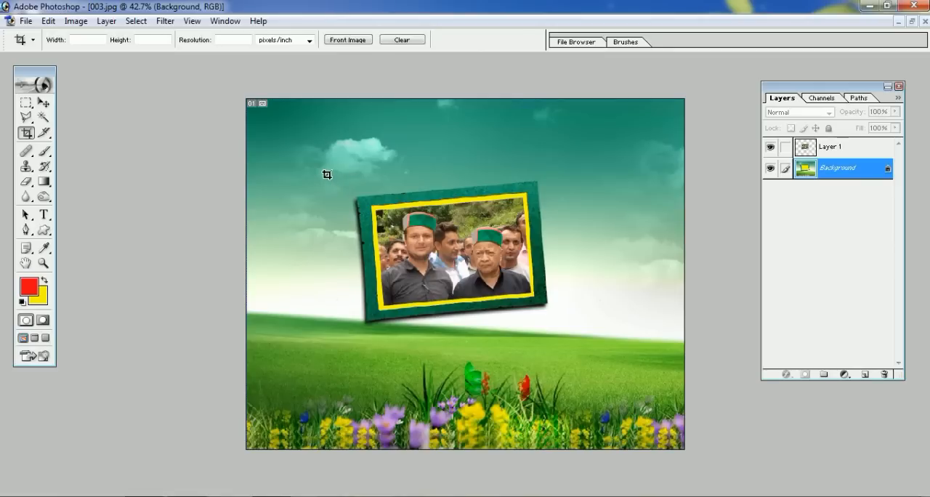
pyautogui.moveTo(412, 287); pyautogui.dragTo(575, 338)
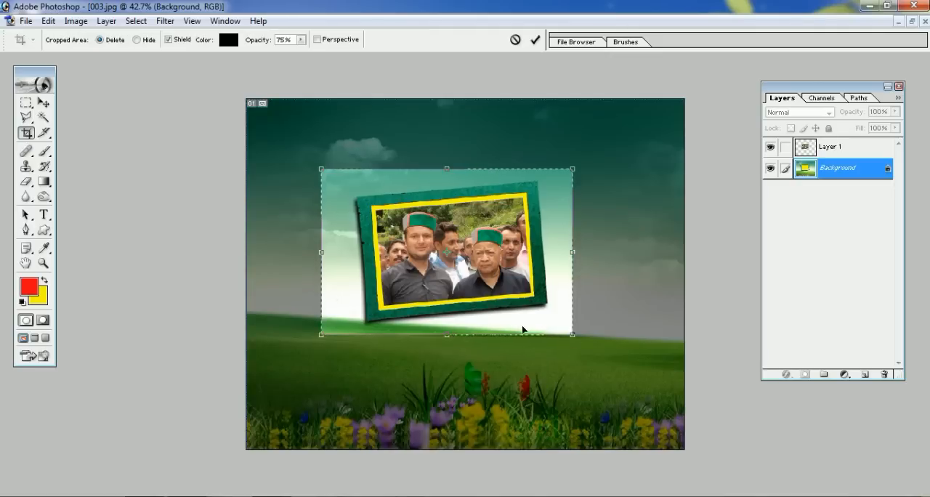
pyautogui.rightClick(521, 327)
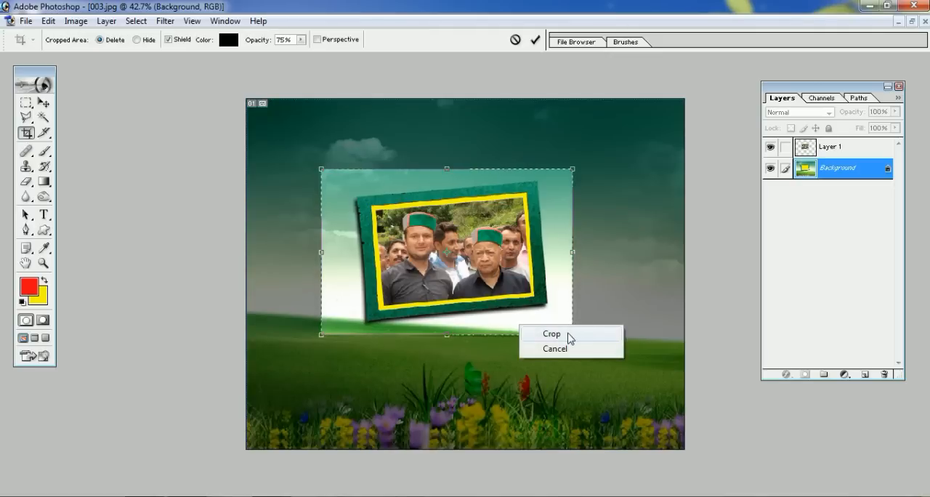
pyautogui.click(570, 336)
pyautogui.hotkey('ctrl', '0')
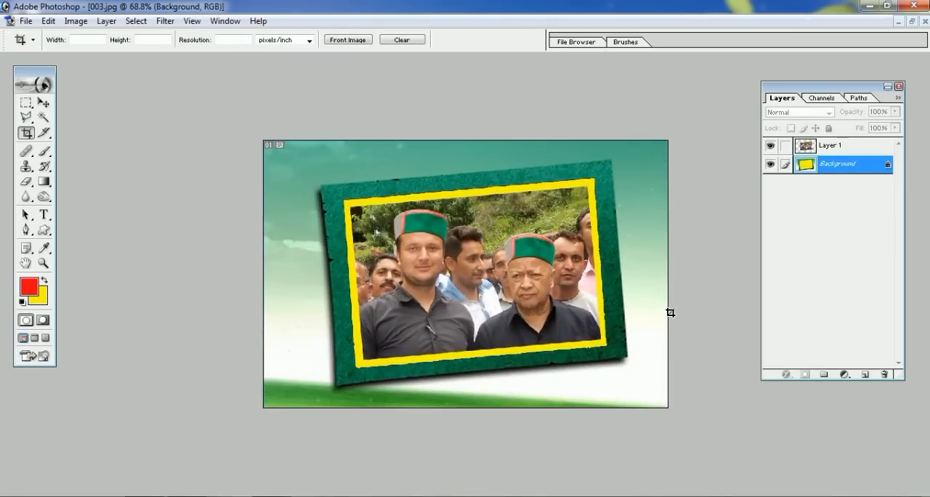
# Crop the image again more tightly around the frame, trimming its left, right and top edges
pyautogui.hotkey('ctrl', '-')
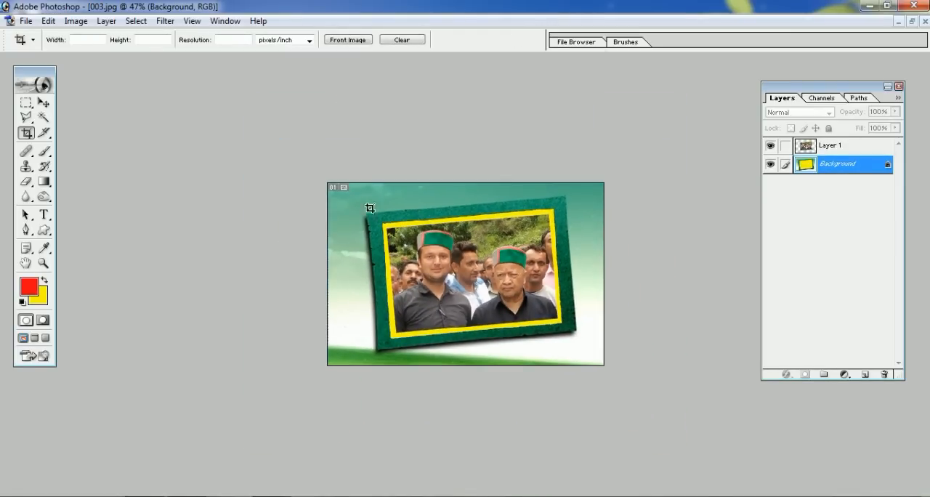
pyautogui.moveTo(333, 179); pyautogui.dragTo(671, 418)
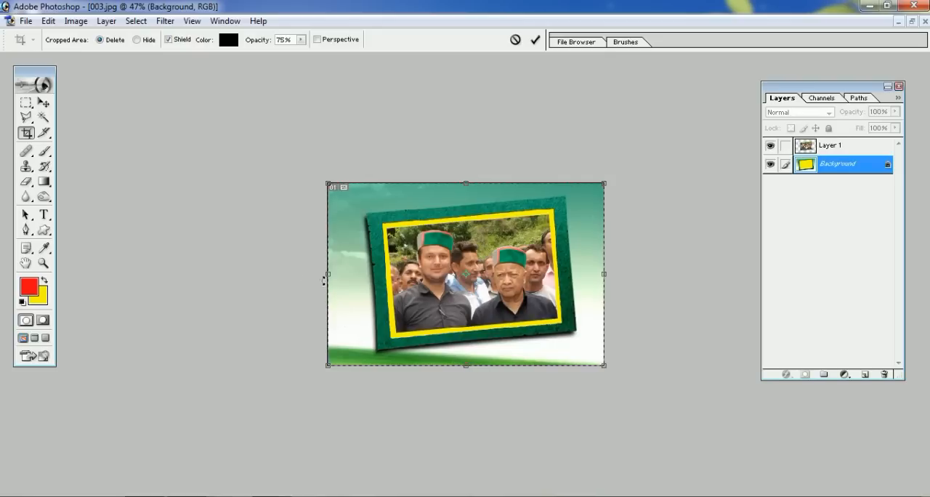
pyautogui.scroll(5, 334, 280)
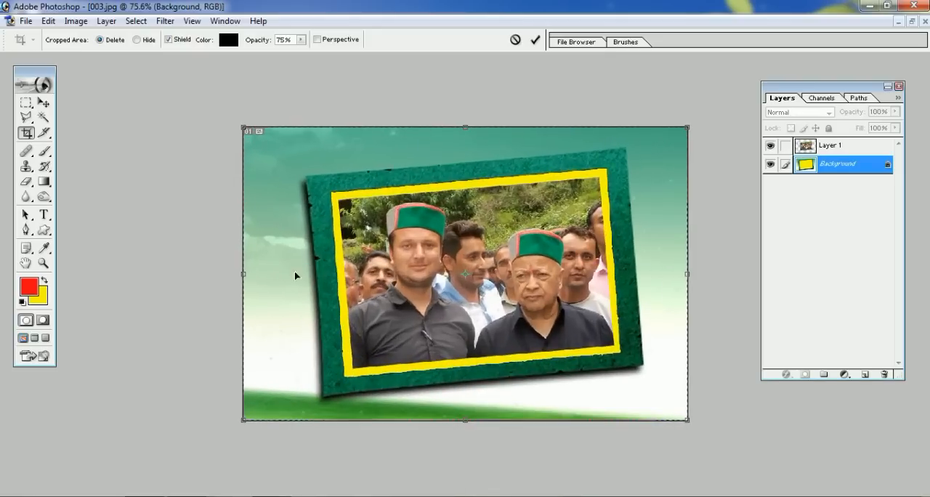
pyautogui.moveTo(244, 275); pyautogui.dragTo(285, 283)
pyautogui.moveTo(694, 280); pyautogui.dragTo(666, 278)
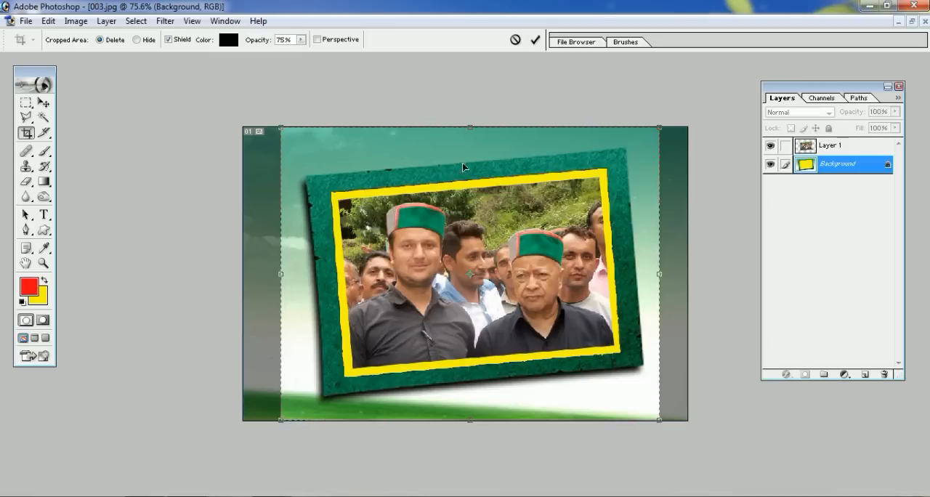
pyautogui.moveTo(471, 127); pyautogui.dragTo(471, 141)
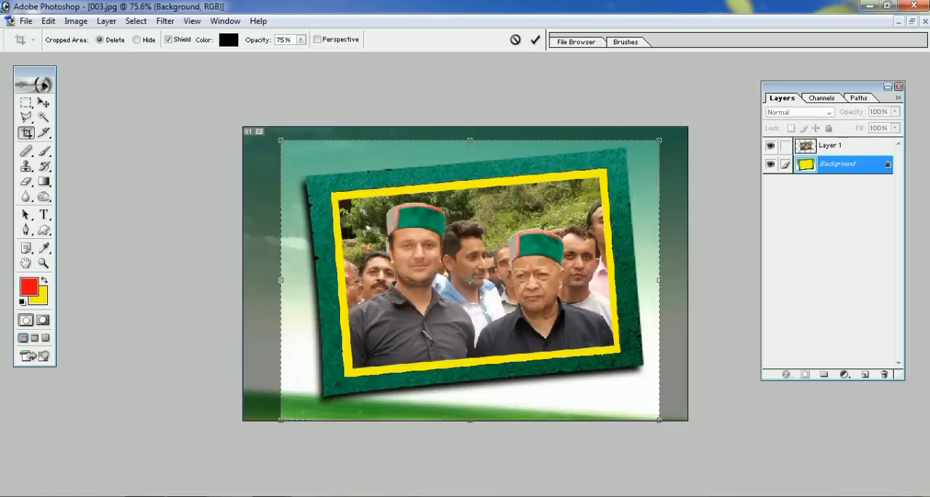
pyautogui.press('Return')
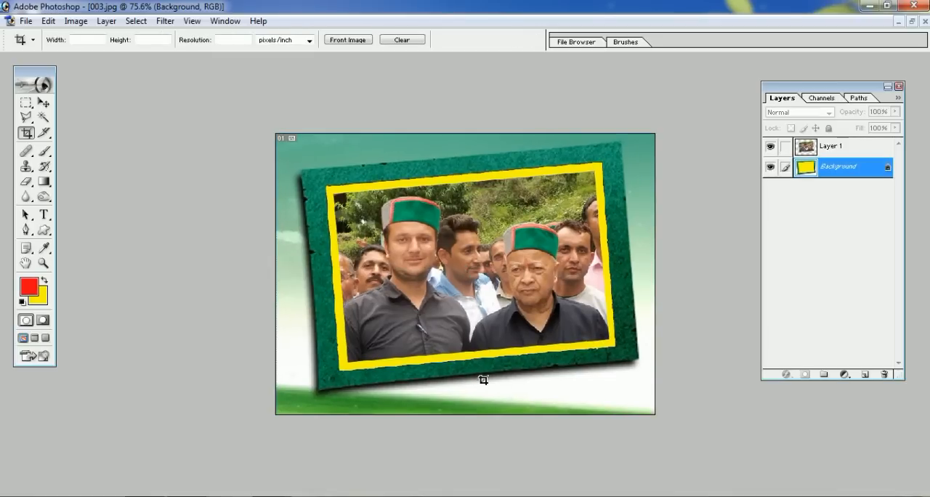
pyautogui.scroll(-3, 488, 383)
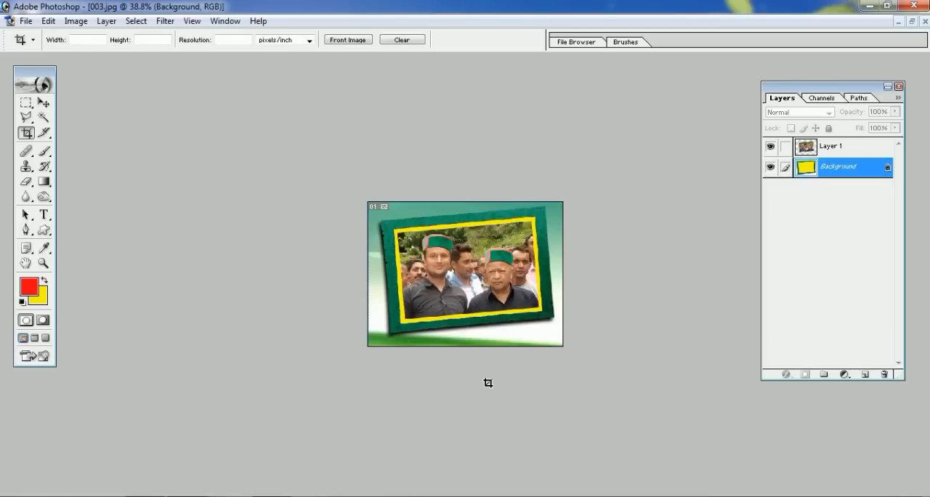
# Save a copy of the framed image in JPEG format as test, with Maximum quality and the Baseline ("Standard") format option
pyautogui.scroll(2, 488, 383)
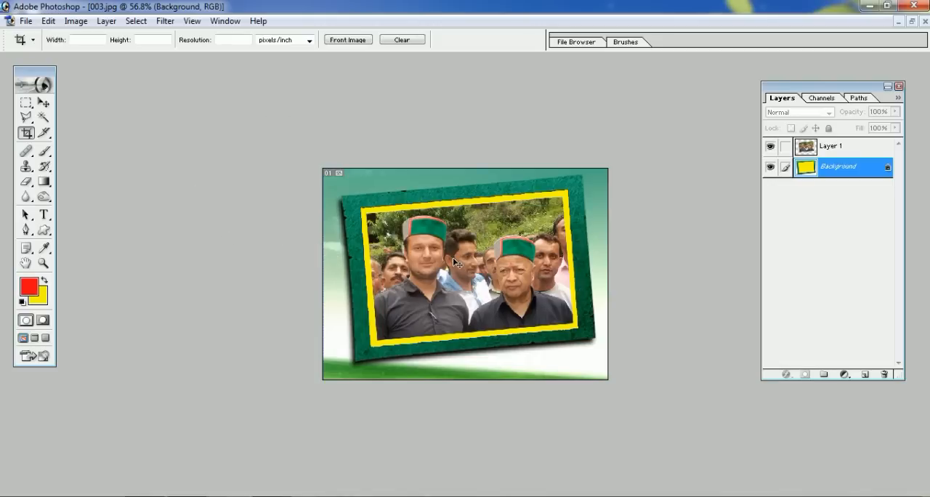
pyautogui.hotkey('ctrl', 's')
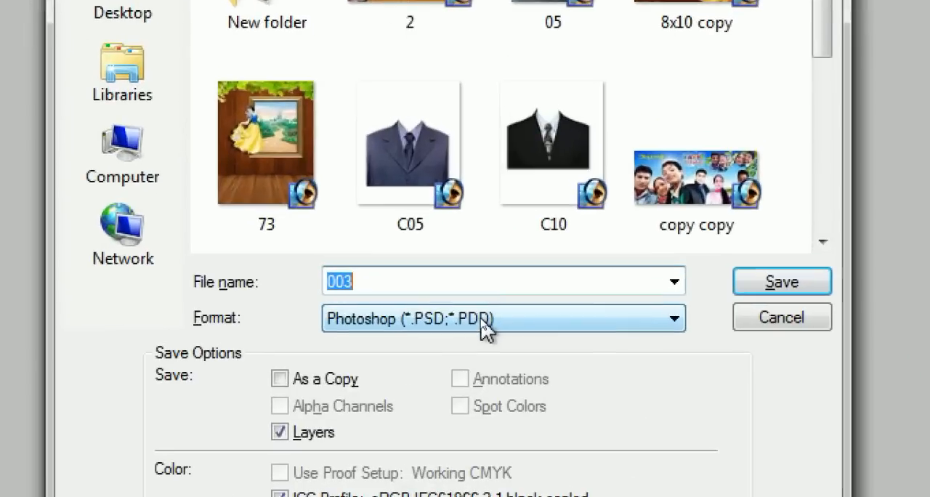
pyautogui.click(483, 320)
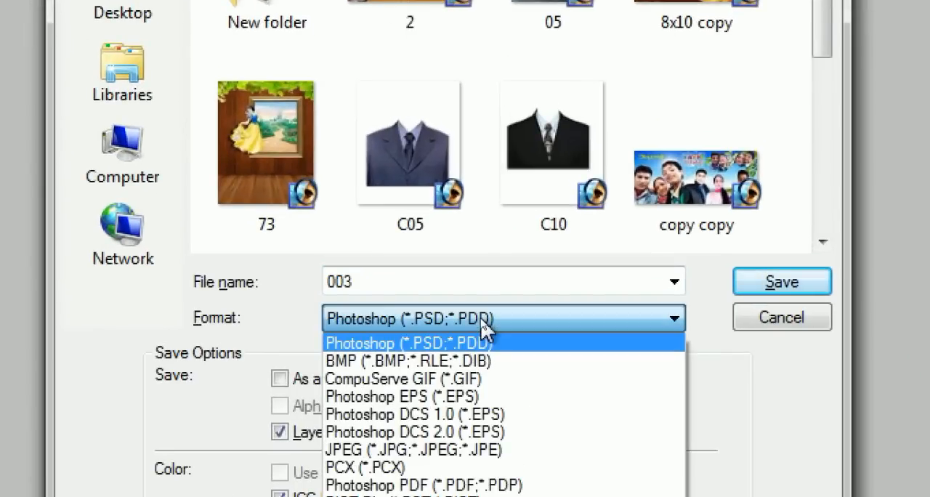
pyautogui.click(401, 450)
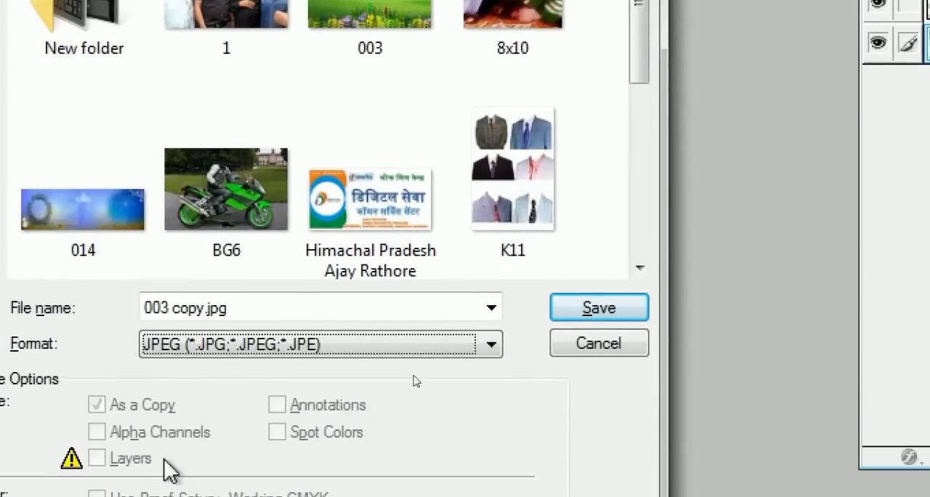
pyautogui.click(244, 308)
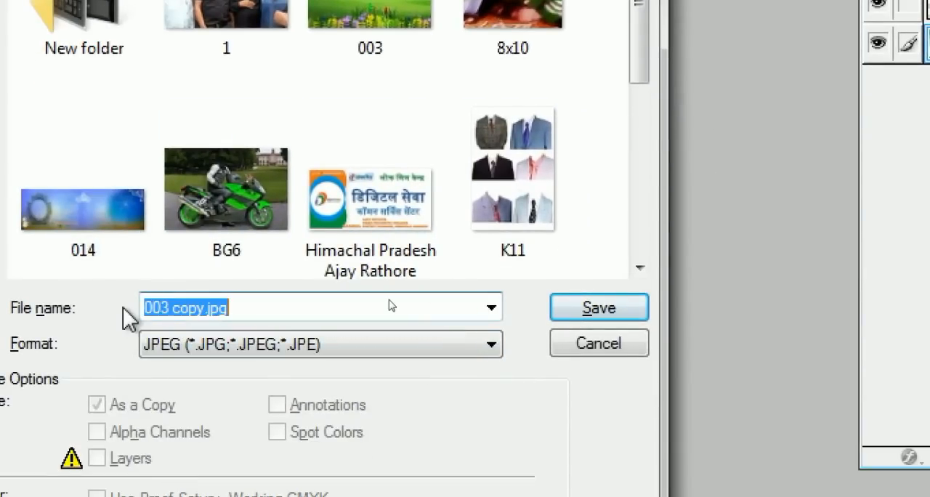
pyautogui.write('test')
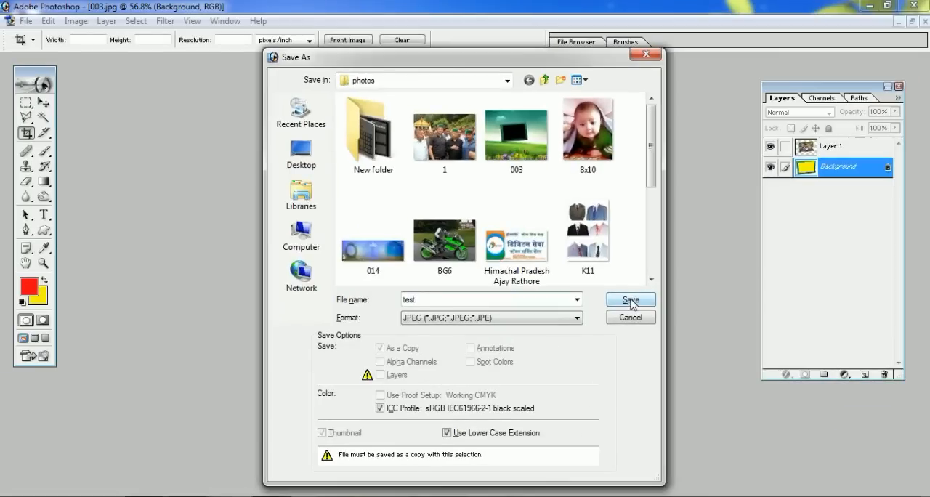
pyautogui.click(602, 308)
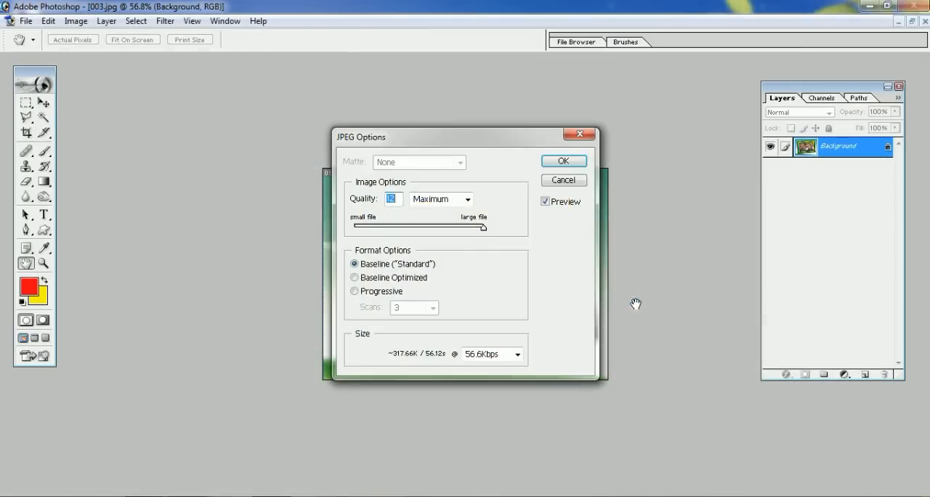
pyautogui.click(562, 161)
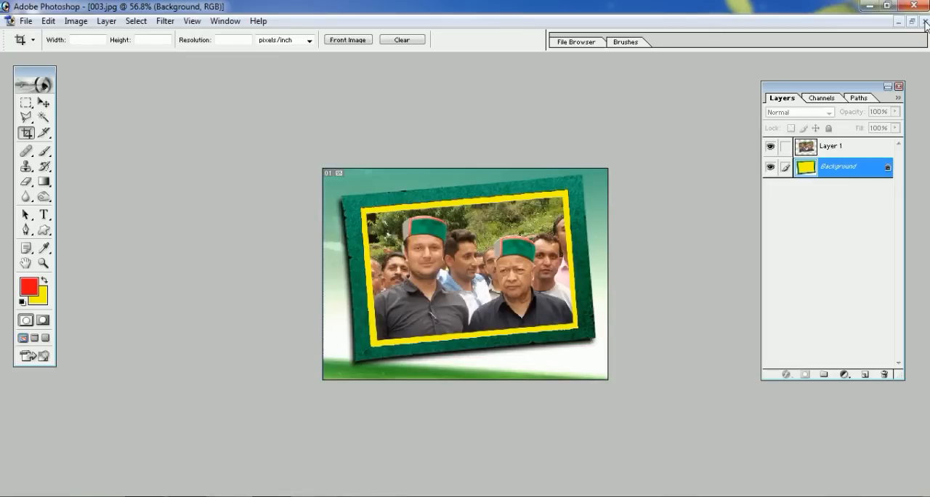
# Minimize the 003.jpg window and close the 1.jpg group photo
pyautogui.click(899, 22)
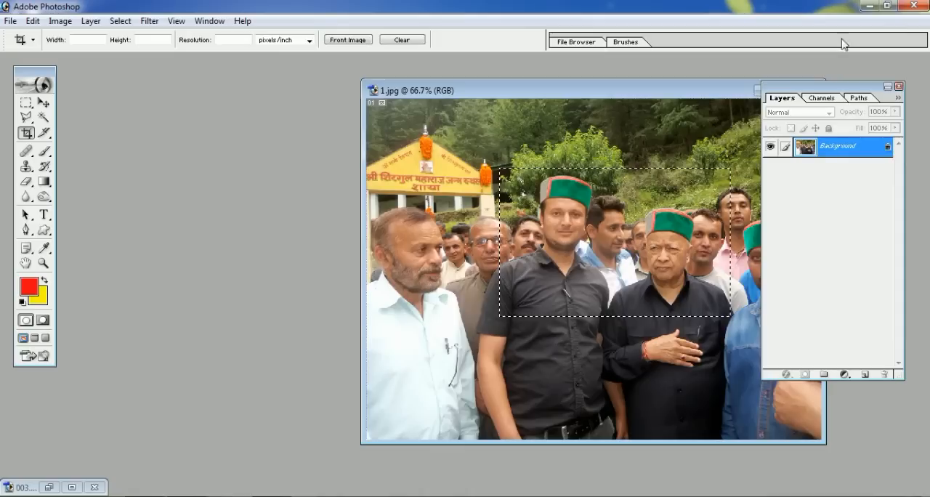
pyautogui.moveTo(701, 89); pyautogui.dragTo(517, 89)
pyautogui.click(628, 91)
# Open the saved test image from the photos folder and move its window clear of the toolbox
pyautogui.doubleClick(485, 157)
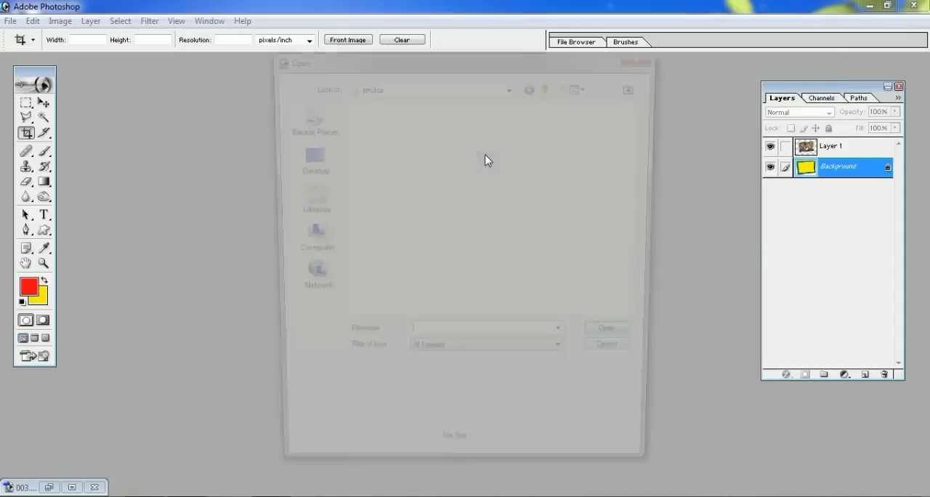
pyautogui.moveTo(641, 145); pyautogui.dragTo(642, 286)
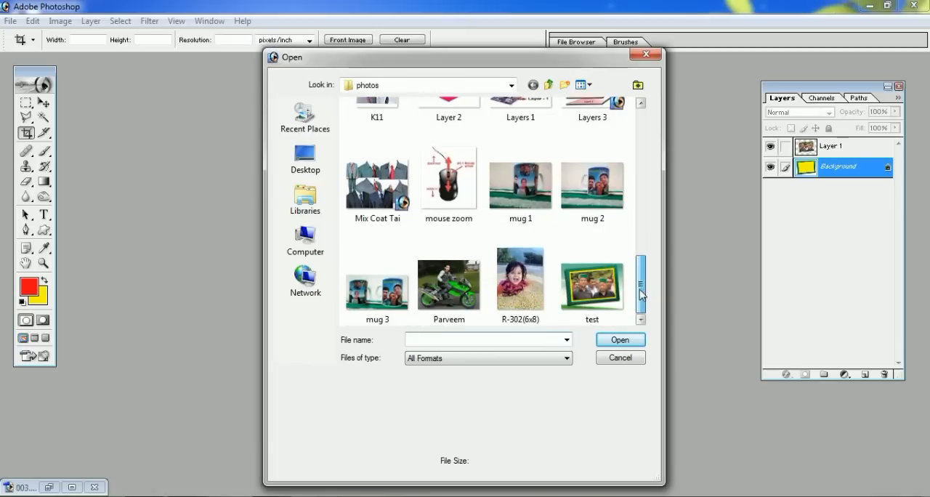
pyautogui.click(601, 293)
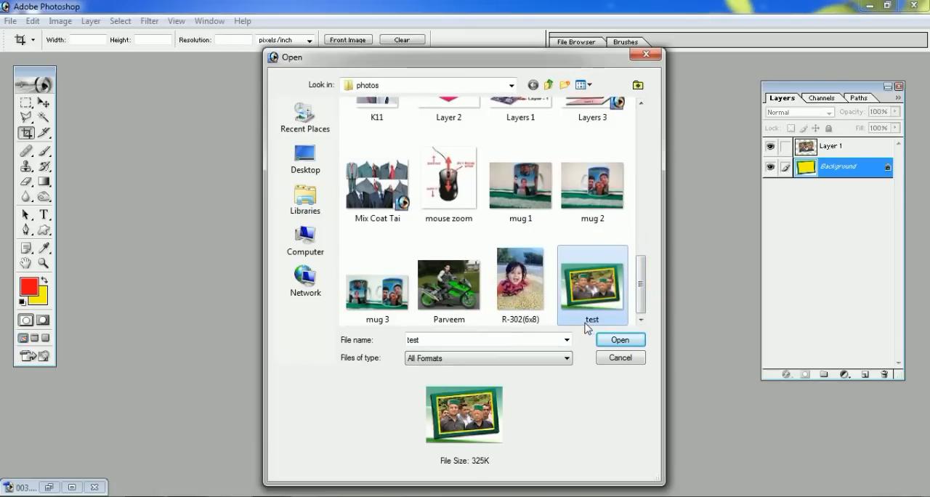
pyautogui.click(622, 342)
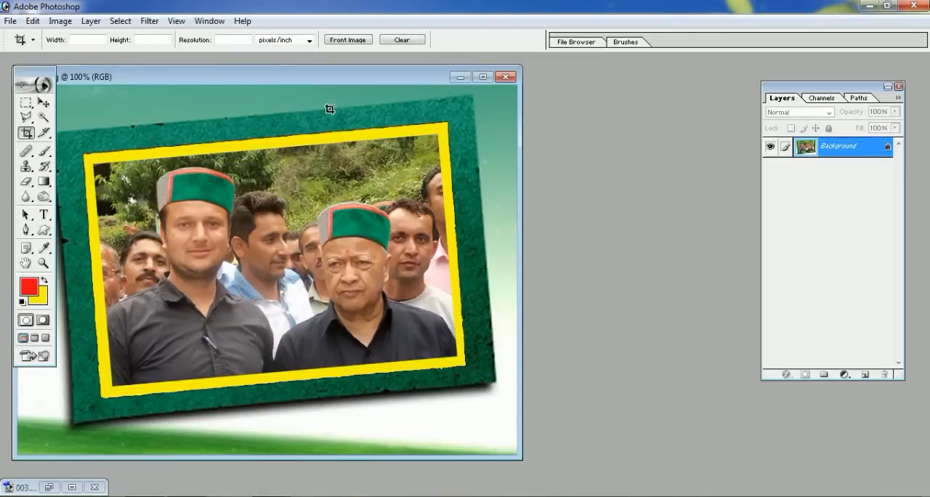
pyautogui.moveTo(323, 82); pyautogui.dragTo(384, 79)
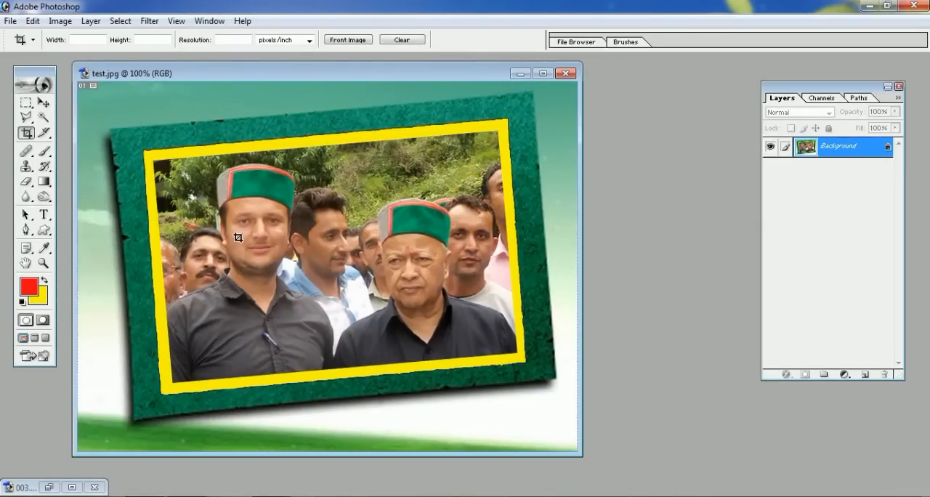
# Restore 003.jpg as a floating window and place it beside test.jpg
pyautogui.click(45, 490)
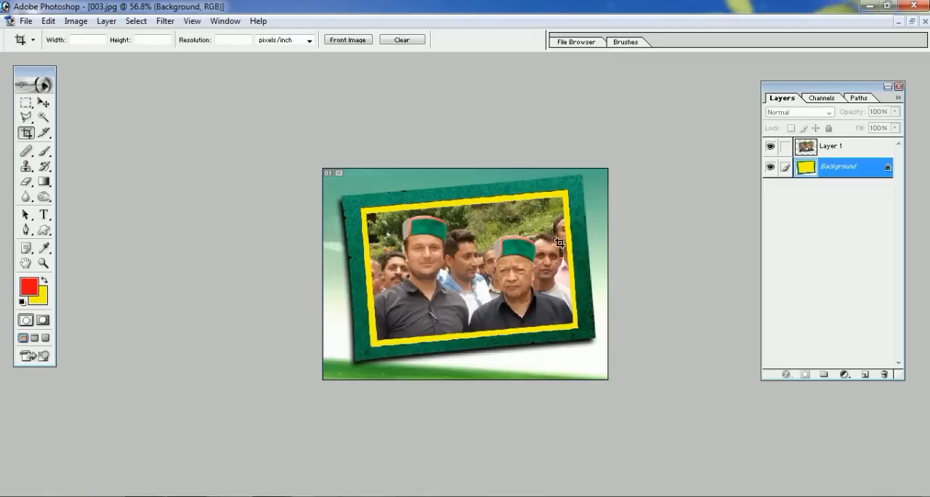
pyautogui.click(913, 21)
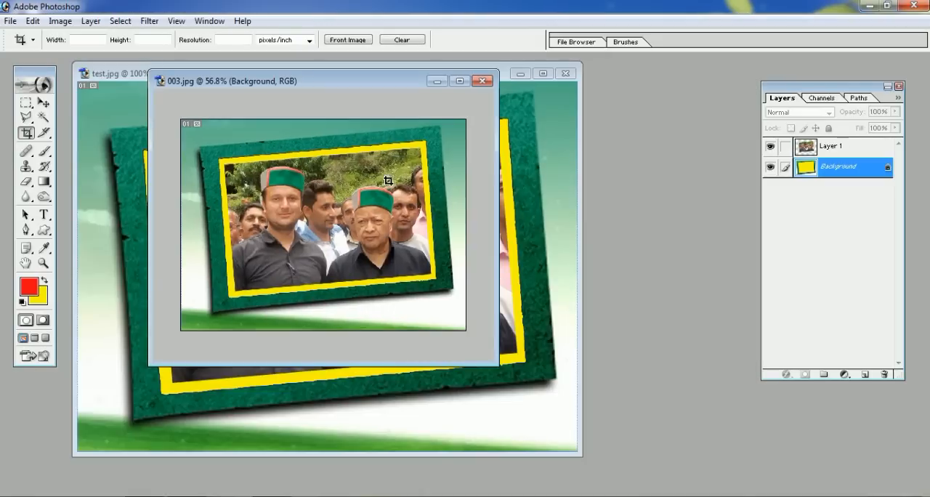
pyautogui.moveTo(212, 84); pyautogui.dragTo(429, 109)
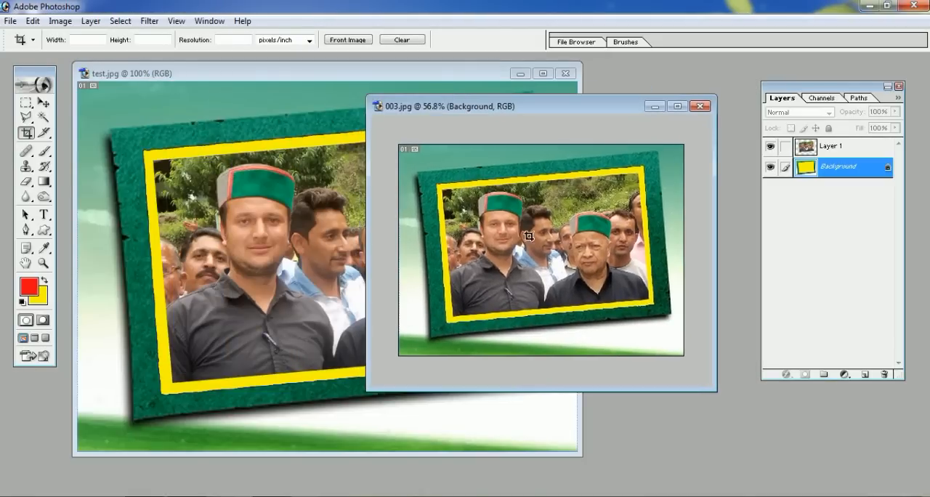
# Hide and reshow Layer 1 in 003.jpg, and activate test.jpg to compare the layers of both files
pyautogui.click(775, 149)
pyautogui.click(775, 149)
pyautogui.click(349, 76)
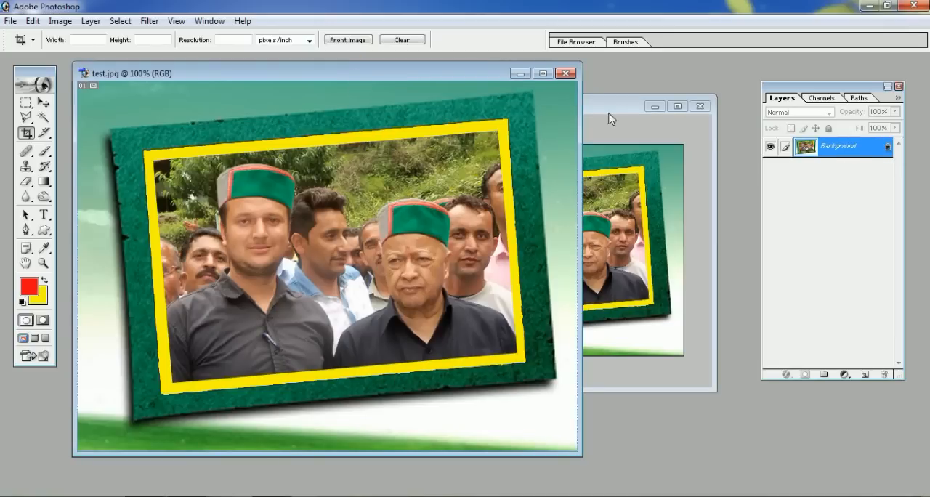
# Minimize test.jpg, undo the last crop of 003.jpg, and maximize its window with the Move tool active
pyautogui.click(520, 73)
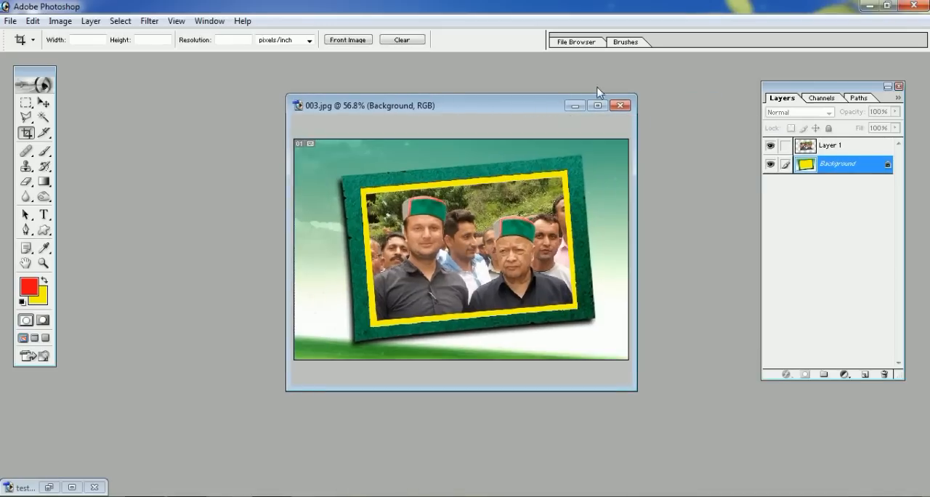
pyautogui.click(597, 105)
pyautogui.hotkey('ctrl', '0')
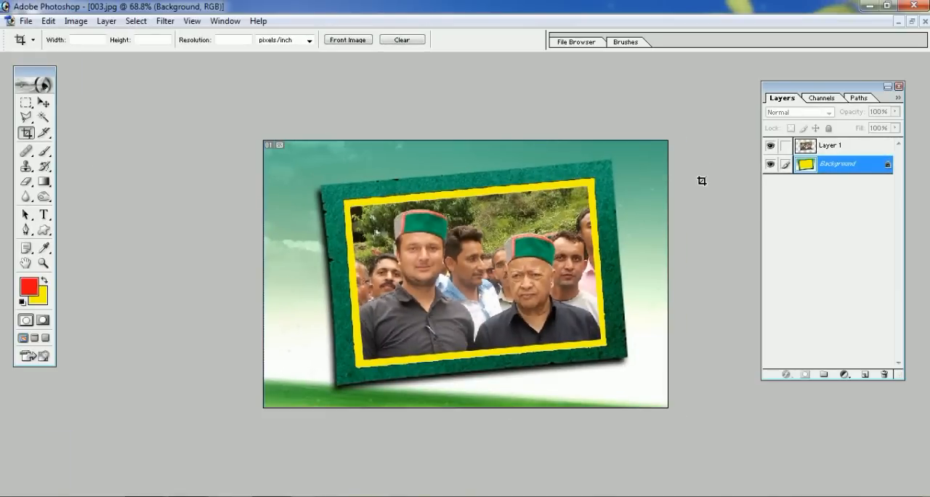
pyautogui.click(44, 103)
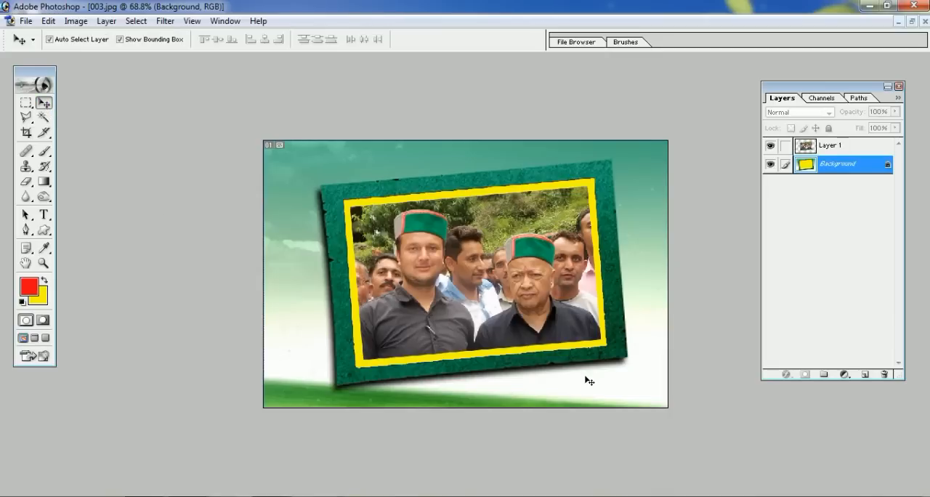